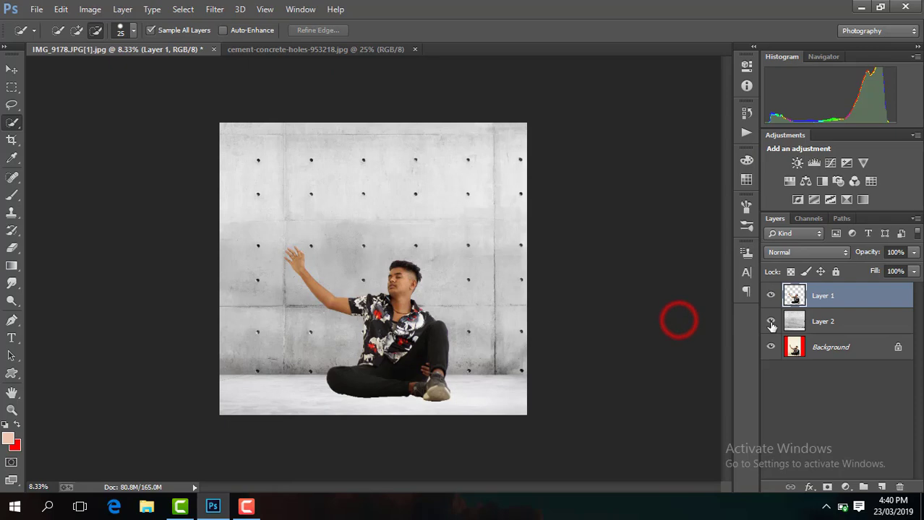
Step: Hide the red-striped Background photo and keep the concrete wall Layer 2 visible
click(771, 321)
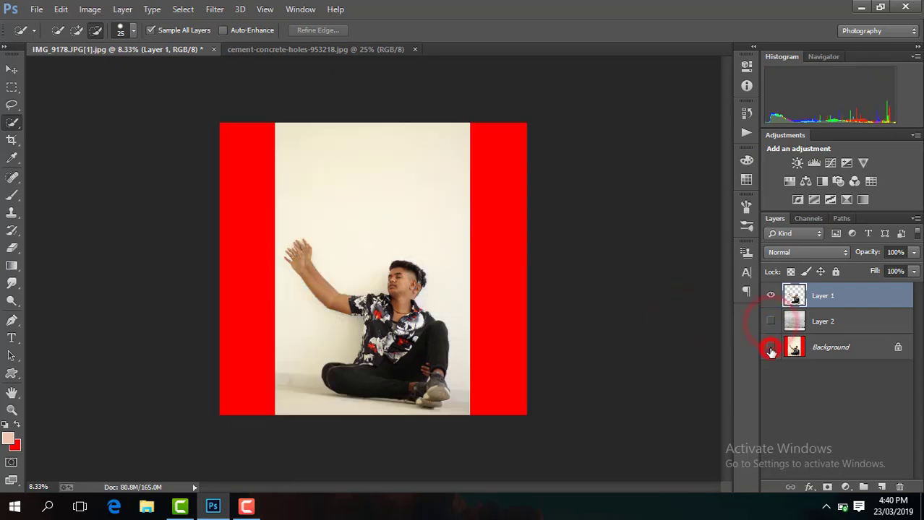
click(770, 348)
click(770, 348)
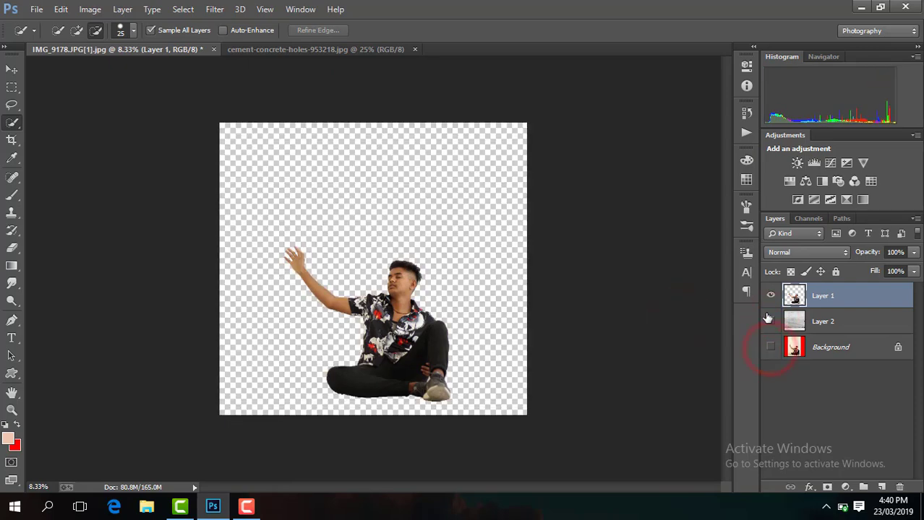
click(771, 321)
Step: Crop both side edges inward to a 3600 px wide portrait frame around the man
click(11, 140)
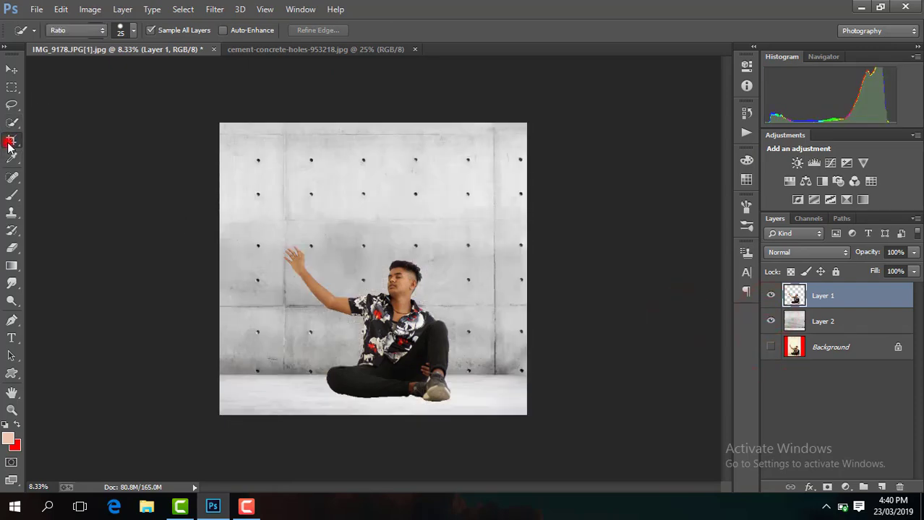
drag(224, 267, 247, 269)
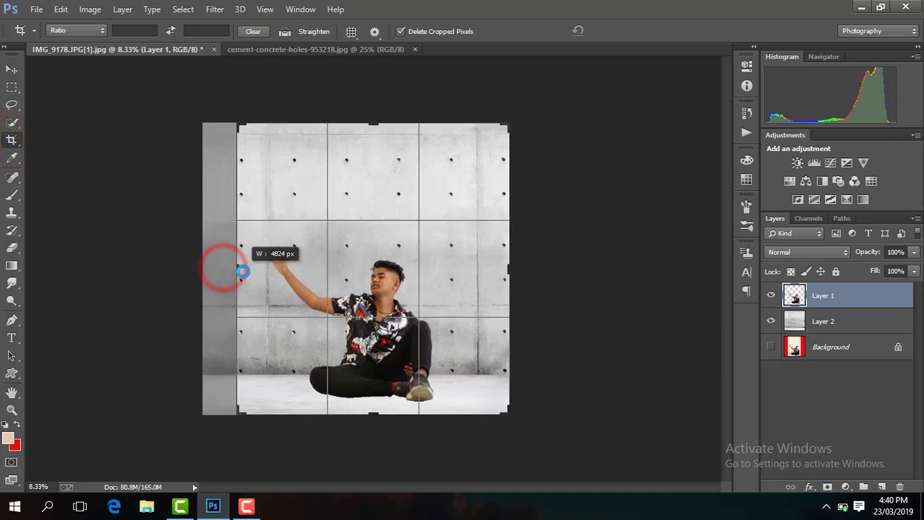
drag(510, 270, 477, 270)
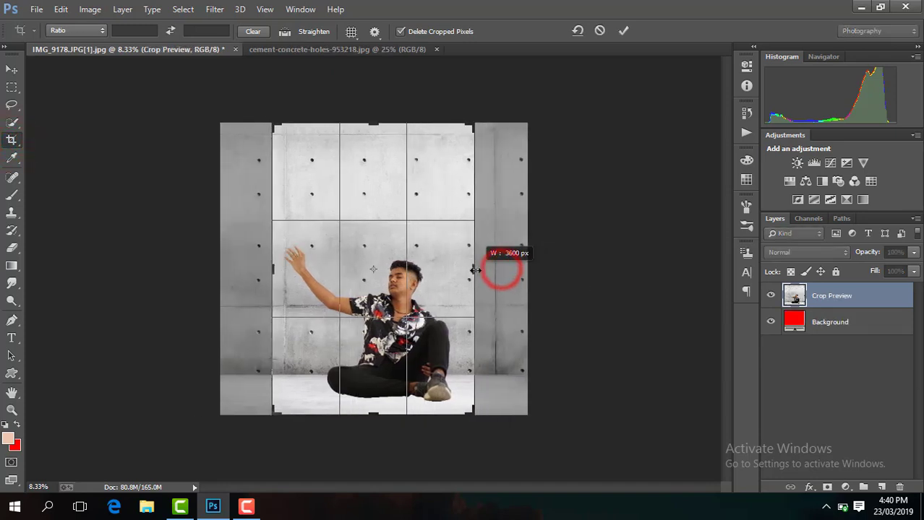
click(621, 32)
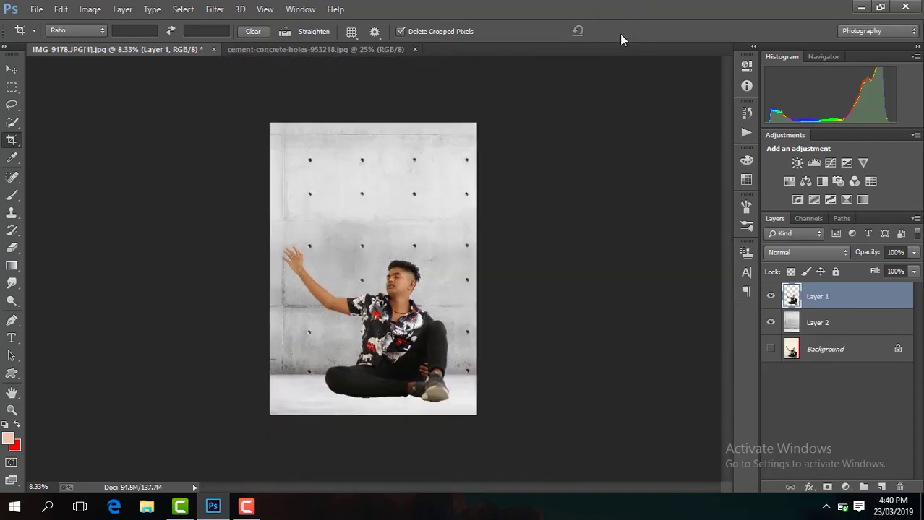
Step: Scale Layer 1's man down slightly with Free Transform and move him right and down
click(15, 69)
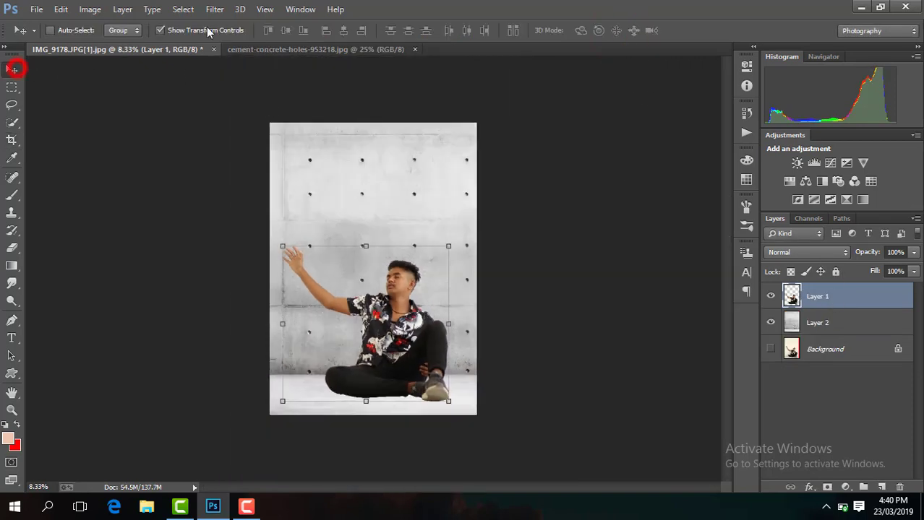
drag(282, 248, 291, 254)
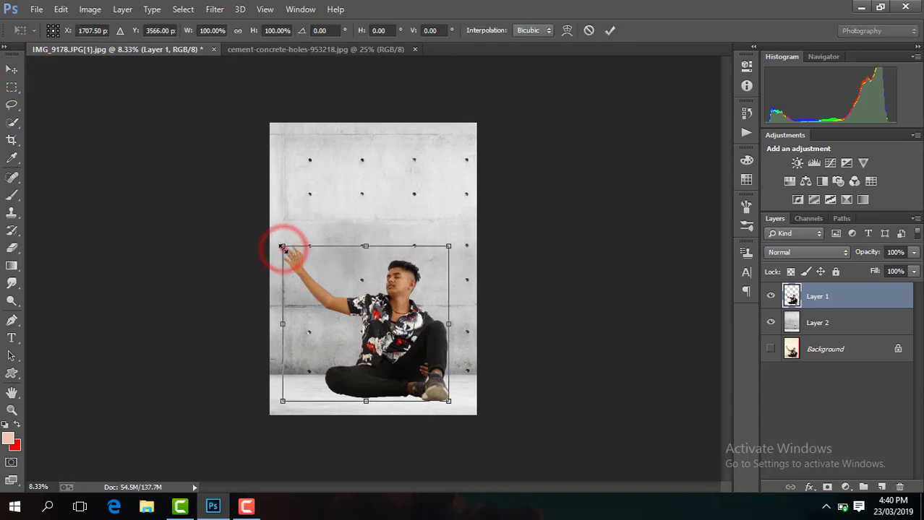
key(Return)
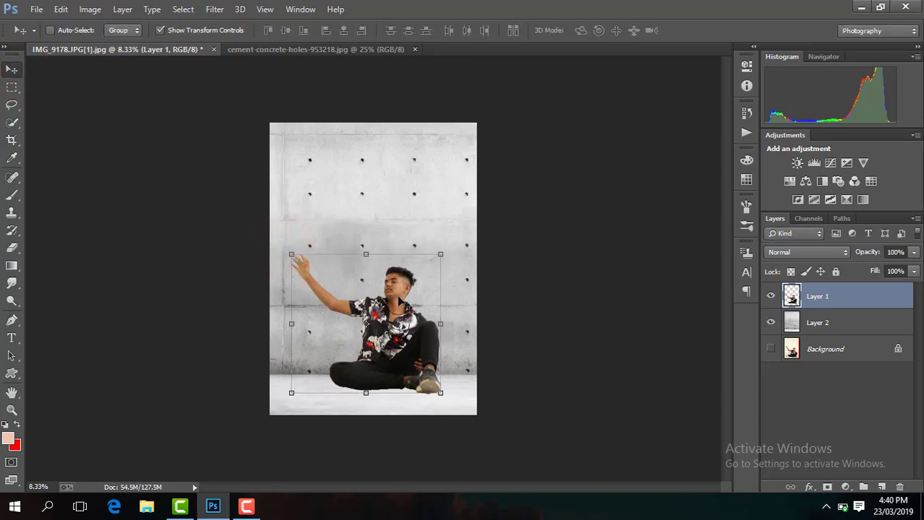
drag(403, 300, 421, 303)
key(ctrl+plus)
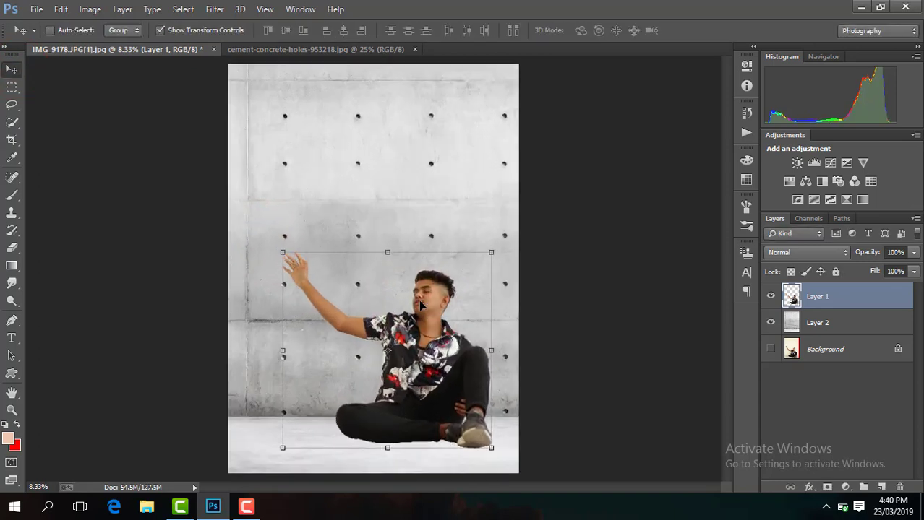
key(ctrl+plus)
key(ctrl+plus)
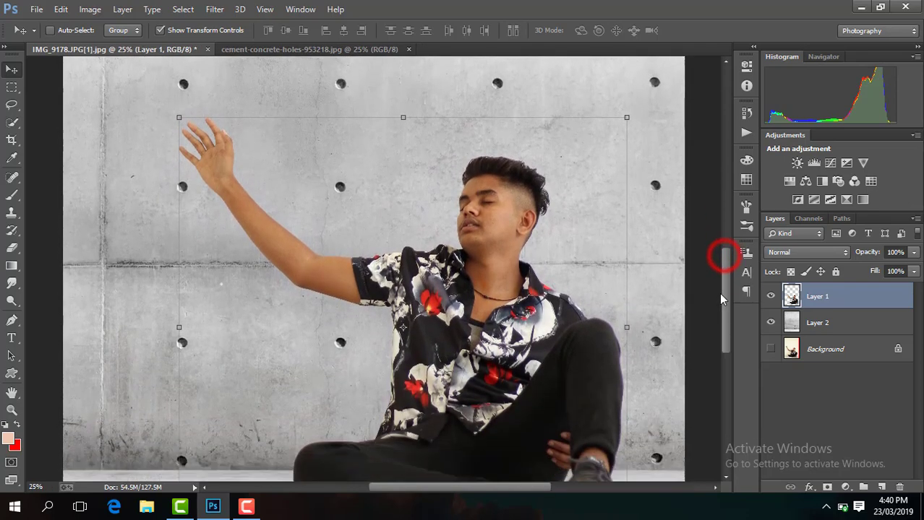
drag(725, 261, 719, 316)
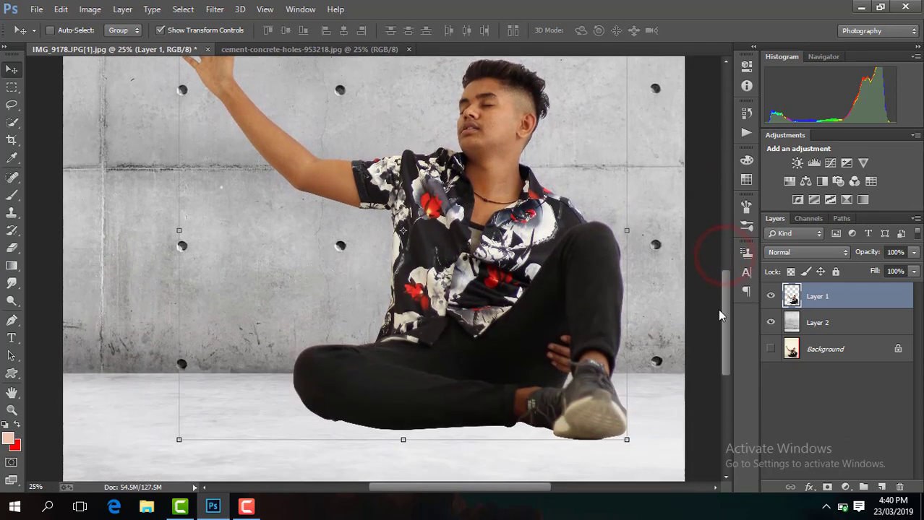
Step: Delete the original Background layer and add a new empty Layer 3
click(835, 324)
click(846, 353)
key(Delete)
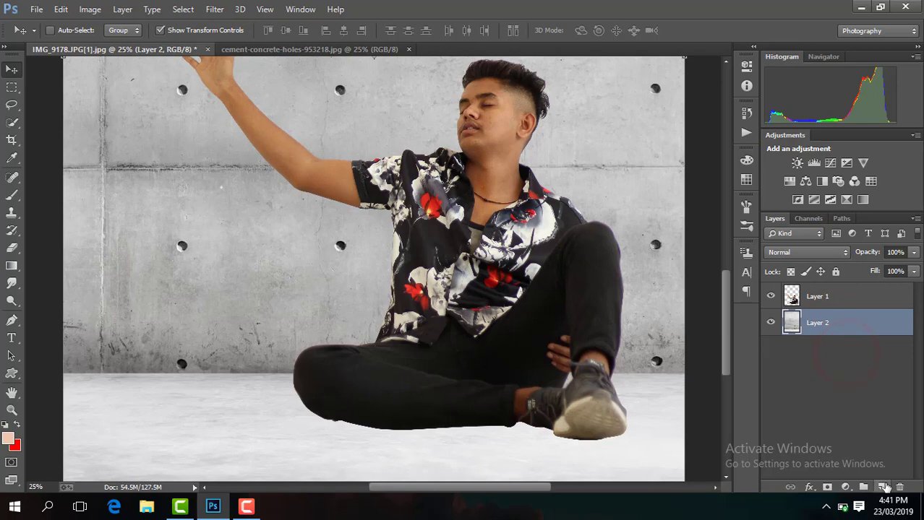
click(885, 488)
key(ctrl+plus)
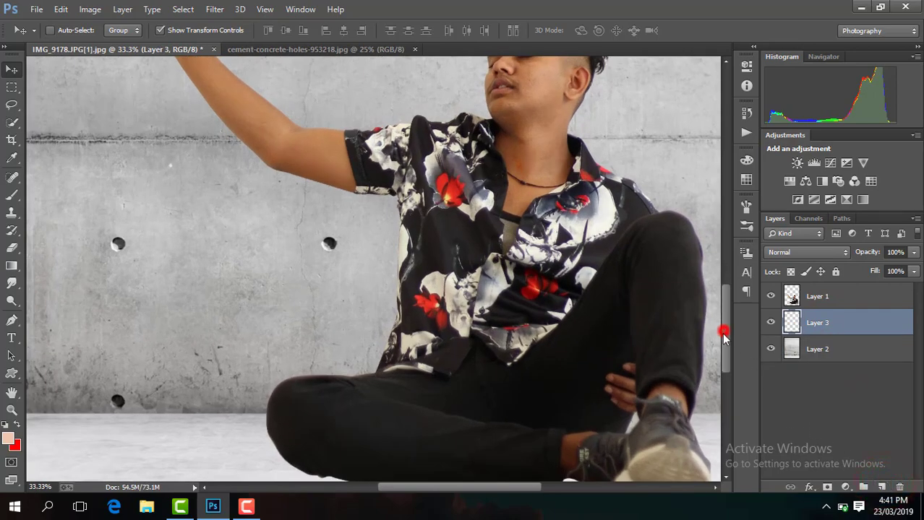
drag(723, 336, 724, 361)
drag(451, 488, 489, 488)
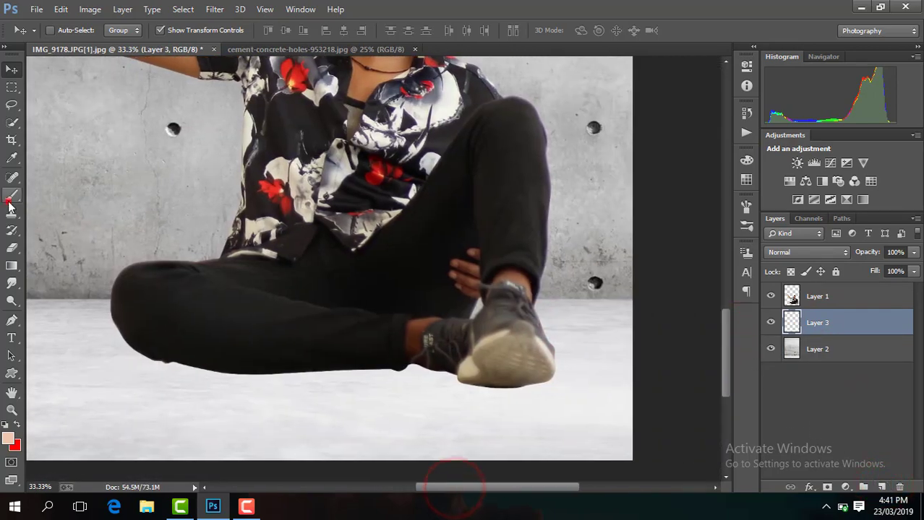
Step: Paint a soft black 114 px brush dab on Layer 3
click(11, 195)
click(9, 438)
drag(597, 381, 605, 401)
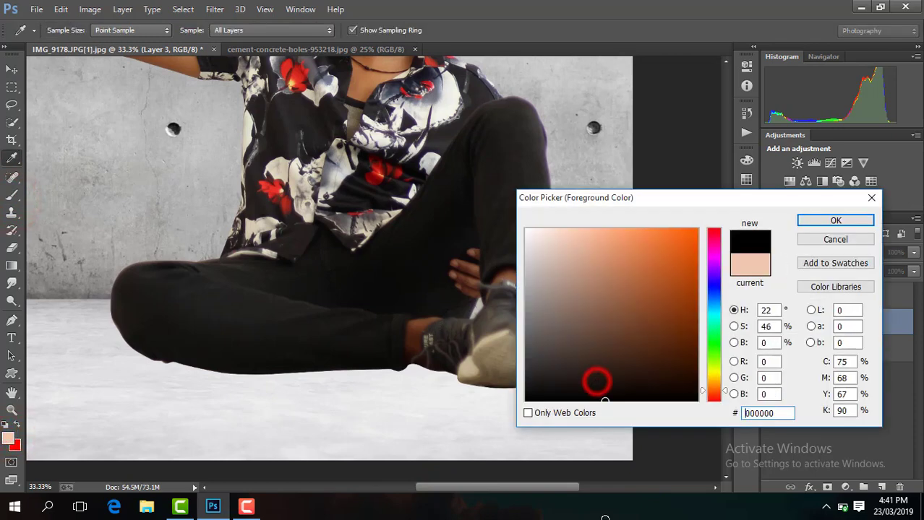
key(Return)
click(64, 33)
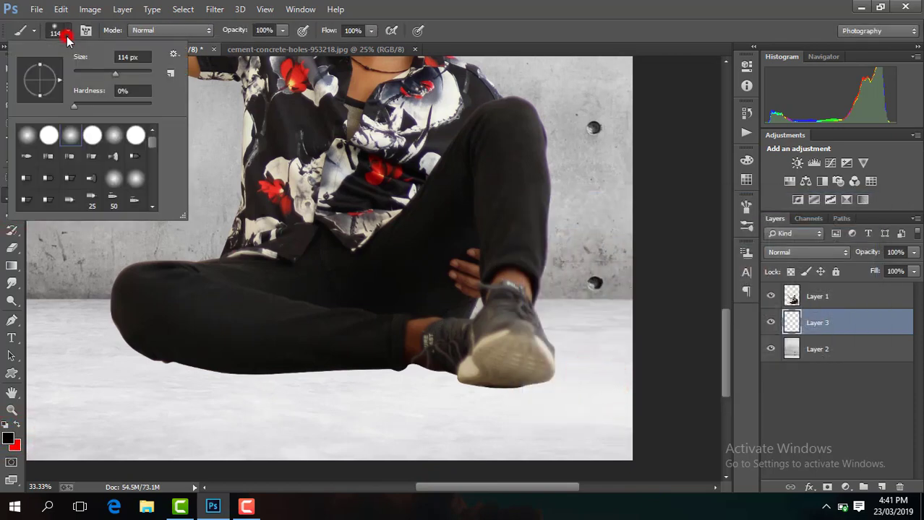
click(142, 76)
key(Return)
Step: Move the black blob below the legs and squash it into a thin strip
click(14, 71)
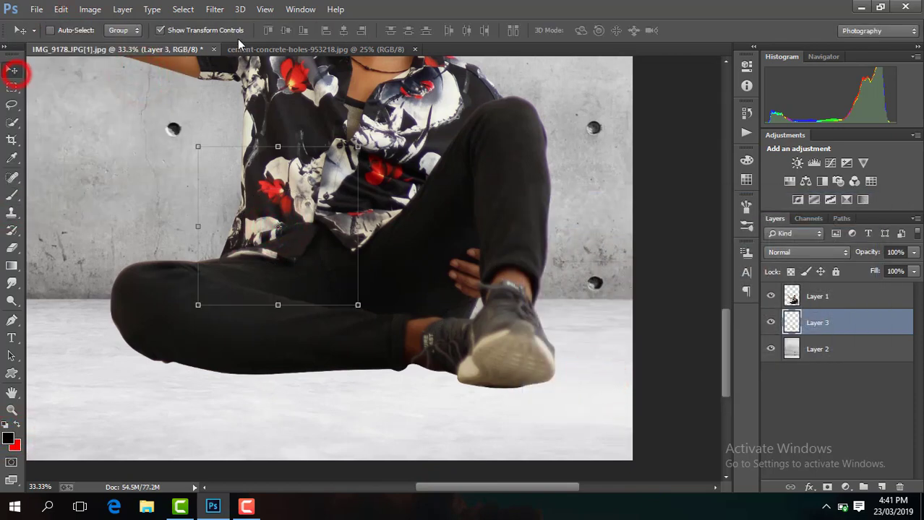
drag(310, 210, 327, 386)
key(ctrl+t)
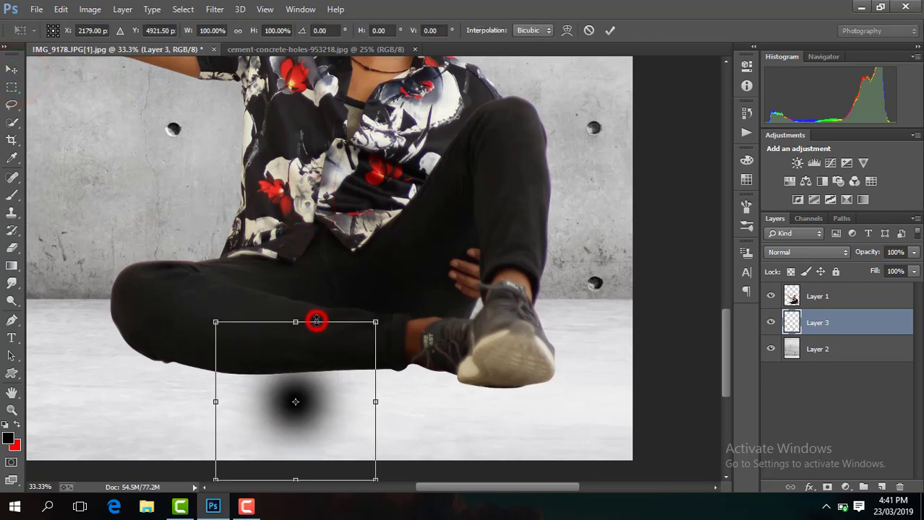
drag(316, 326, 314, 396)
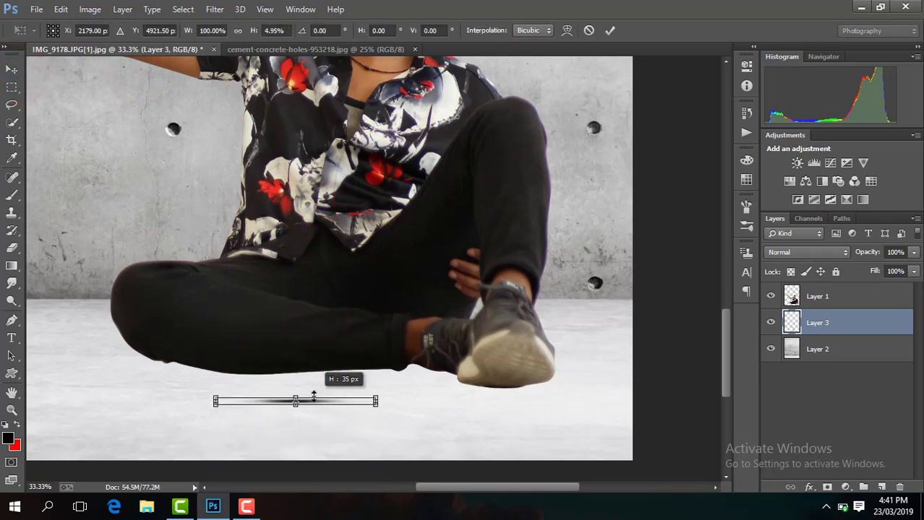
key(Return)
Step: Move the thin shadow beneath the shoe and widen it slightly
mouse_move(329, 401)
mouse_down()
mouse_move(524, 389)
mouse_move(267, 379)
mouse_move(437, 375)
mouse_up()
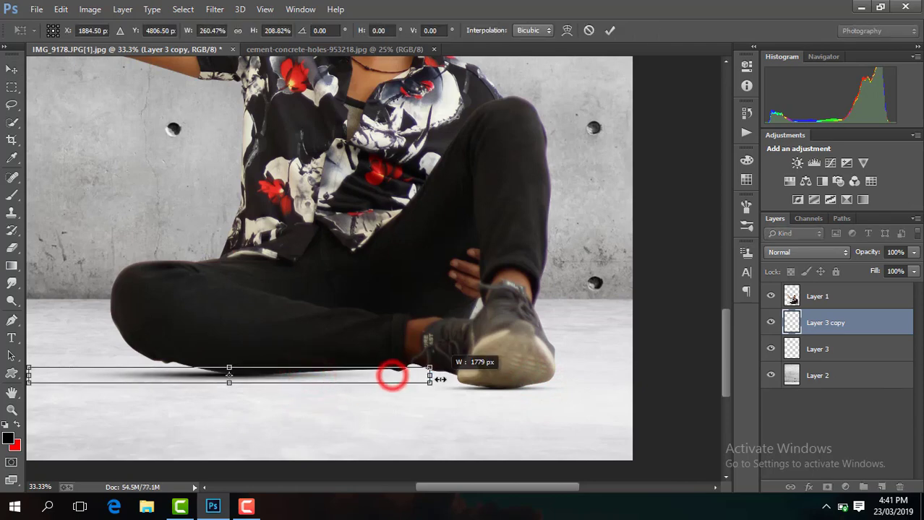
drag(229, 383, 229, 388)
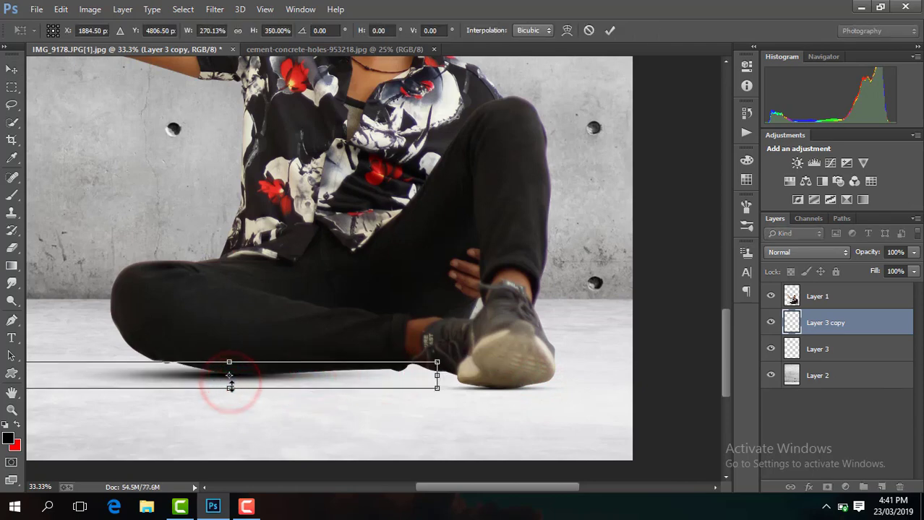
key(Return)
Step: Duplicate the shadow, then enlarge and tilt the copy -3.3° beneath the leg
drag(296, 372, 409, 372)
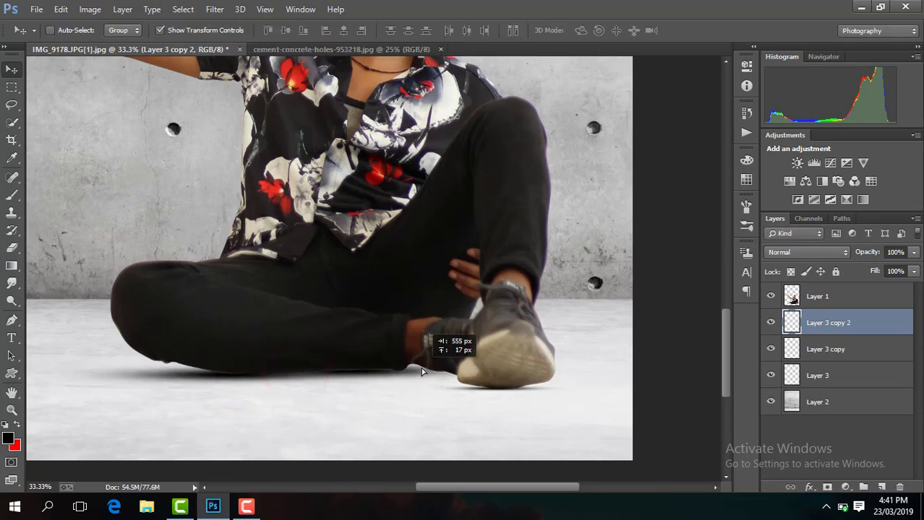
key(ctrl+t)
drag(409, 372, 362, 389)
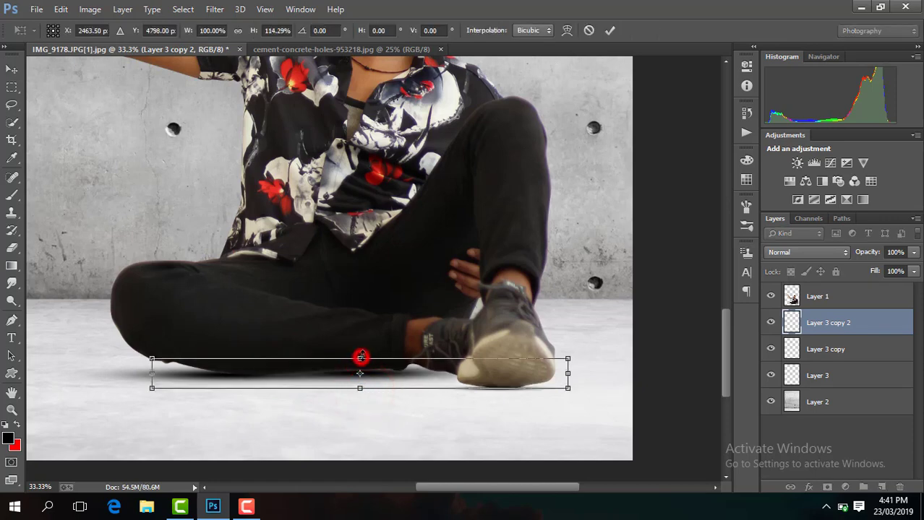
drag(360, 357, 360, 354)
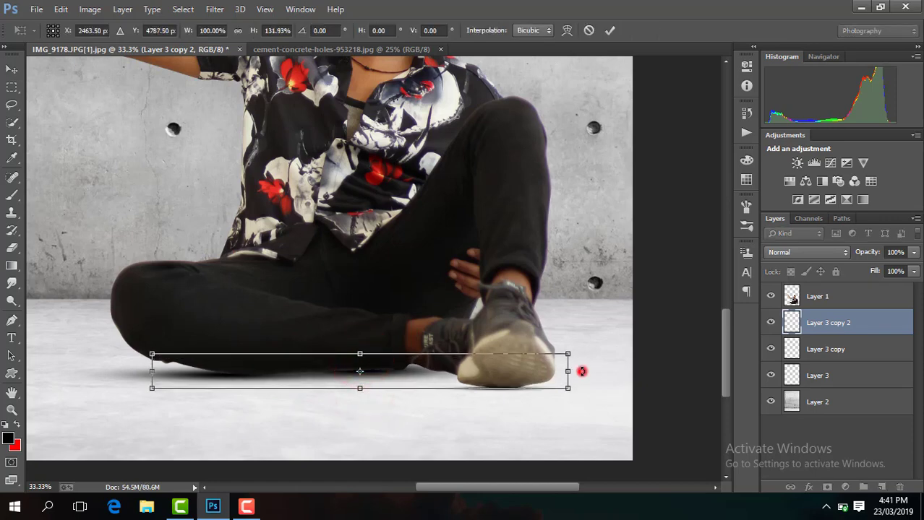
mouse_move(582, 371)
mouse_down()
mouse_move(582, 357)
mouse_move(587, 363)
mouse_up()
drag(470, 372, 475, 370)
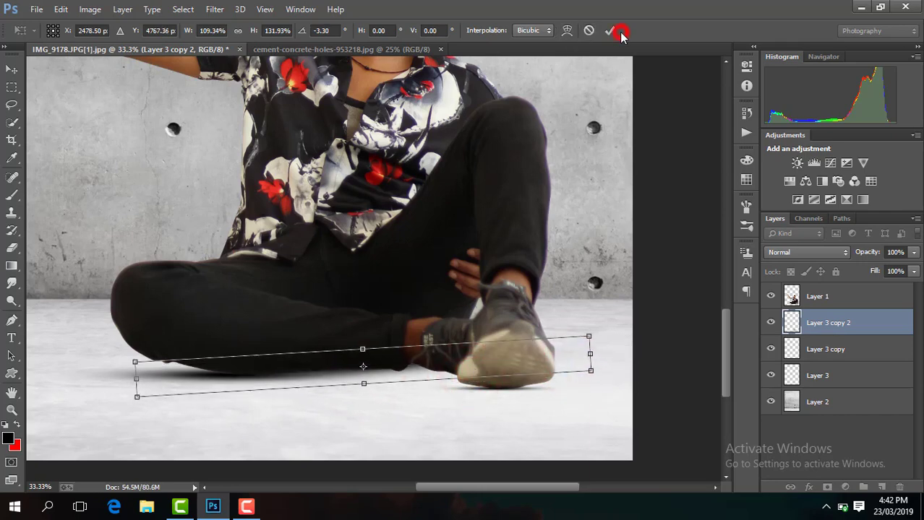
click(610, 32)
Step: Hide the transform controls and shift the Layer 3 copy shadow slightly right and down
key(ctrl+minus)
key(ctrl+minus)
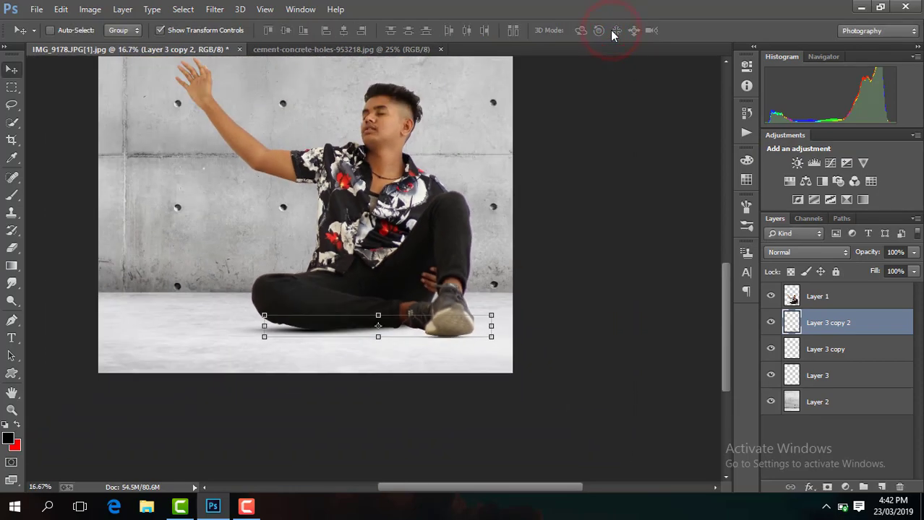
click(210, 32)
key(ctrl+minus)
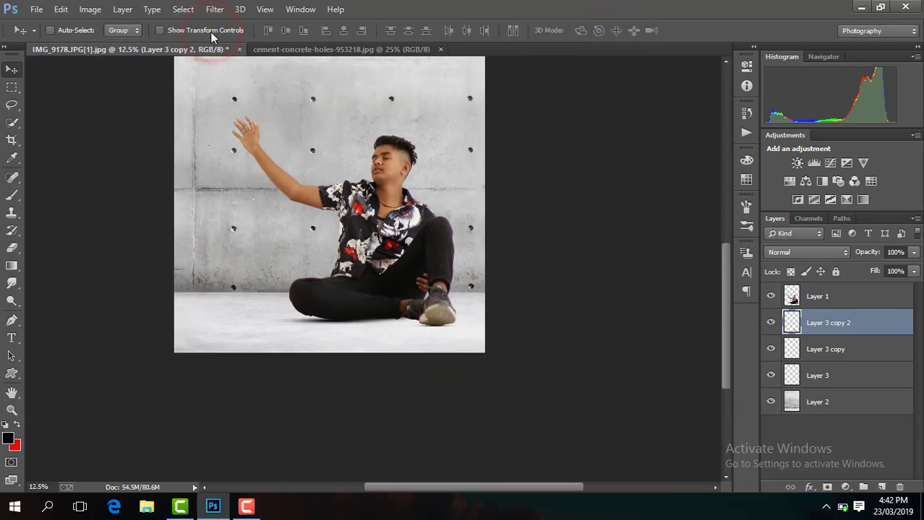
key(ctrl+minus)
key(ctrl+plus)
key(ctrl+plus)
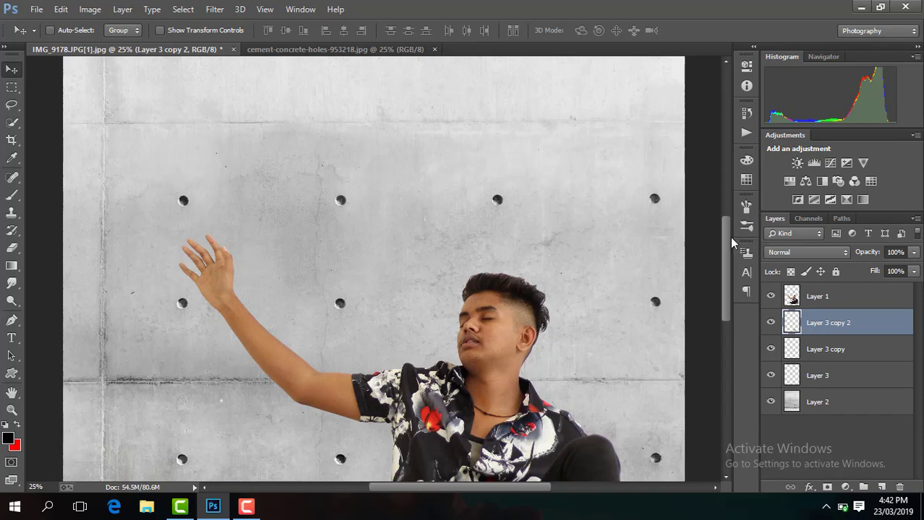
drag(728, 242, 728, 293)
click(831, 350)
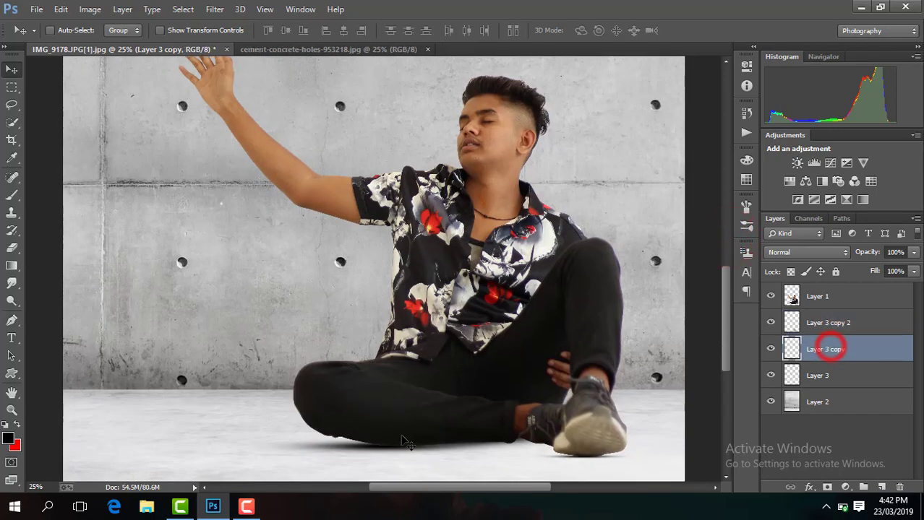
drag(402, 434, 418, 442)
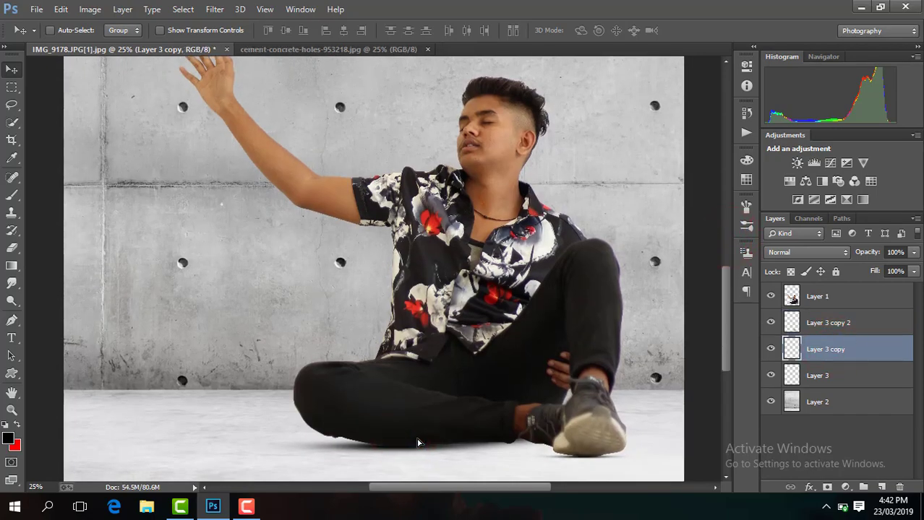
Step: Zoom out to the whole image and select Layer 1 with the man
key(ctrl+minus)
key(ctrl+minus)
key(ctrl+minus)
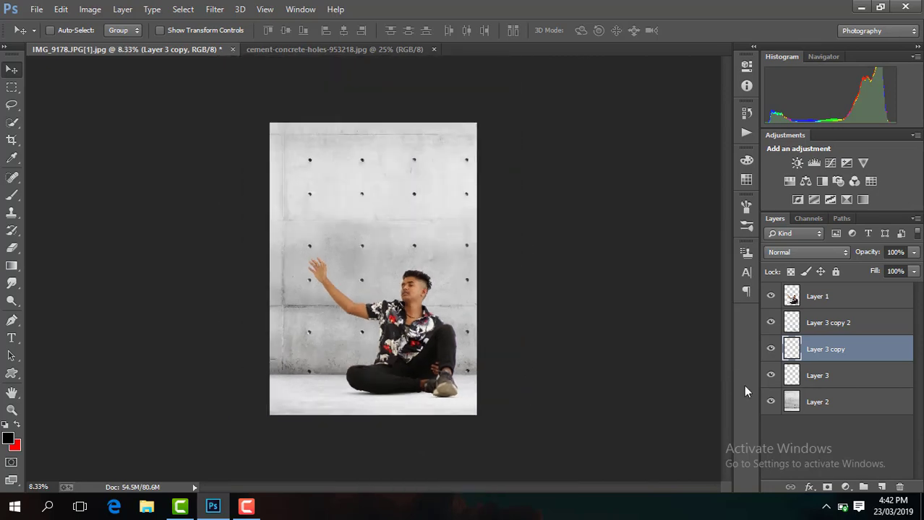
click(827, 302)
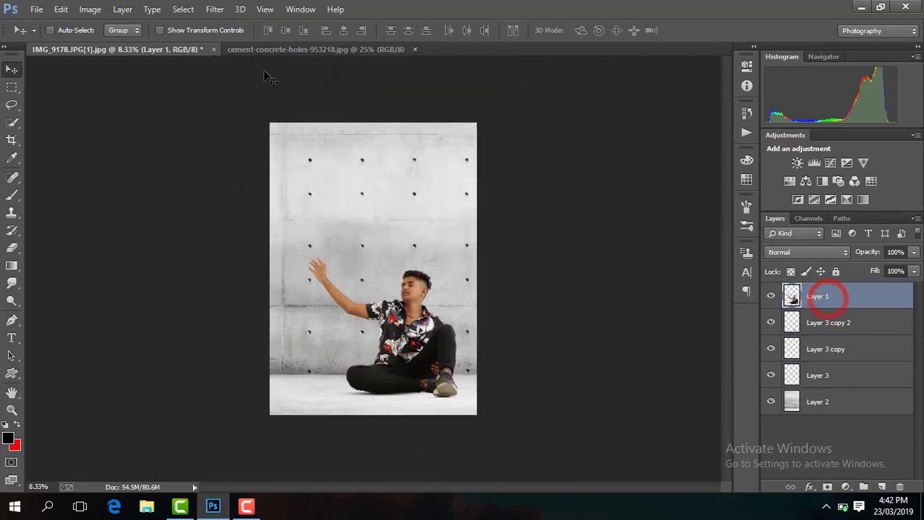
click(215, 9)
Step: Cancel the Camera Raw filter and move Layer 1 copy beneath Layer 1
click(269, 90)
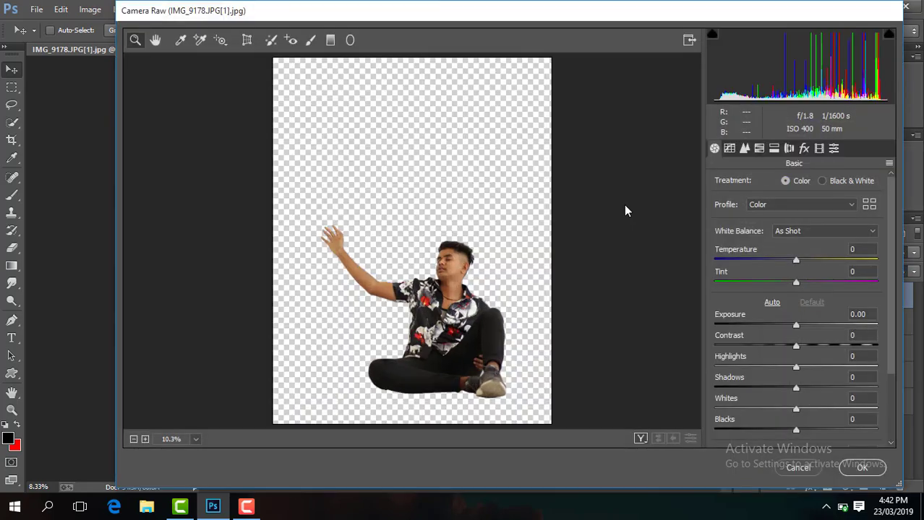
click(797, 467)
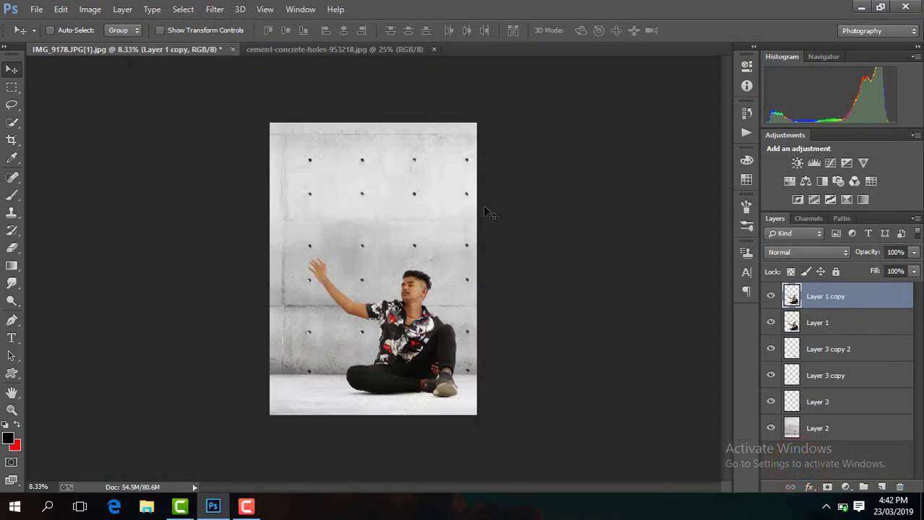
drag(842, 296, 838, 322)
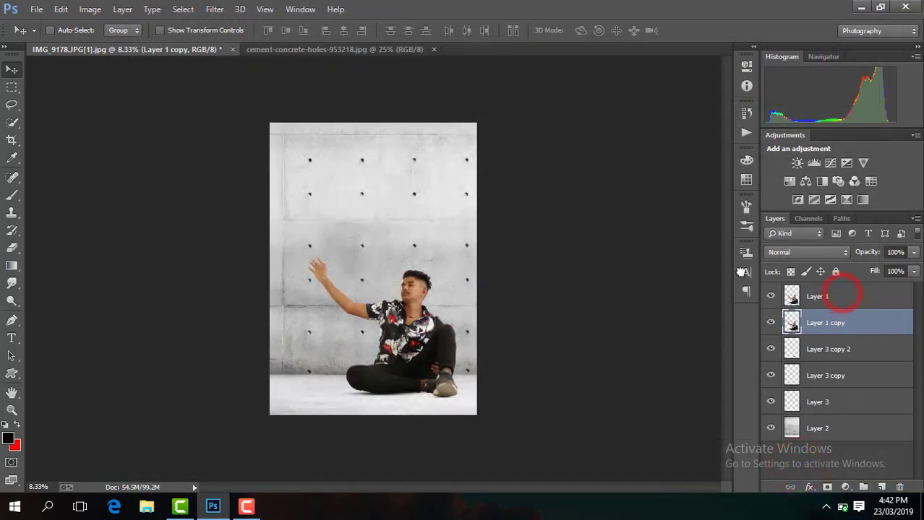
Step: Blacken the copy in Camera Raw with Exposure -5 and Contrast +100
click(216, 10)
click(286, 88)
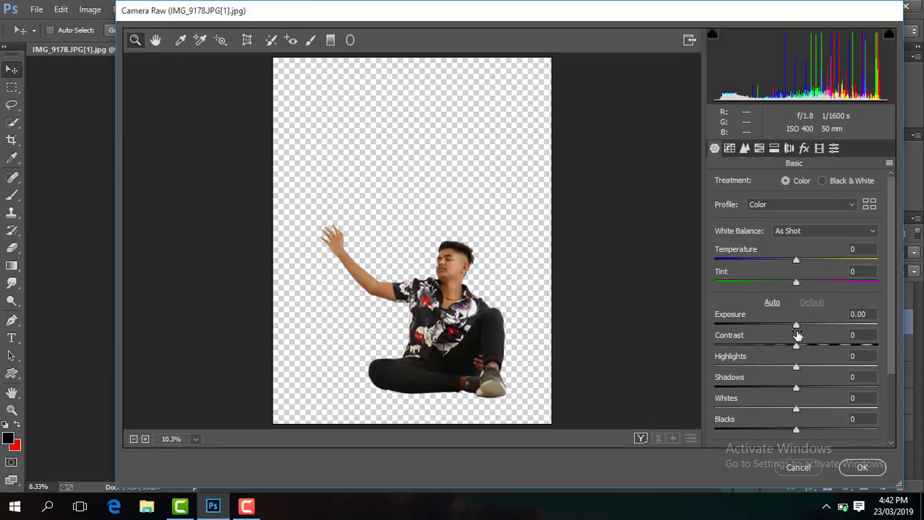
drag(796, 329, 712, 329)
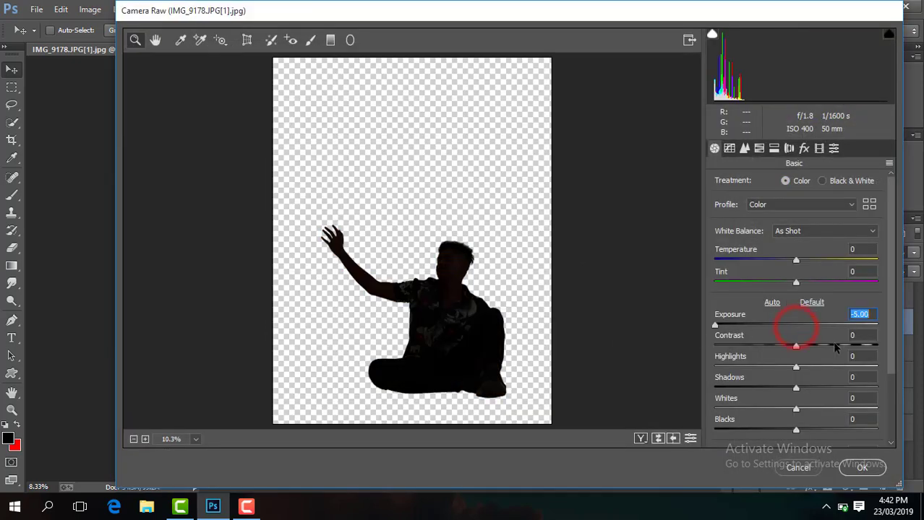
drag(795, 347, 877, 346)
click(861, 469)
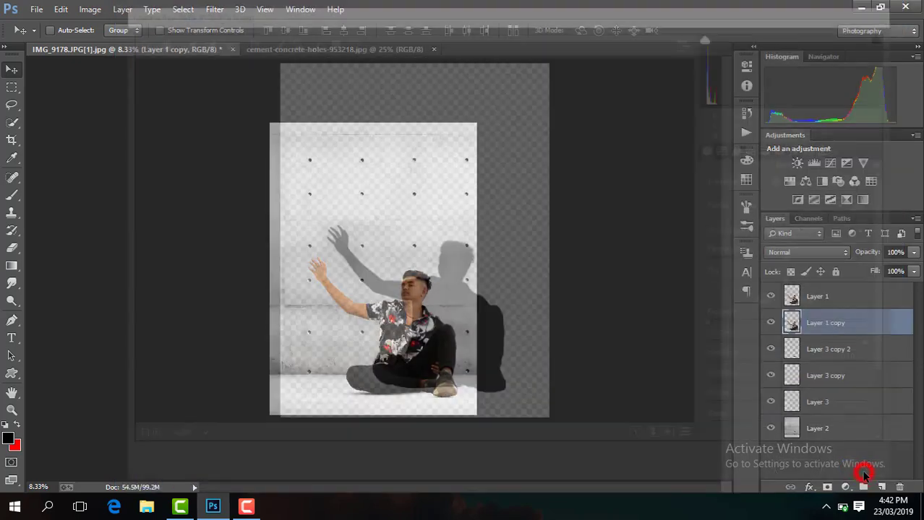
Step: Nudge Layer 1 copy up and right behind the man and set its opacity to 37%
key(ctrl+plus)
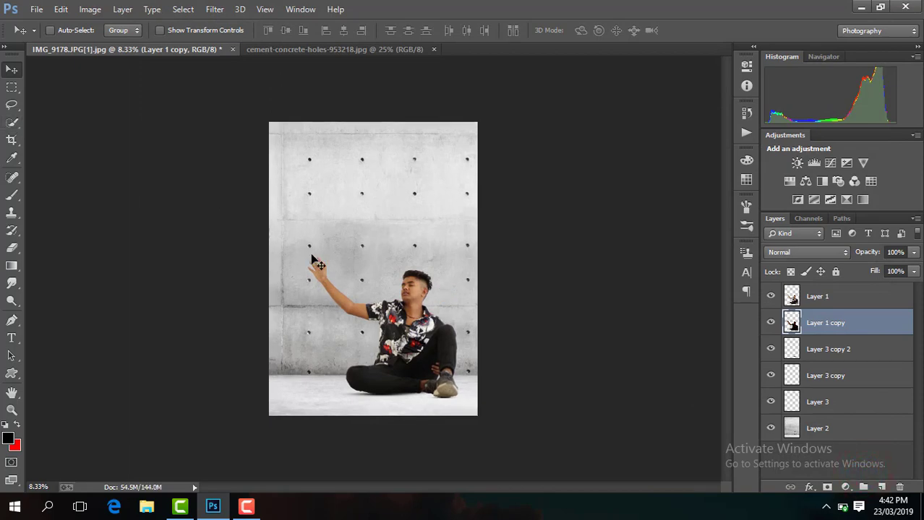
key(ctrl+plus)
key(ctrl+plus)
key(ctrl+plus)
drag(726, 281, 726, 299)
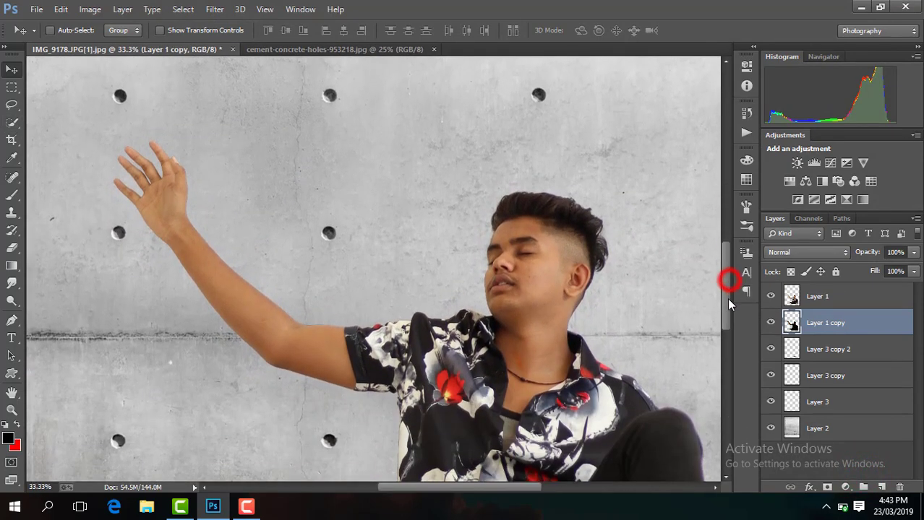
drag(433, 487, 451, 487)
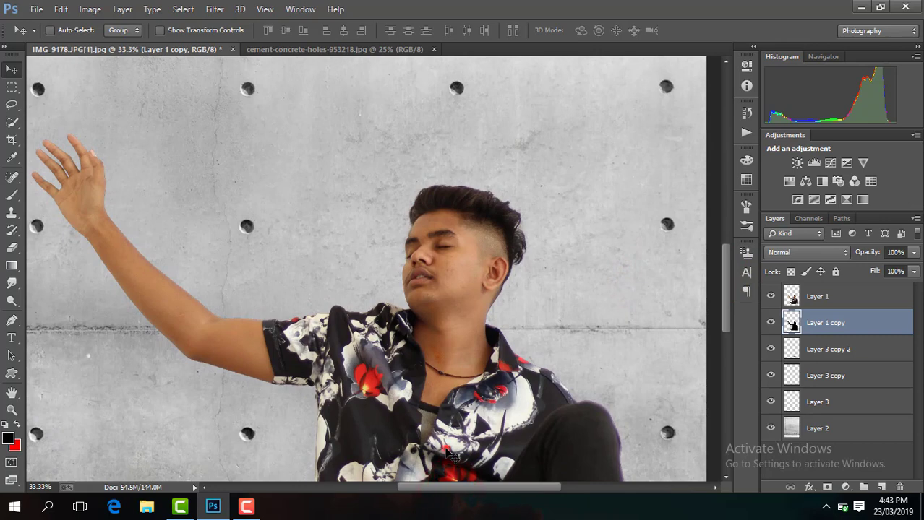
drag(448, 455, 454, 440)
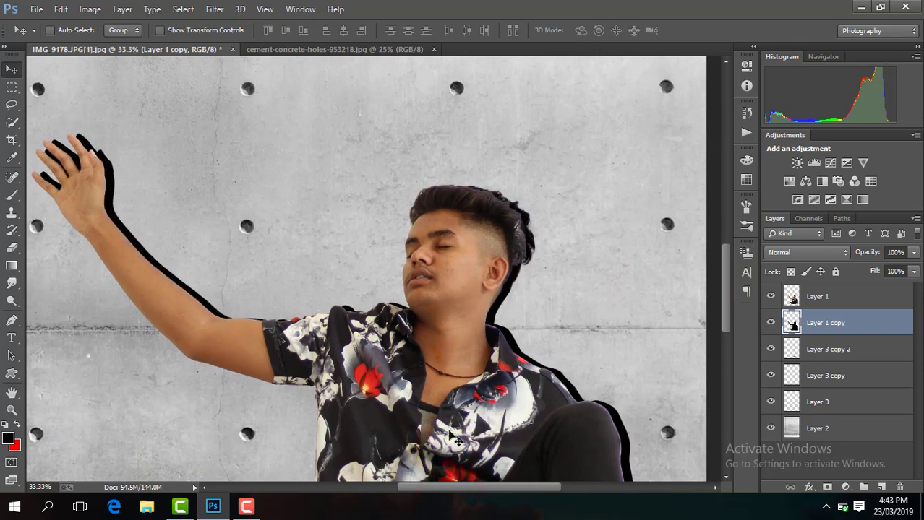
click(913, 271)
click(915, 252)
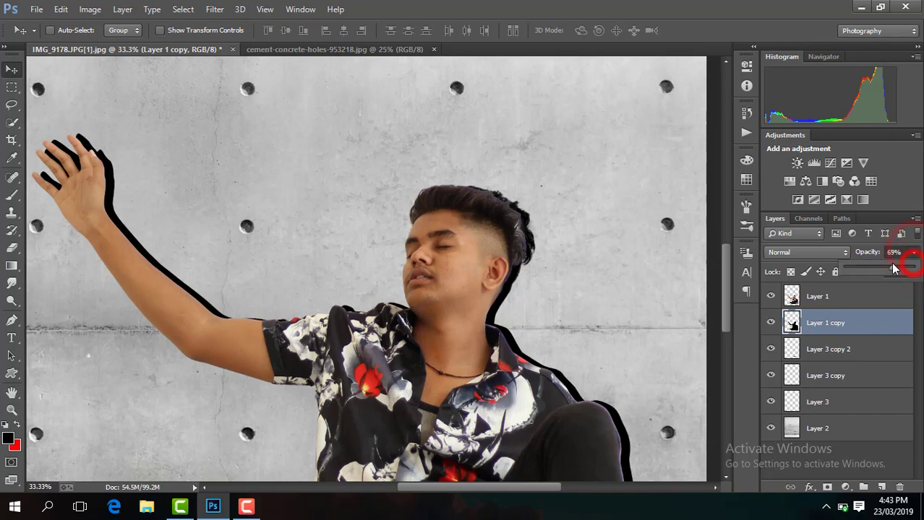
drag(894, 269, 871, 270)
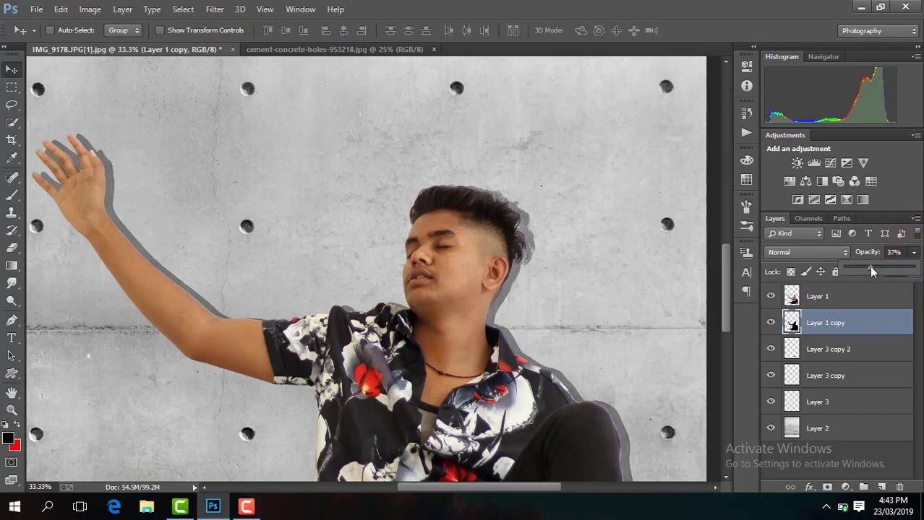
Step: Blur the silhouette shadow with a Gaussian Blur radius of 12.7 pixels
key(ctrl+minus)
key(ctrl+minus)
key(ctrl+minus)
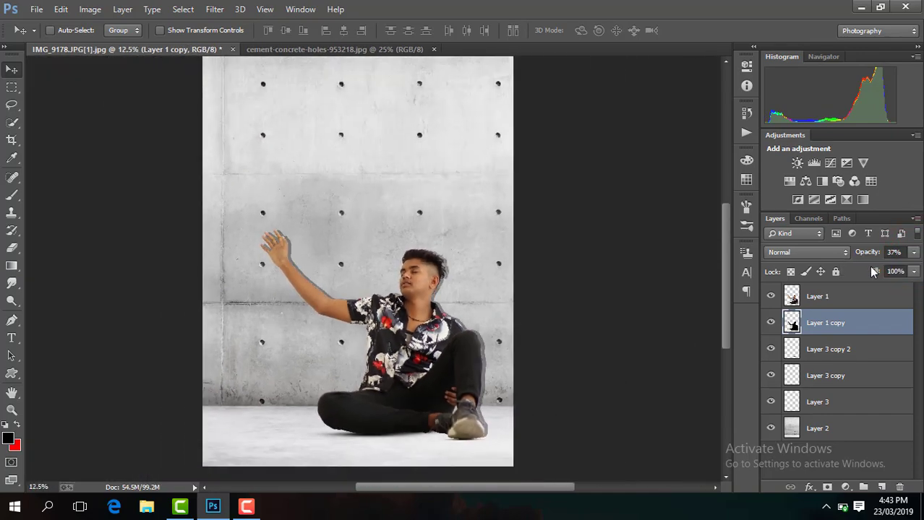
click(221, 9)
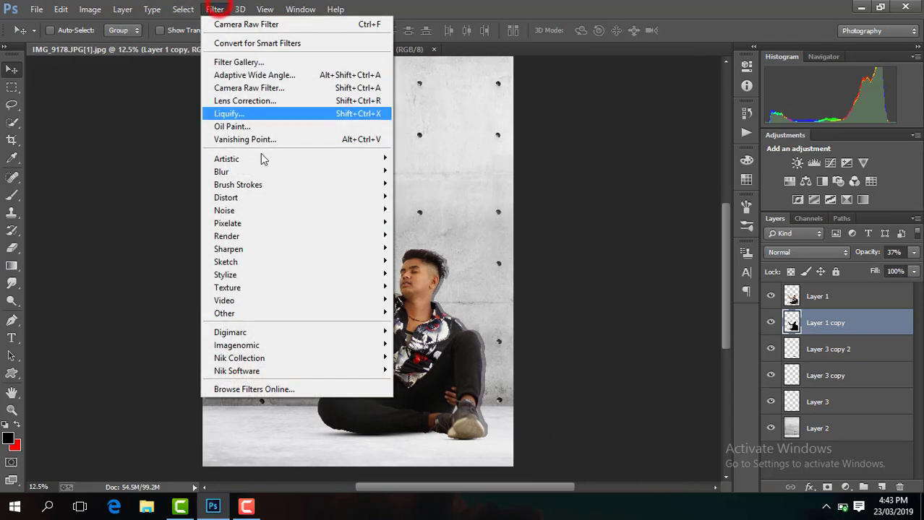
click(442, 263)
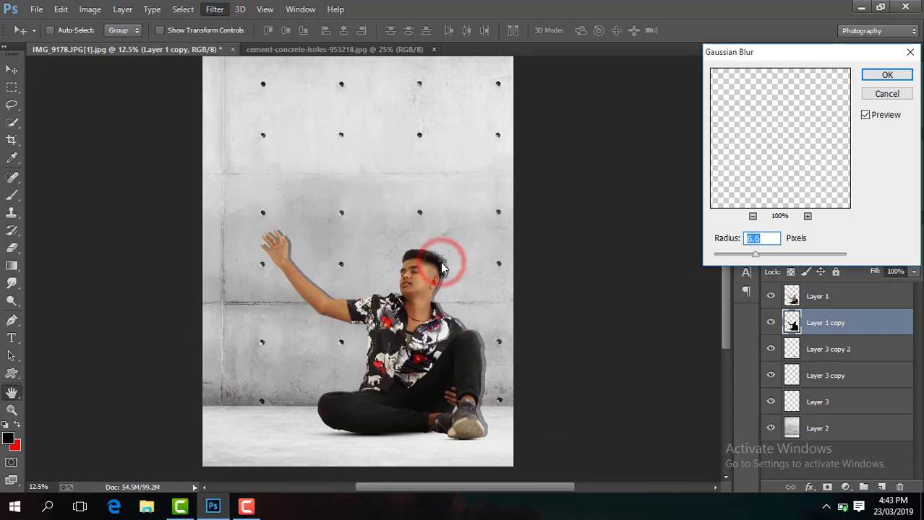
key(ctrl+plus)
key(ctrl+plus)
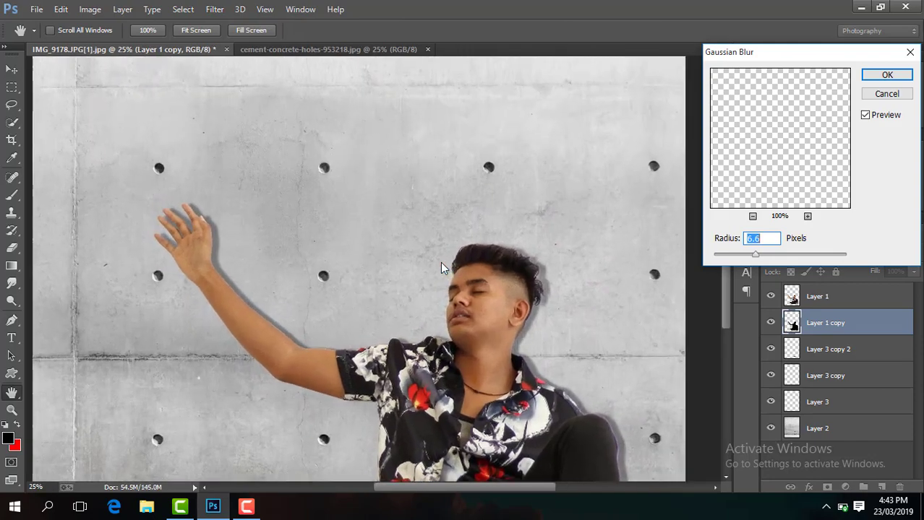
key(ctrl+plus)
click(765, 257)
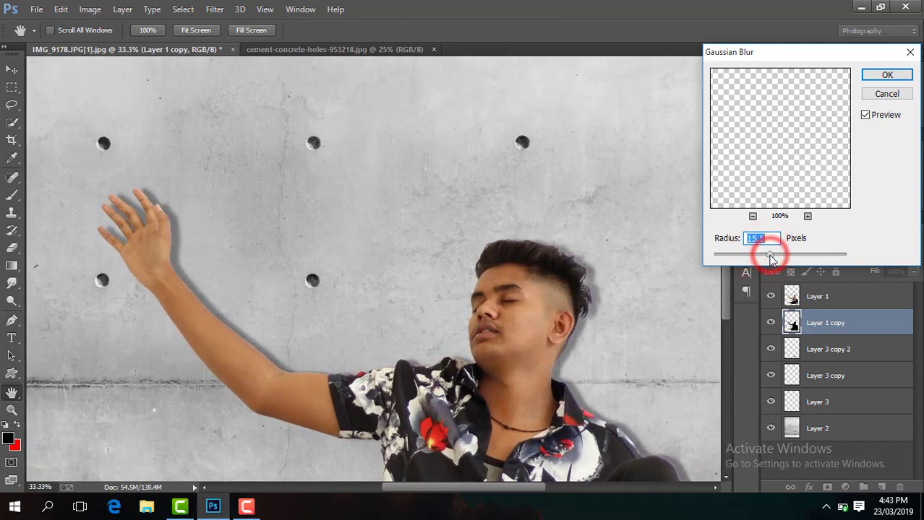
click(771, 257)
drag(770, 259, 768, 256)
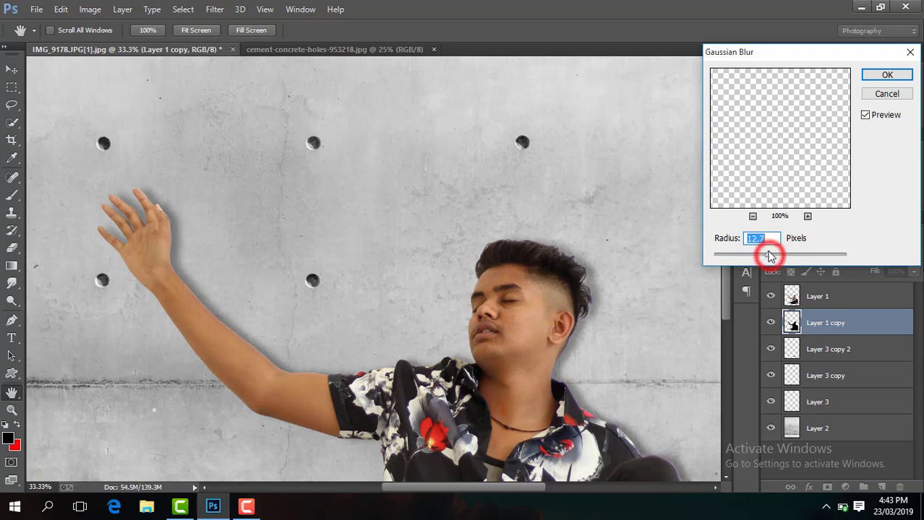
click(885, 76)
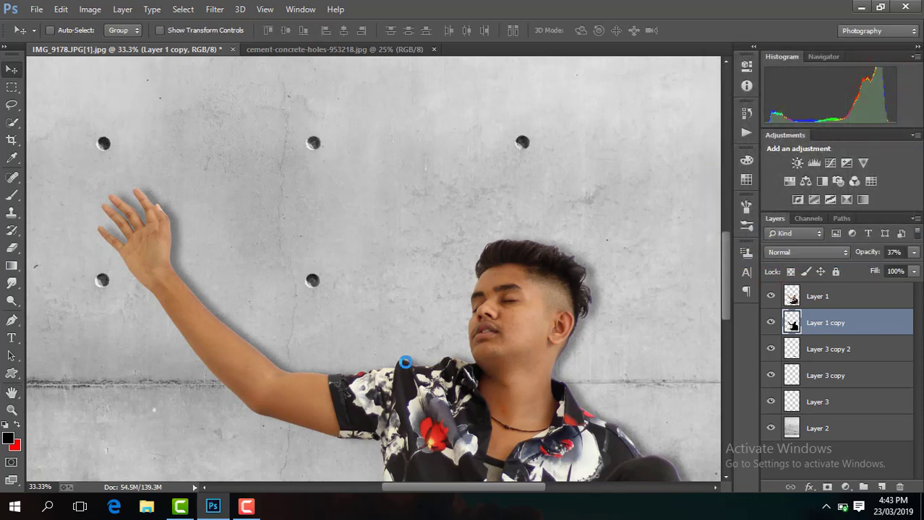
Step: Erase the grey smear along the shoe heel with a 78 px soft eraser
key(ctrl+minus)
key(ctrl+minus)
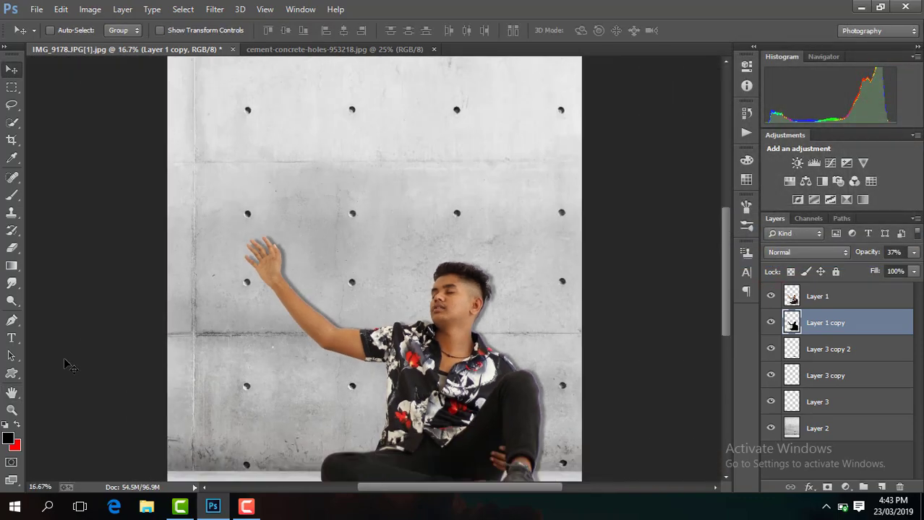
key(ctrl+minus)
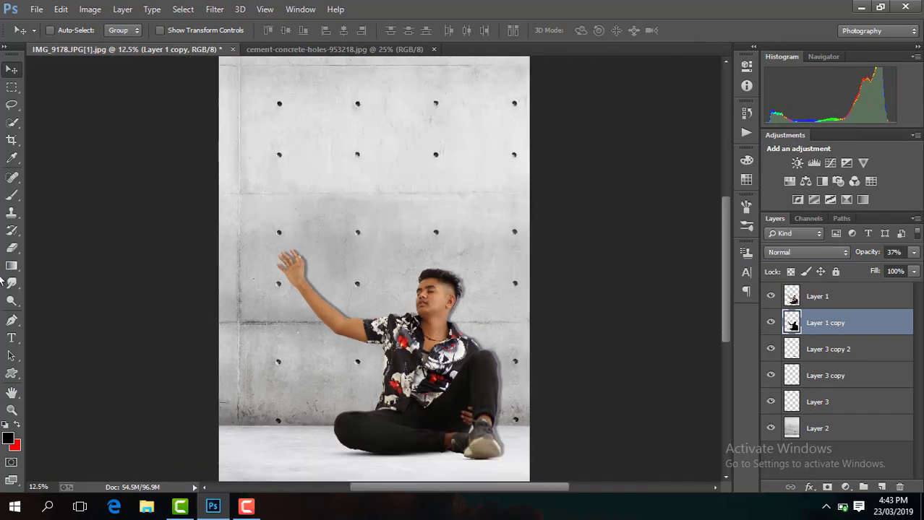
click(12, 249)
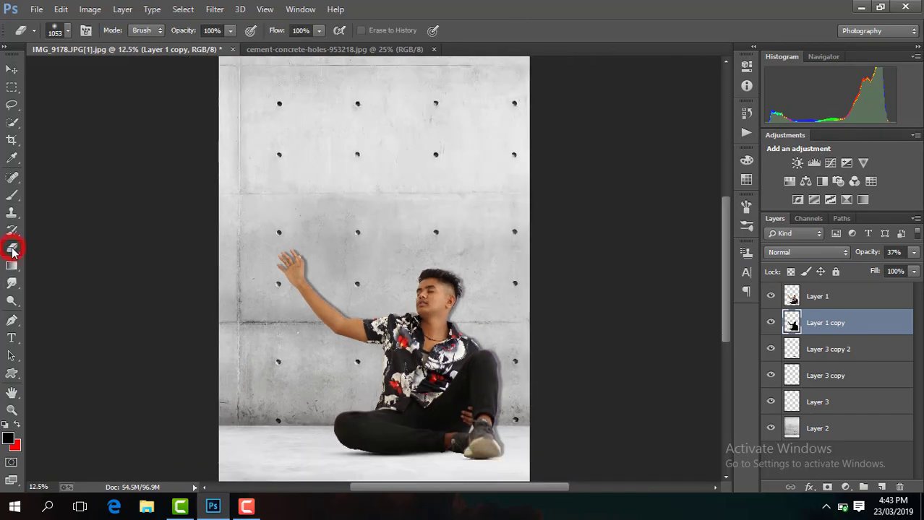
key(ctrl+plus)
key(ctrl+plus)
key(ctrl+plus)
key(ctrl+plus)
drag(468, 491, 538, 486)
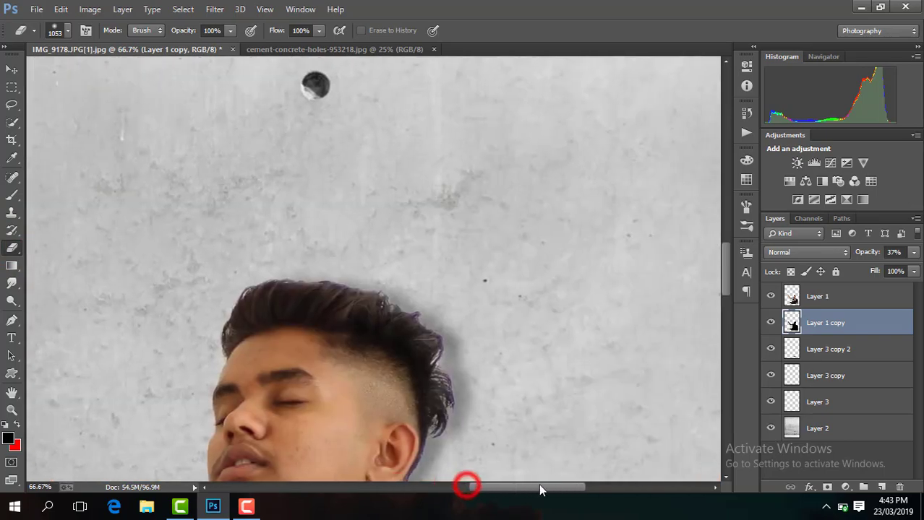
drag(726, 273, 718, 394)
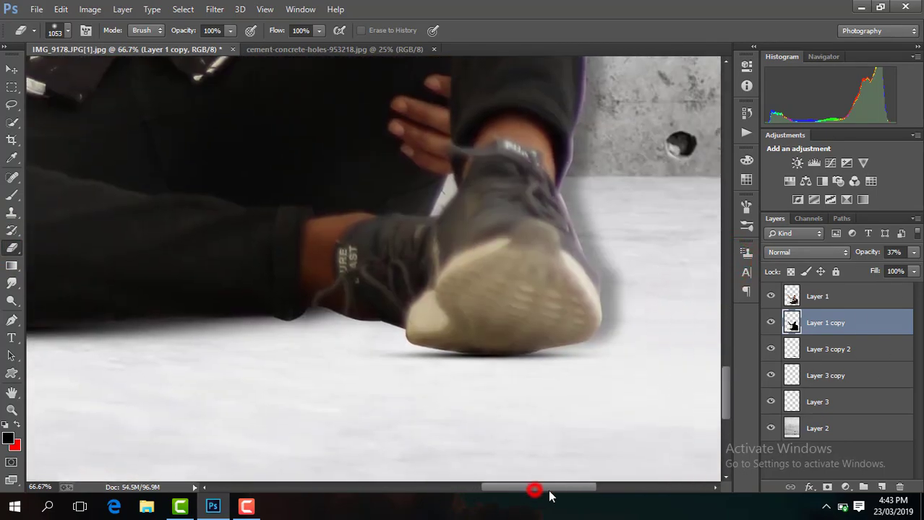
drag(532, 487, 560, 487)
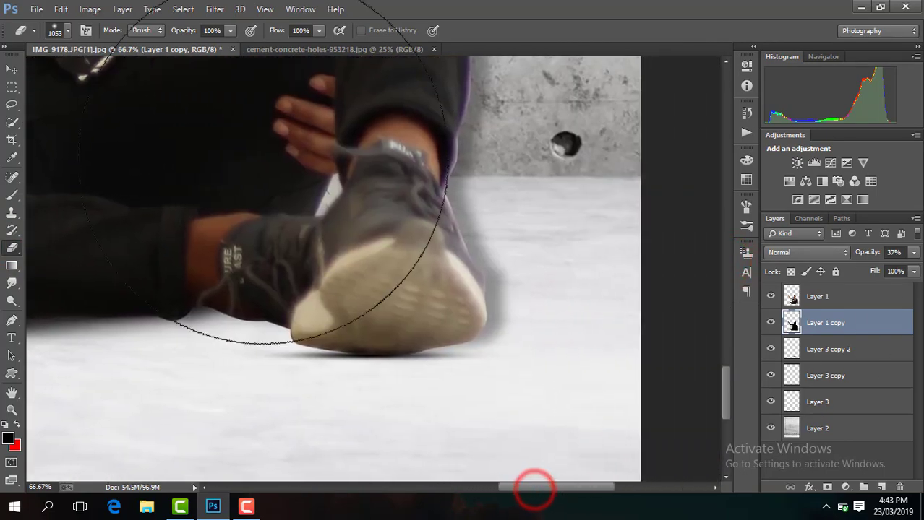
click(69, 35)
text(78)
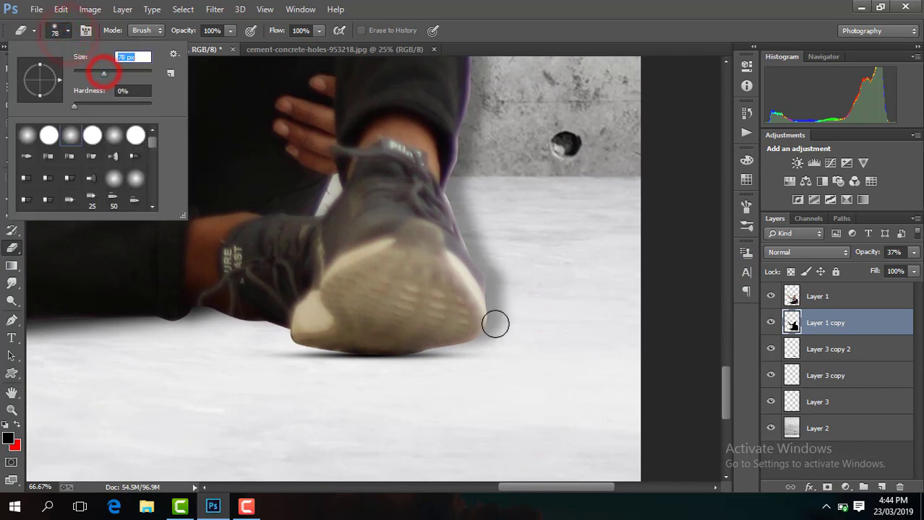
click(495, 325)
drag(433, 338, 461, 194)
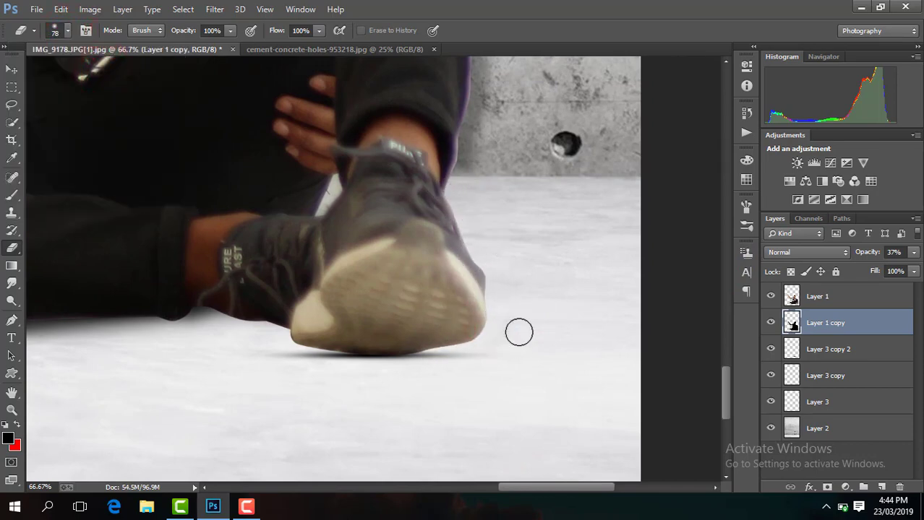
Step: Zoom out and back in on the shoes to inspect the cleaned edge
key(ctrl+minus)
key(ctrl+minus)
key(ctrl+minus)
key(ctrl+minus)
key(ctrl+minus)
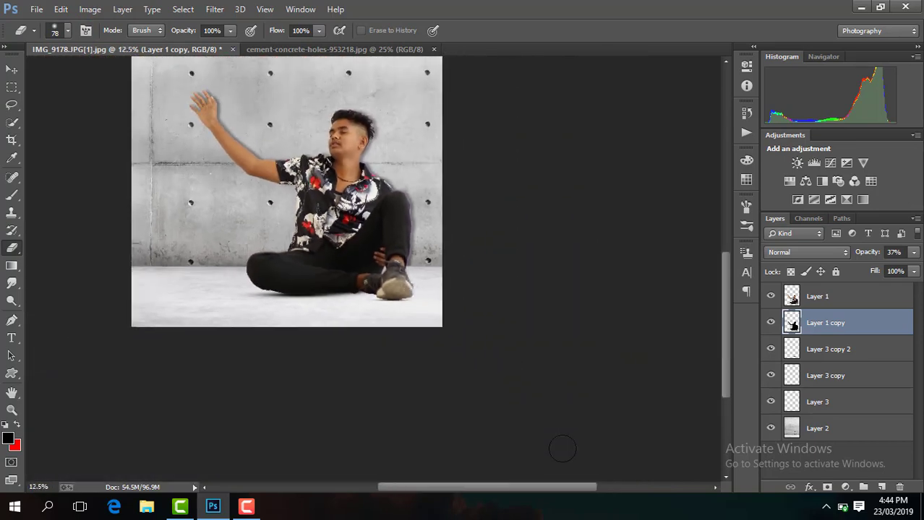
key(ctrl+minus)
key(ctrl+plus)
key(ctrl+plus)
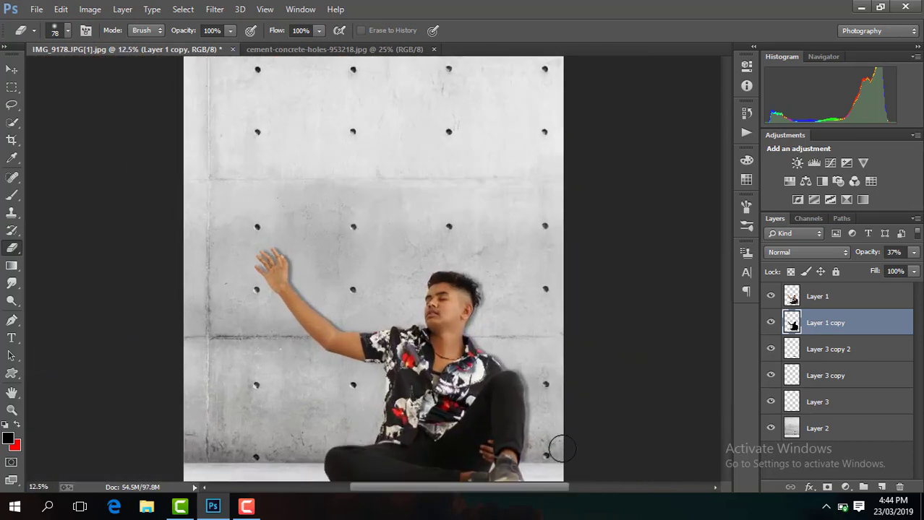
key(ctrl+plus)
key(ctrl+plus)
drag(726, 243, 725, 293)
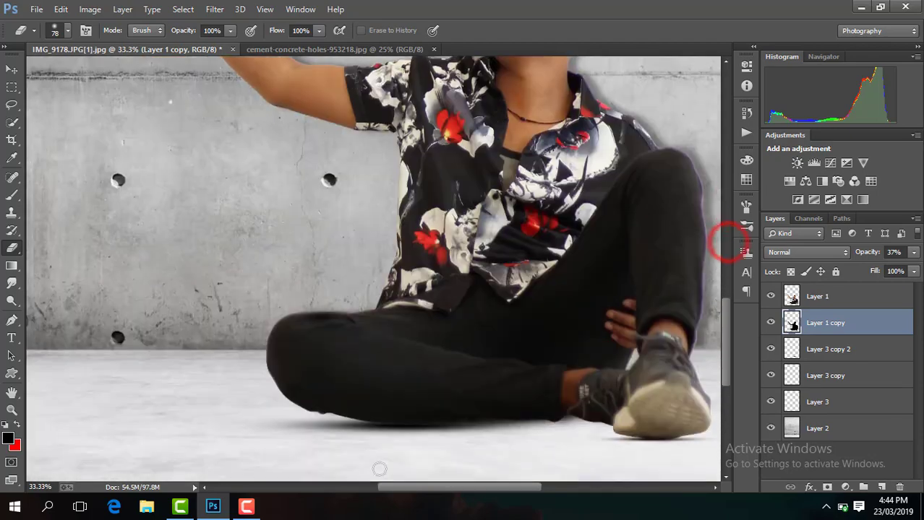
drag(421, 489, 467, 488)
drag(725, 319, 723, 344)
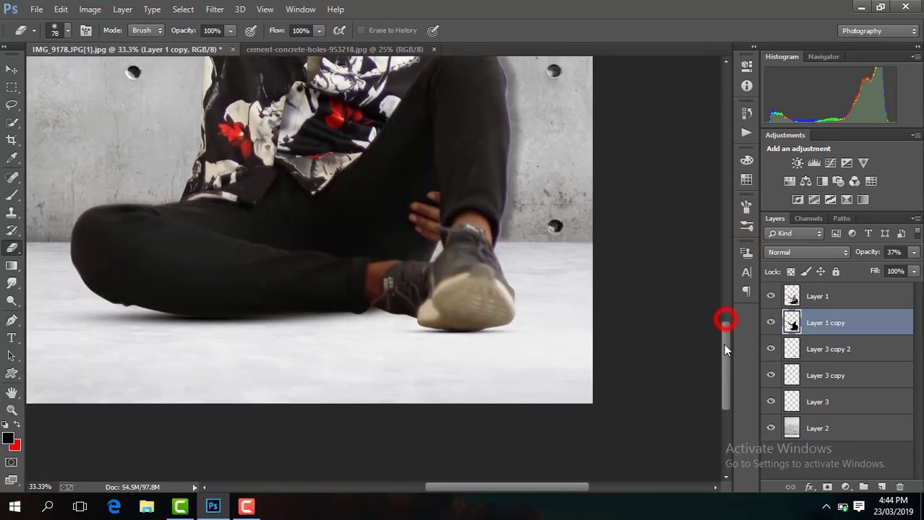
key(ctrl+plus)
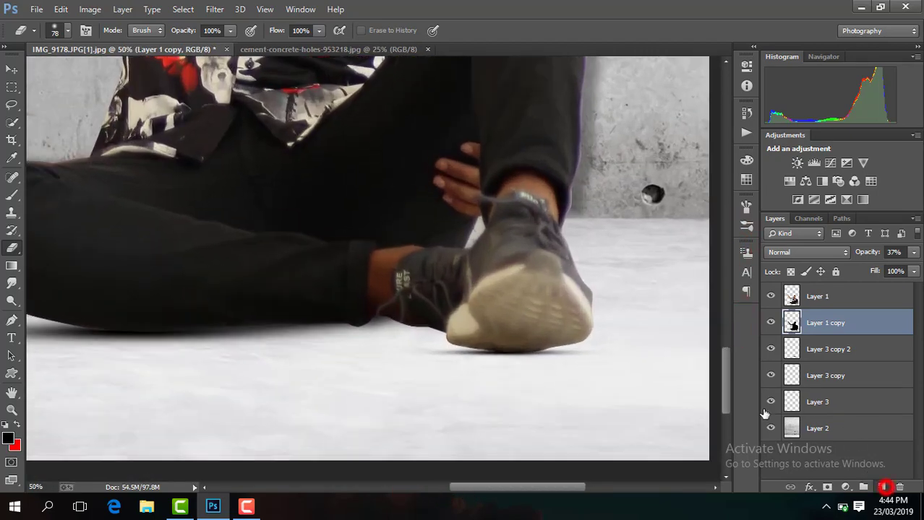
Step: On a new layer, paint a soft 71 px dark shadow beneath the shoe
click(881, 488)
click(12, 195)
click(66, 30)
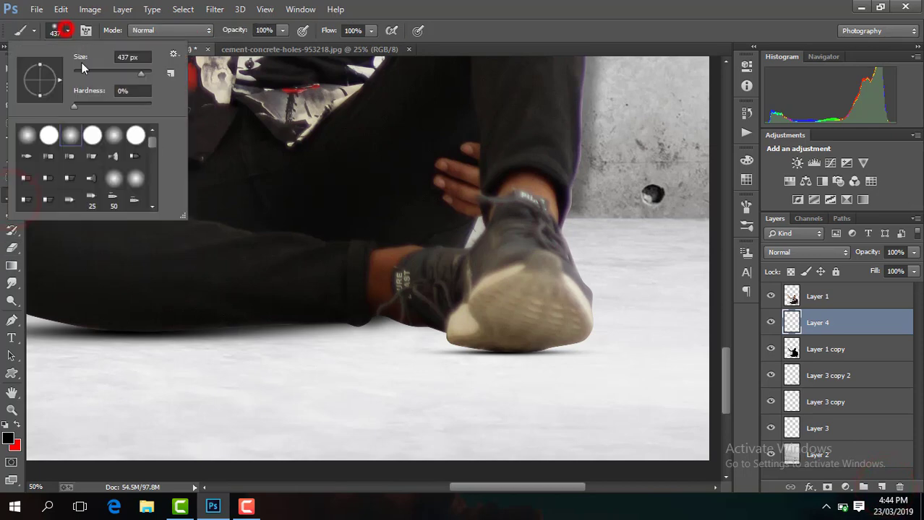
click(388, 306)
drag(390, 310, 455, 331)
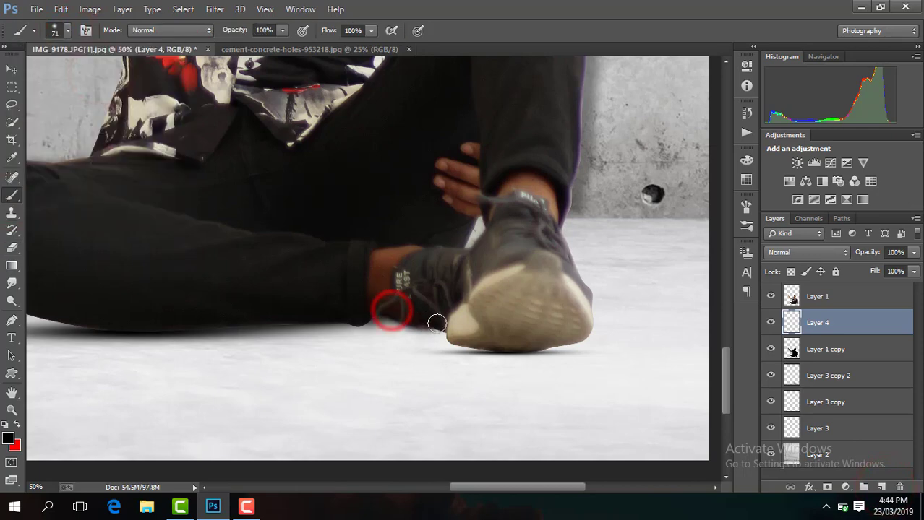
scroll(455, 331, down, 2)
scroll(455, 331, down, 3)
scroll(456, 331, down, 1)
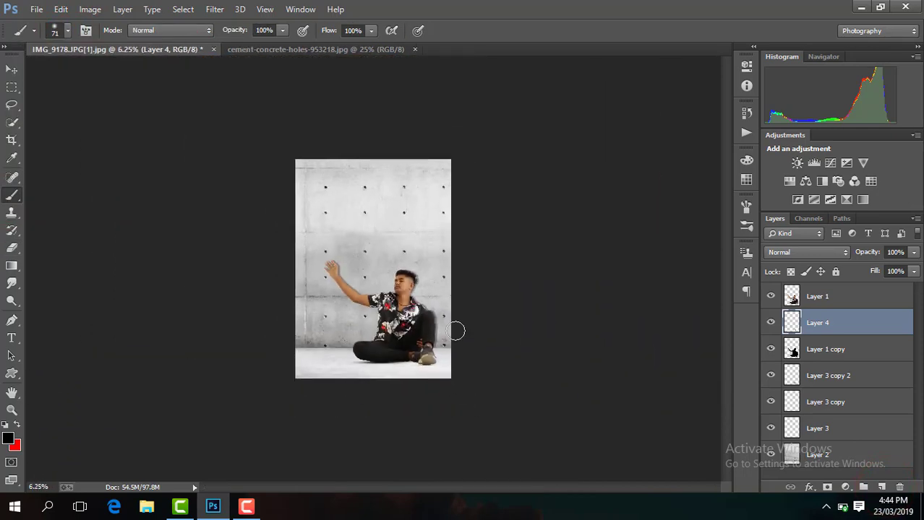
key(ctrl+plus)
key(ctrl+plus)
key(ctrl+minus)
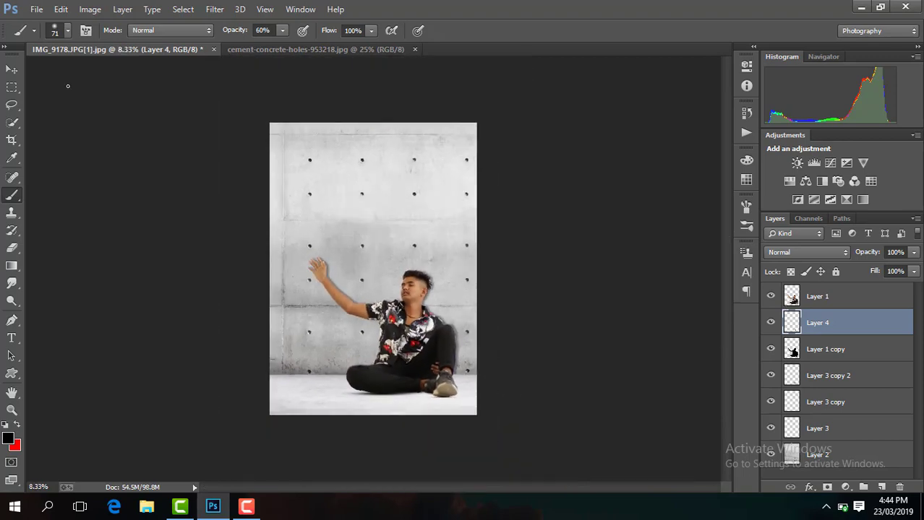
click(13, 177)
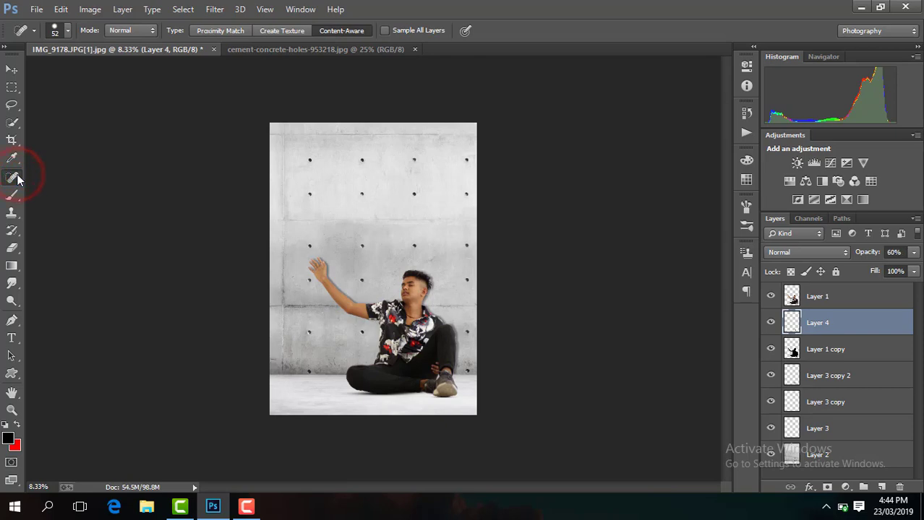
Step: Set the Spot Healing Brush to 100 px and target the concrete wall's Layer 2
key(ctrl+plus)
key(ctrl+plus)
key(ctrl+plus)
key(ctrl+plus)
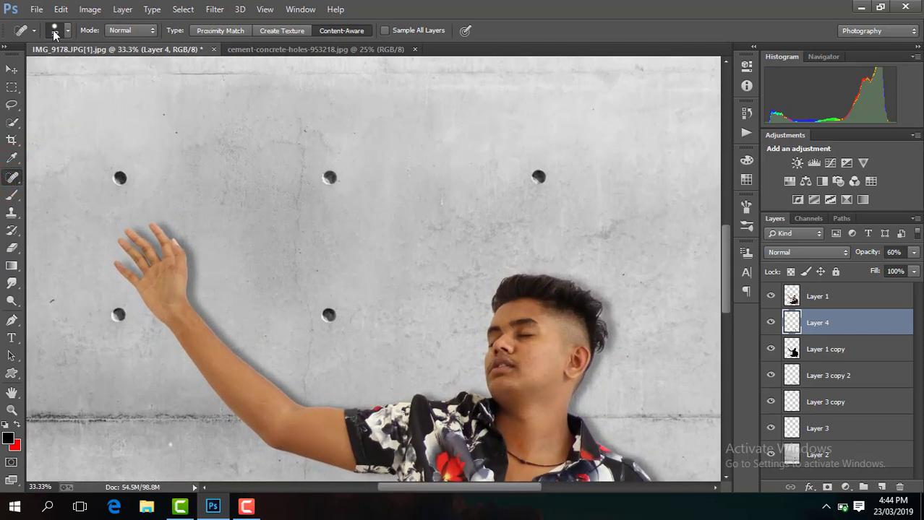
click(55, 32)
click(85, 70)
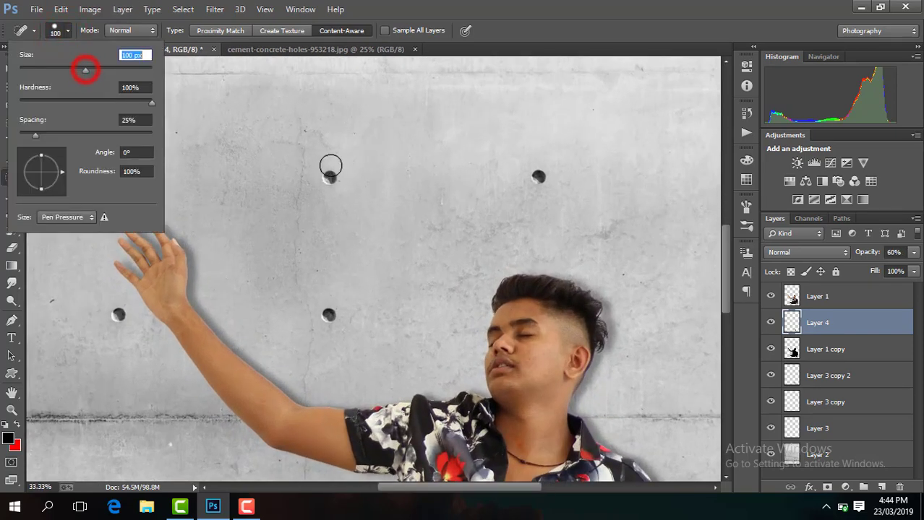
click(329, 178)
click(329, 178)
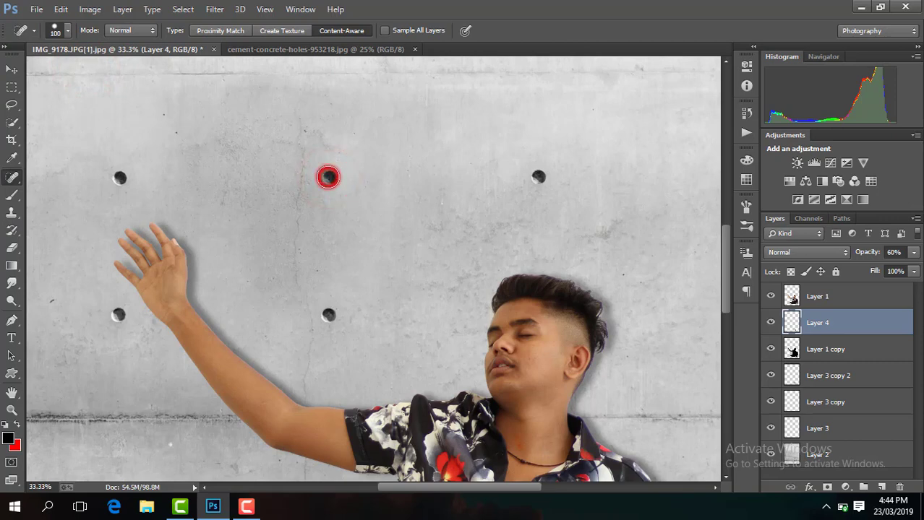
click(65, 34)
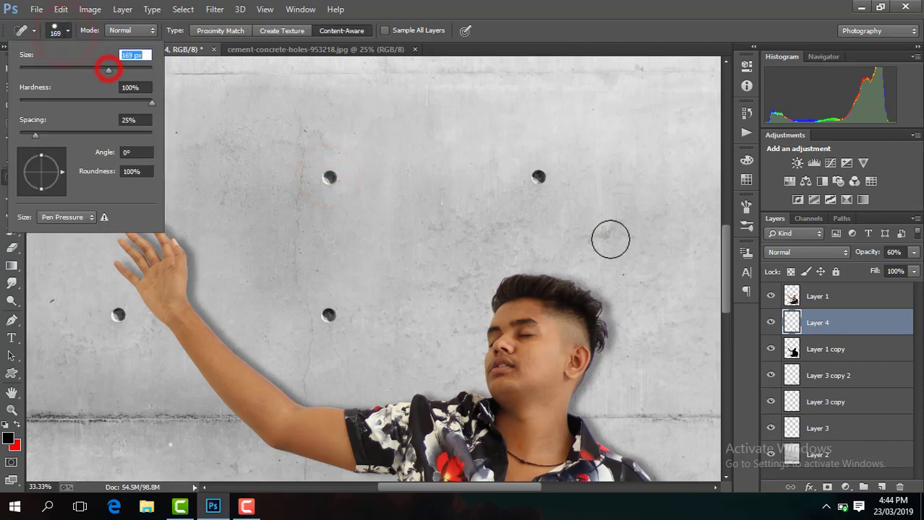
click(829, 470)
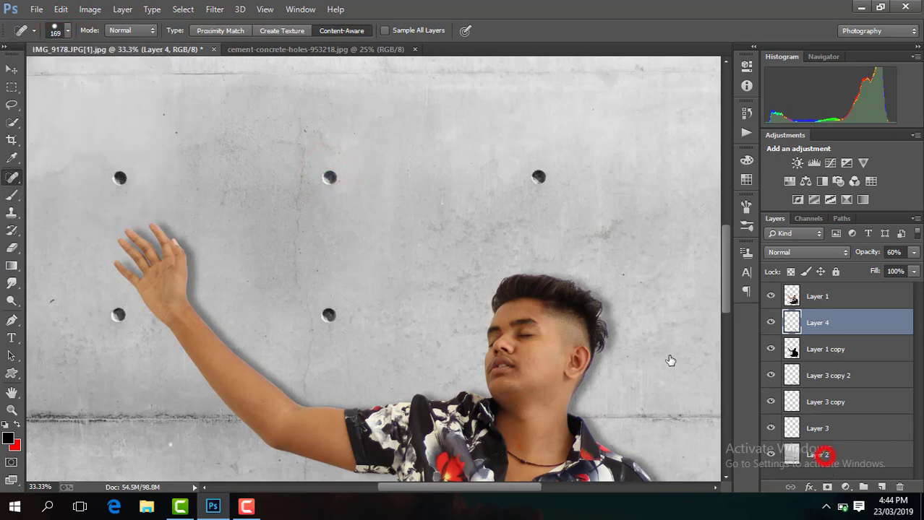
click(331, 178)
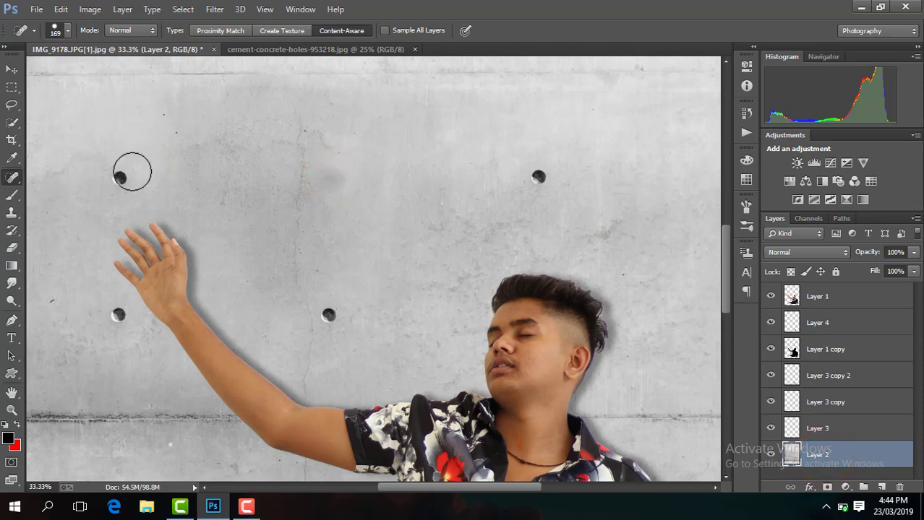
Step: Heal the top-middle, upper-left and upper-right wall holes, finishing with a 126 px brush
click(122, 177)
click(537, 180)
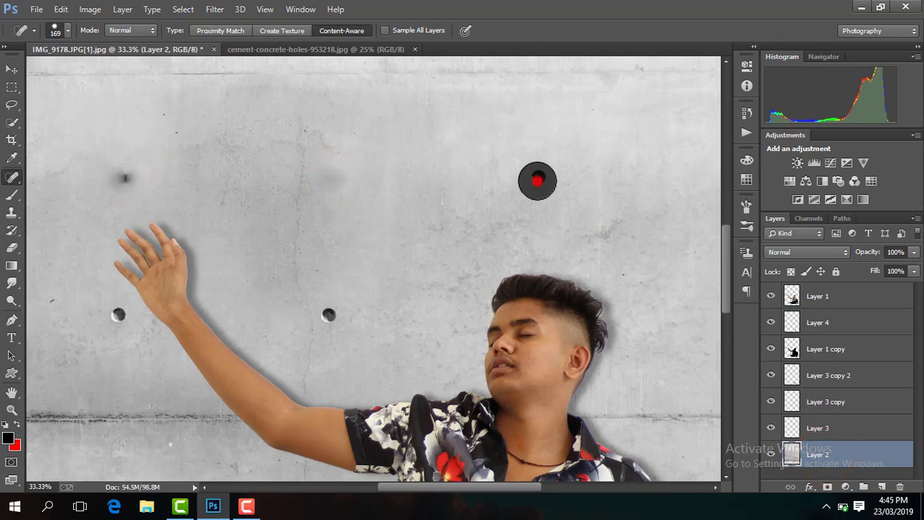
click(123, 177)
click(540, 179)
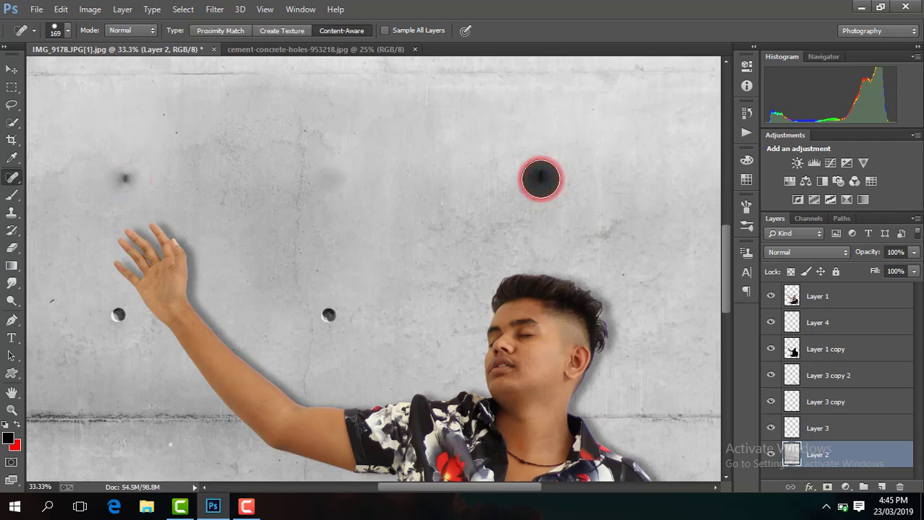
click(541, 178)
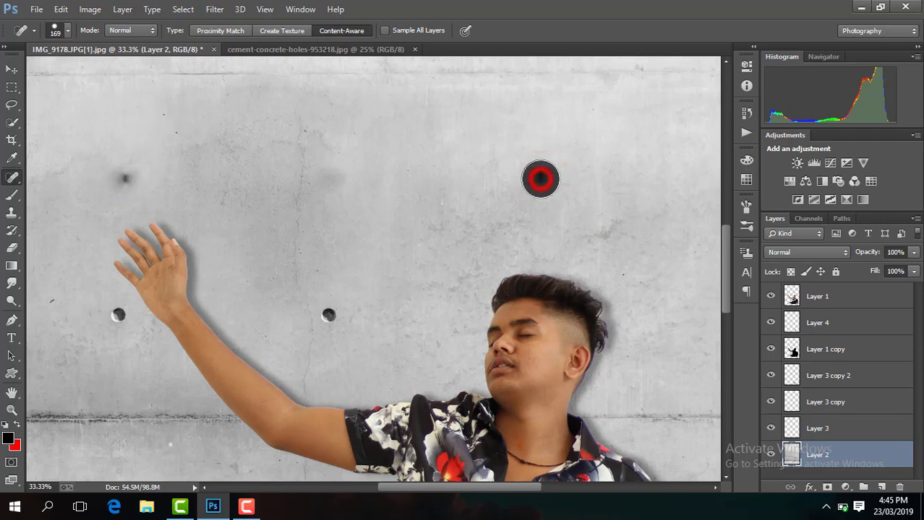
click(64, 35)
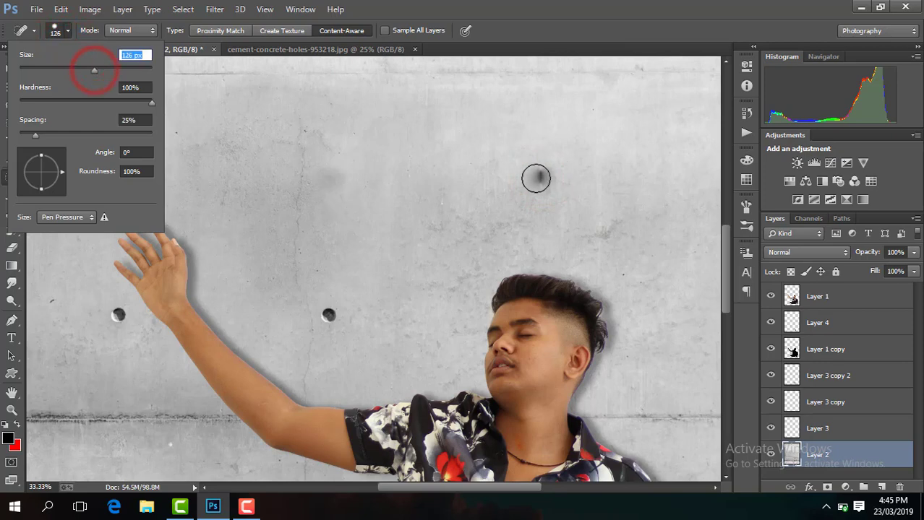
click(541, 177)
click(541, 177)
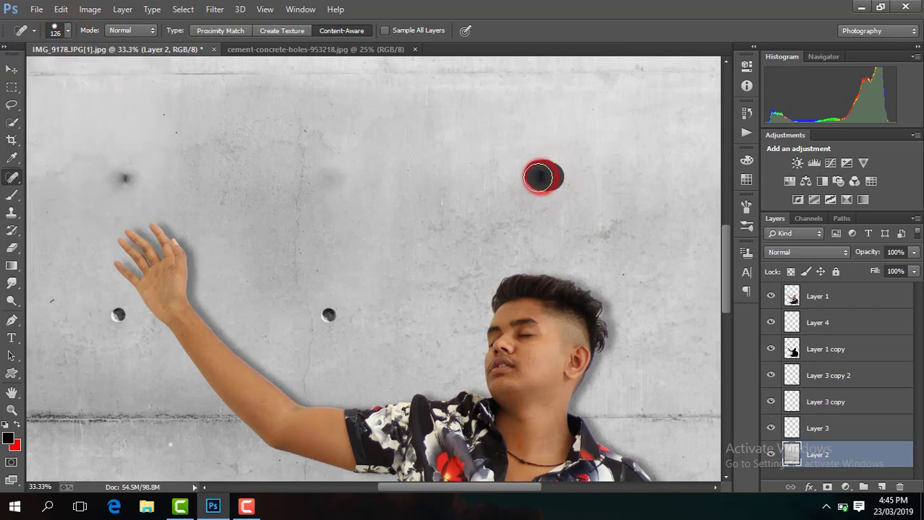
key(ctrl+minus)
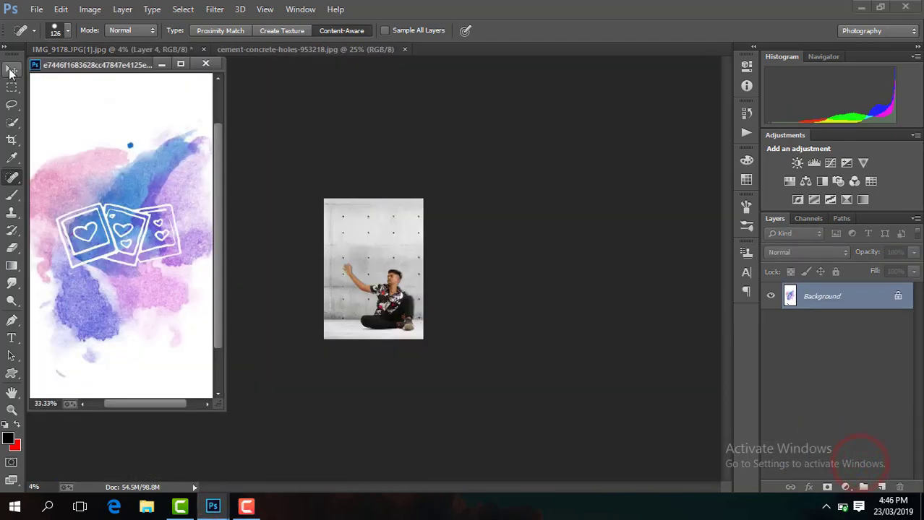
Step: Drag the watercolour heart template into the photo and enlarge it over most of the image
click(12, 68)
drag(132, 185, 220, 46)
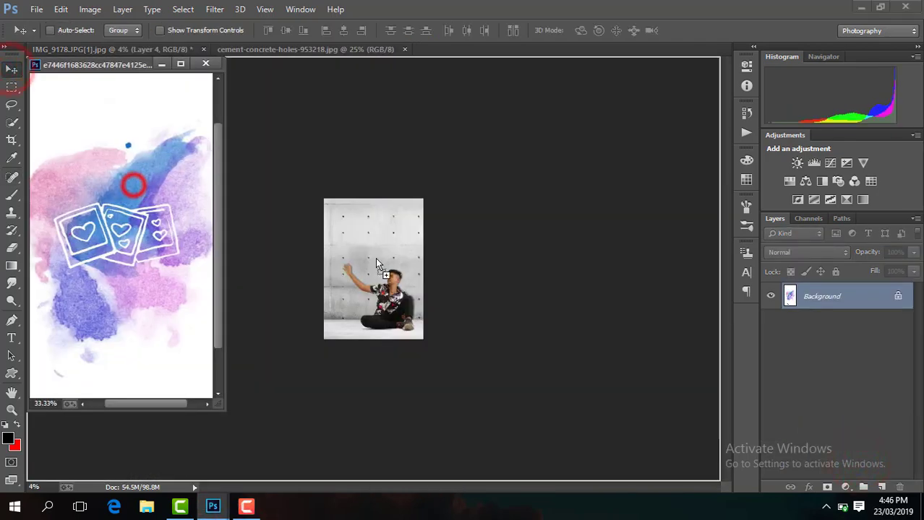
click(208, 64)
key(ctrl+plus)
key(ctrl+plus)
key(ctrl+plus)
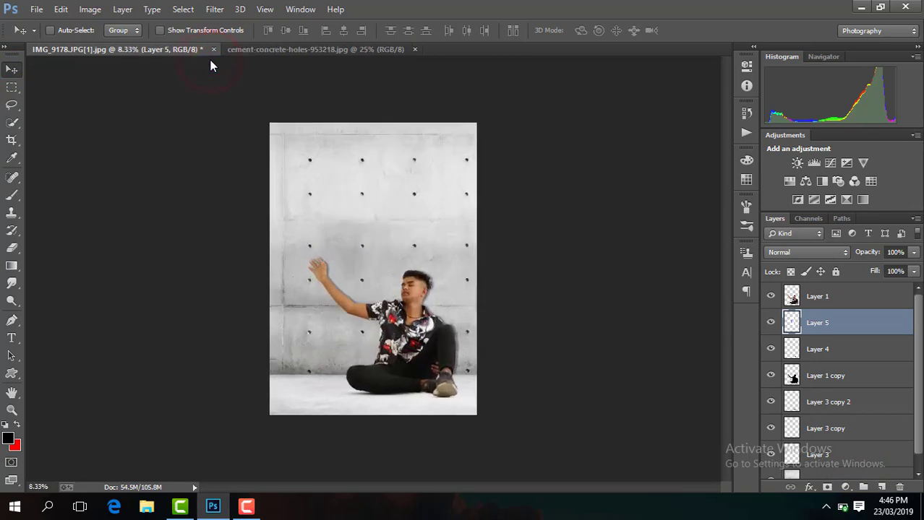
key(ctrl+plus)
key(ctrl+minus)
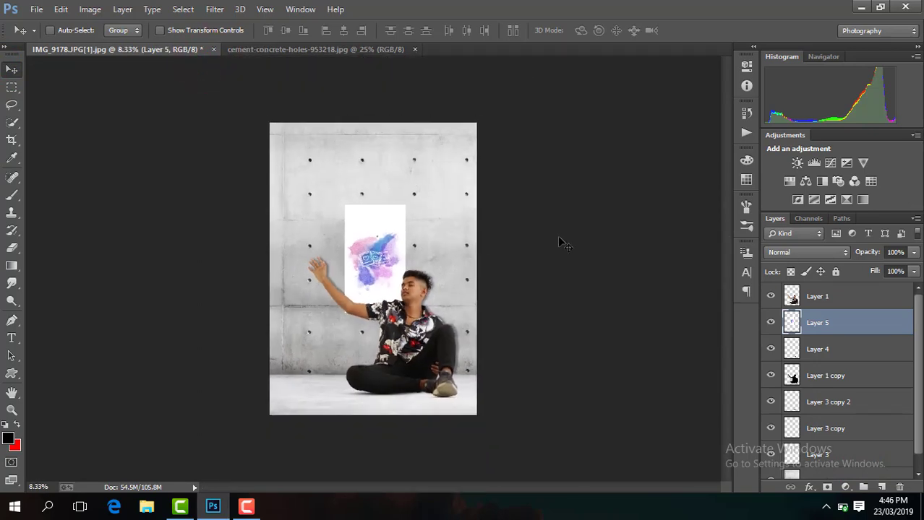
click(222, 30)
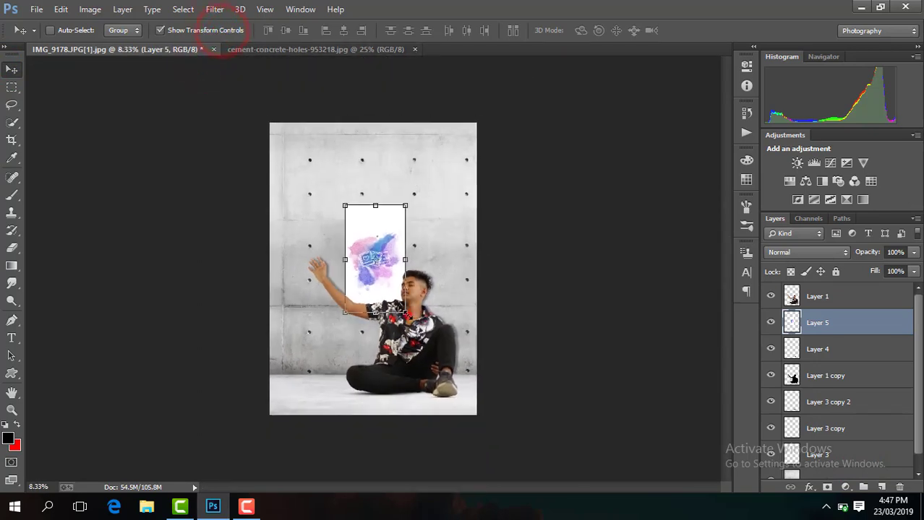
click(404, 312)
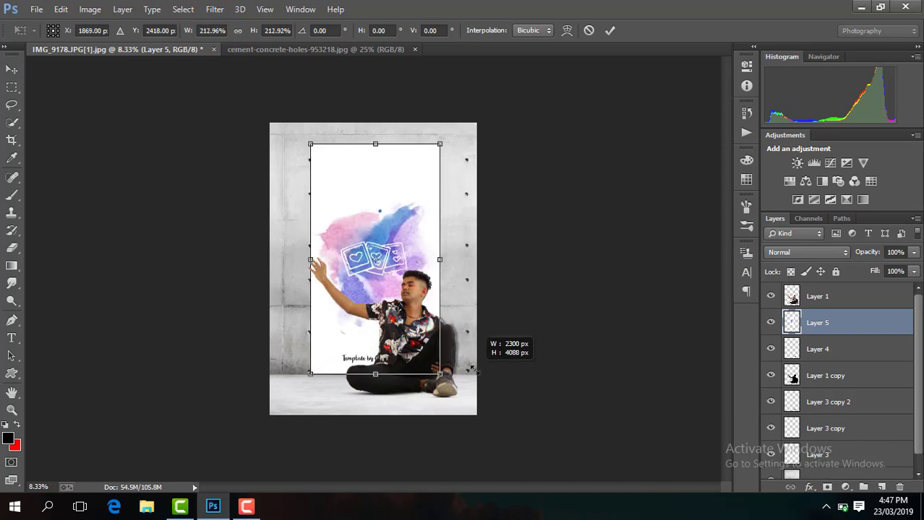
drag(466, 363, 470, 333)
key(Return)
Step: Compare Multiply, Screen, Overlay and Linear Light on the template, settling on Multiply
click(807, 252)
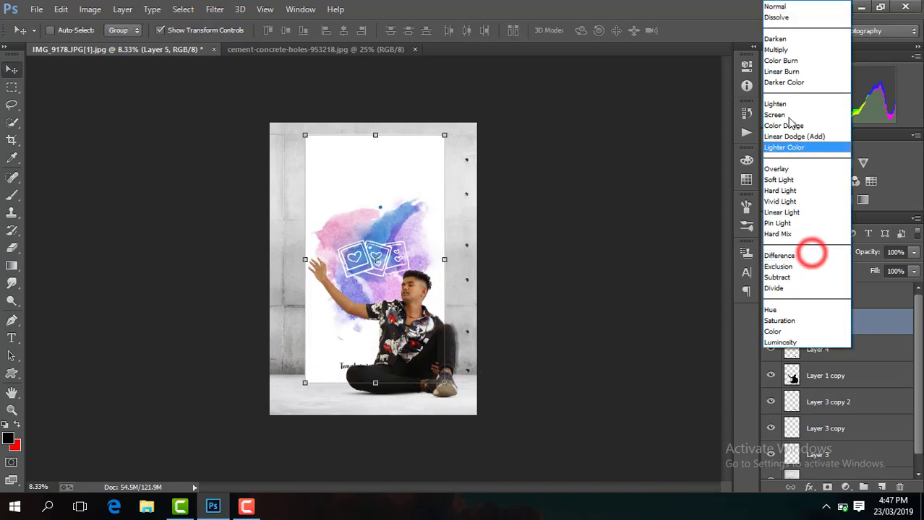
click(775, 49)
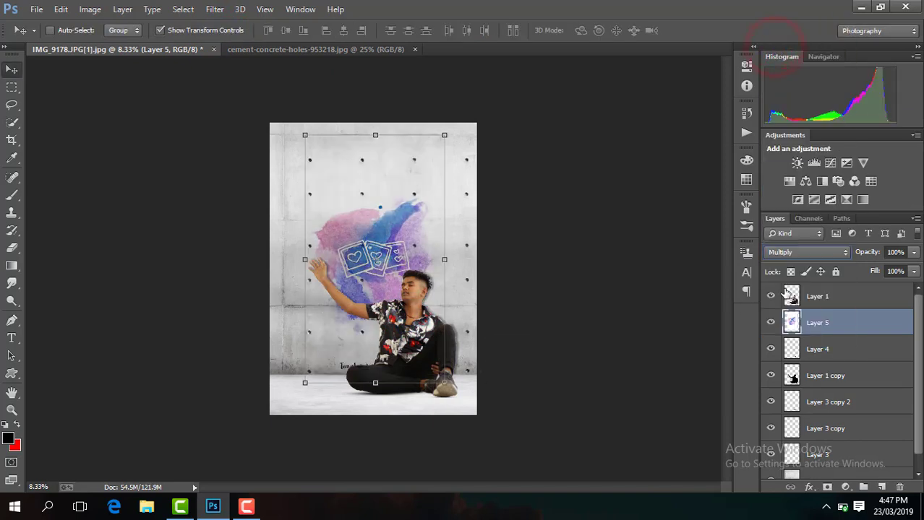
click(792, 255)
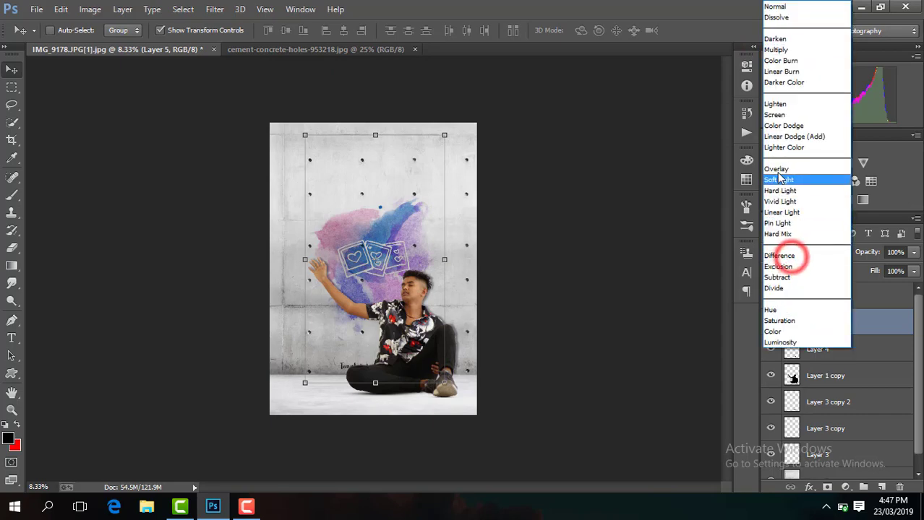
click(778, 116)
click(785, 255)
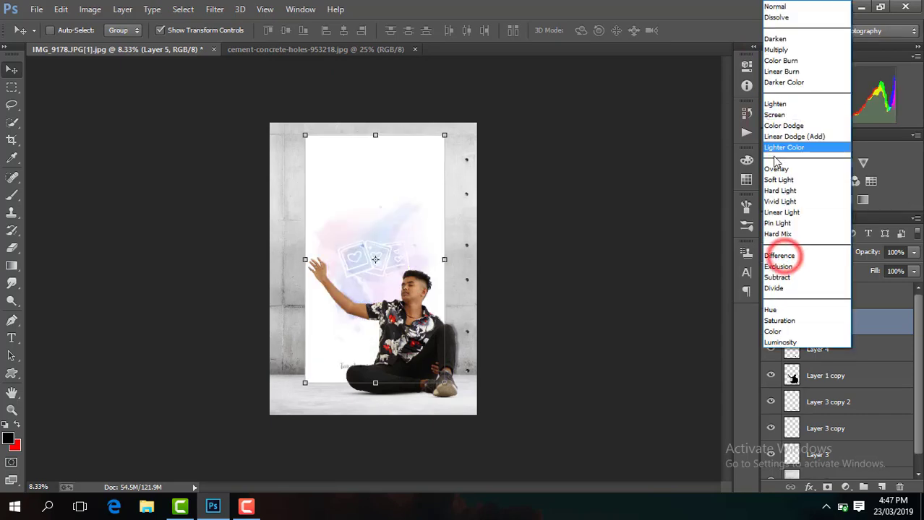
click(780, 175)
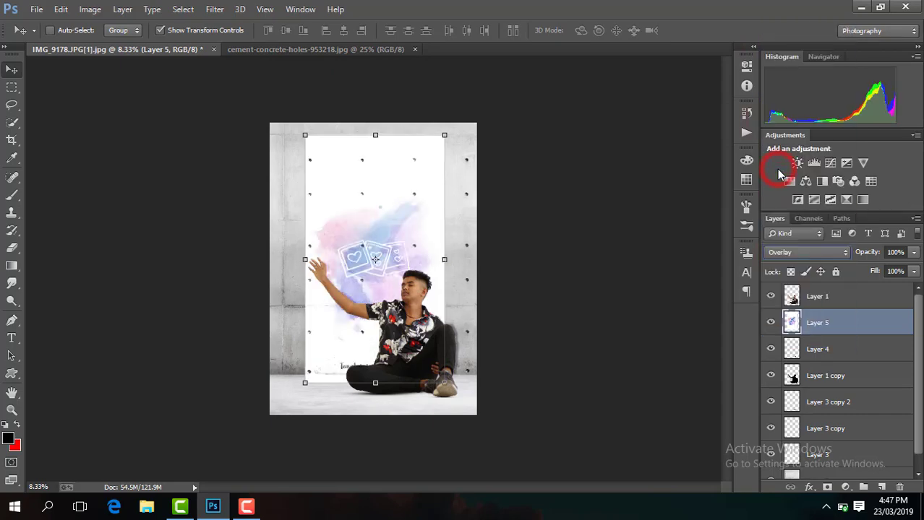
click(787, 255)
click(786, 211)
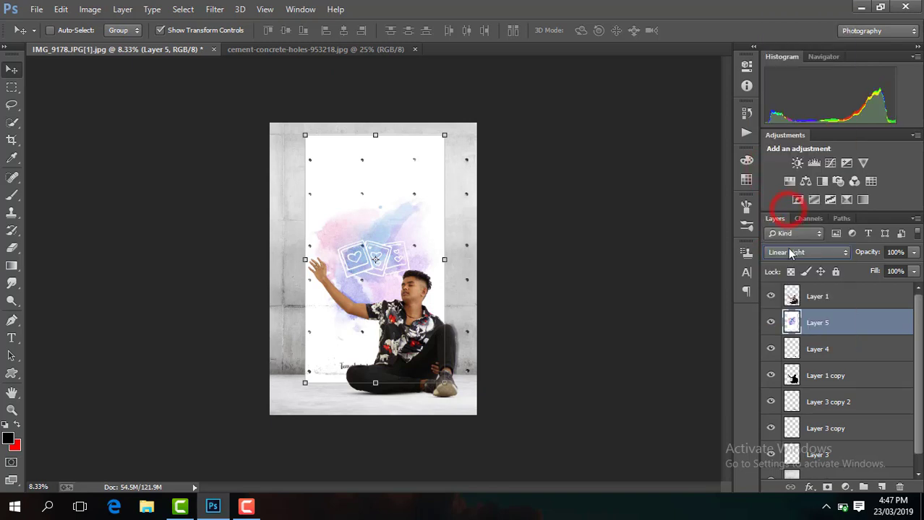
click(791, 253)
click(784, 47)
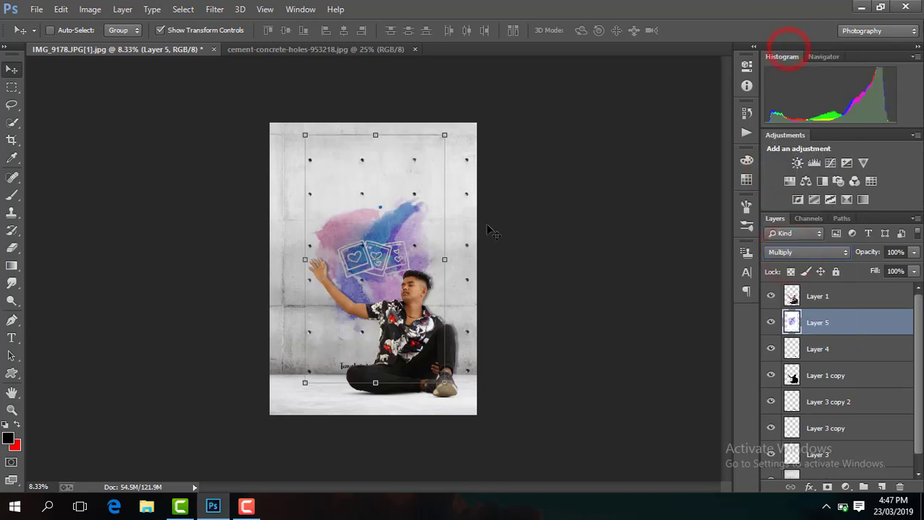
Step: Scale the template to about 134% past the canvas edges and try restacking it above Layer 1
drag(444, 383, 484, 419)
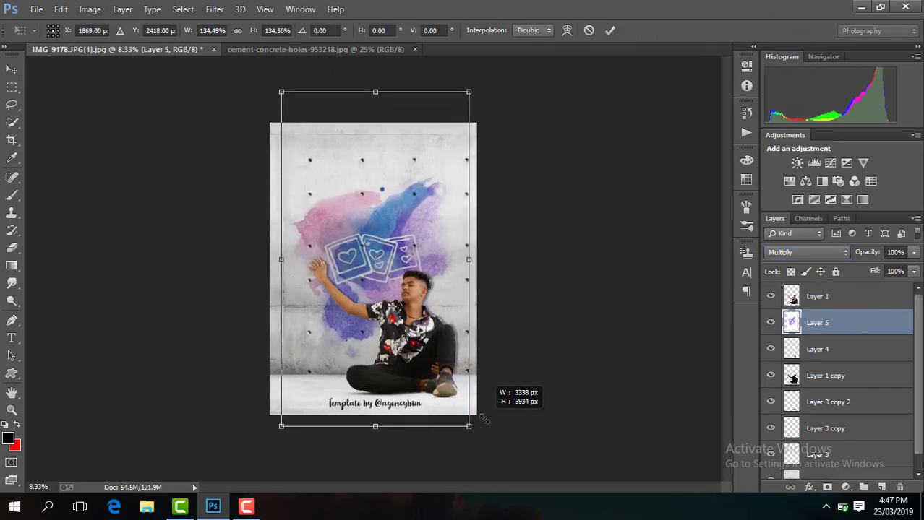
key(Return)
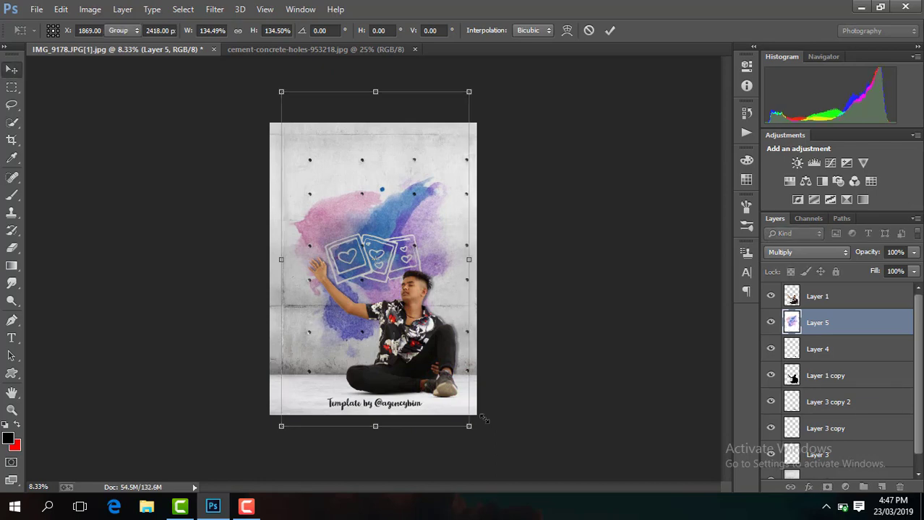
key(ctrl+plus)
key(ctrl+plus)
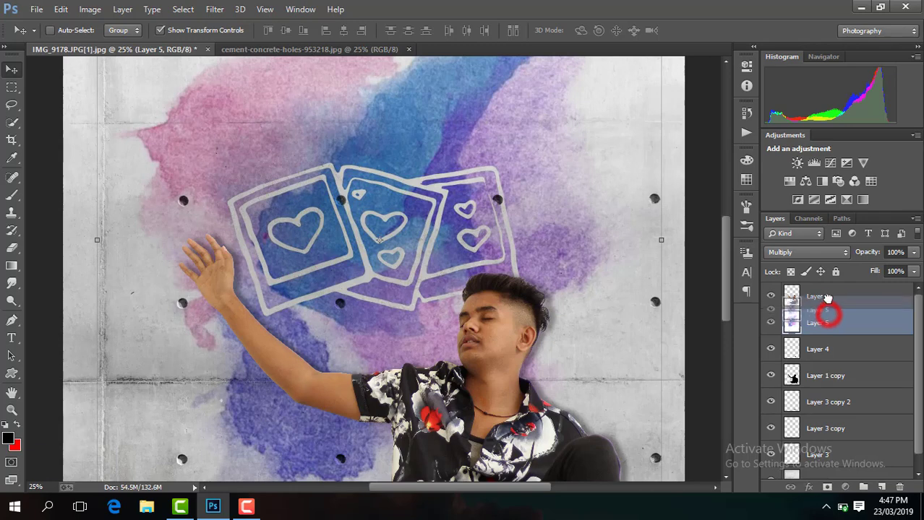
mouse_move(829, 320)
mouse_down()
mouse_move(828, 298)
mouse_move(828, 318)
mouse_up()
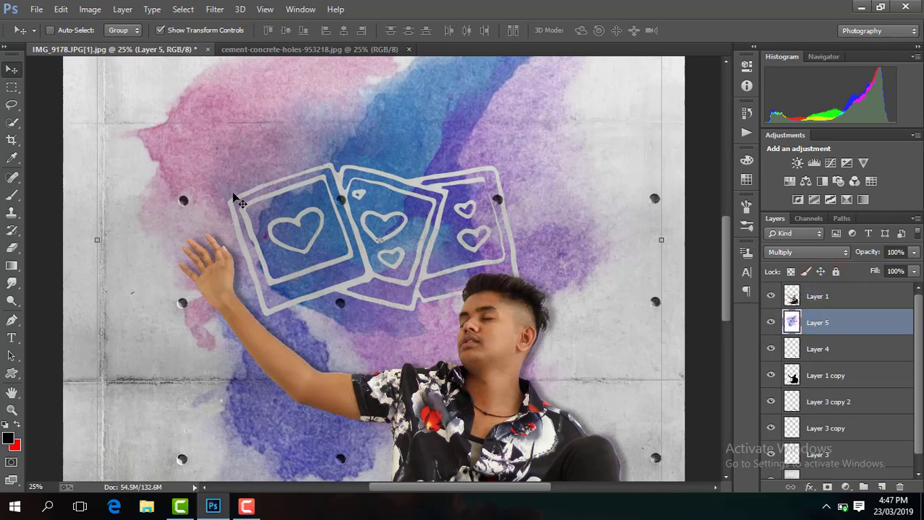
drag(724, 246, 734, 329)
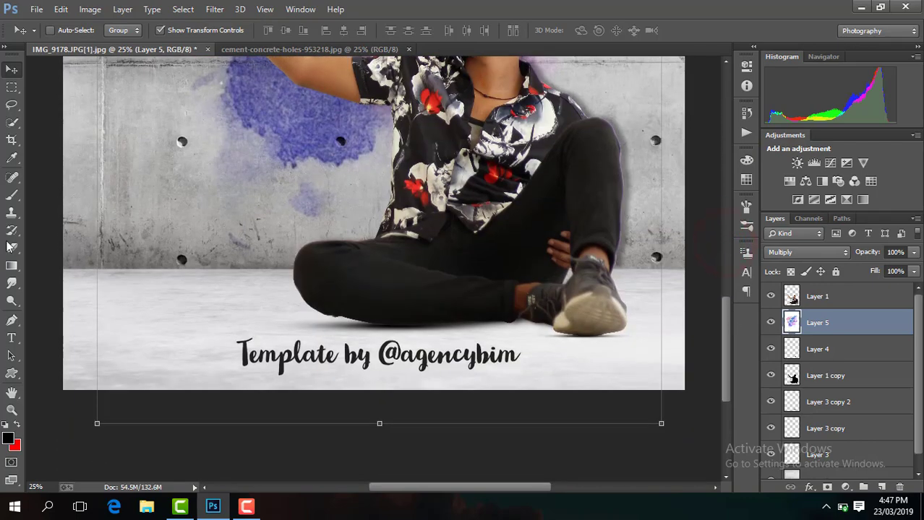
Step: Erase the template's credit caption from the floor with a 149 px eraser
click(12, 248)
click(61, 28)
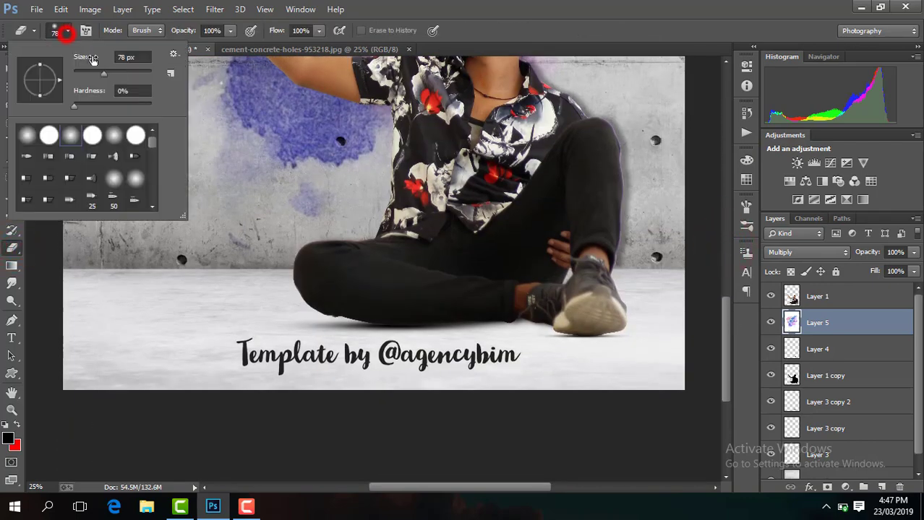
click(123, 73)
click(522, 358)
drag(491, 355, 304, 359)
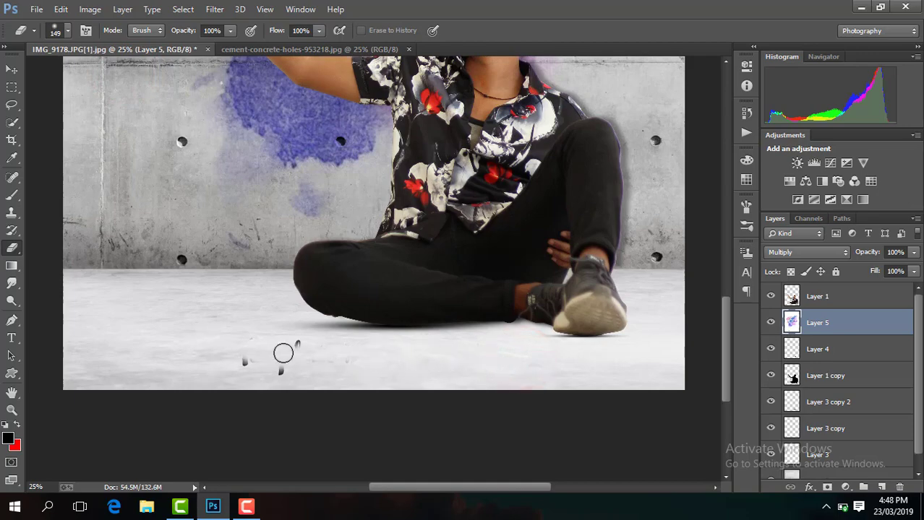
key(ctrl+minus)
key(ctrl+minus)
key(ctrl+minus)
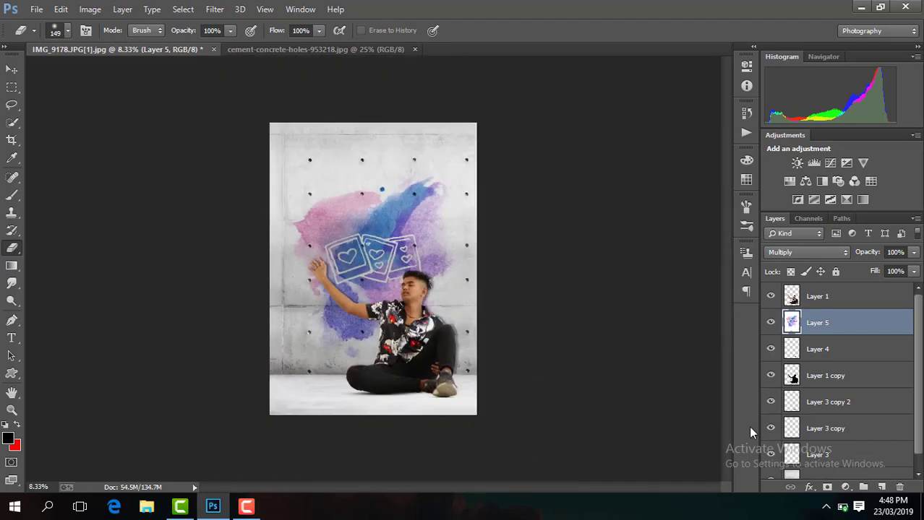
Step: Drag Layer 5's watercolour splash a few pixels down, then check the composition
click(12, 70)
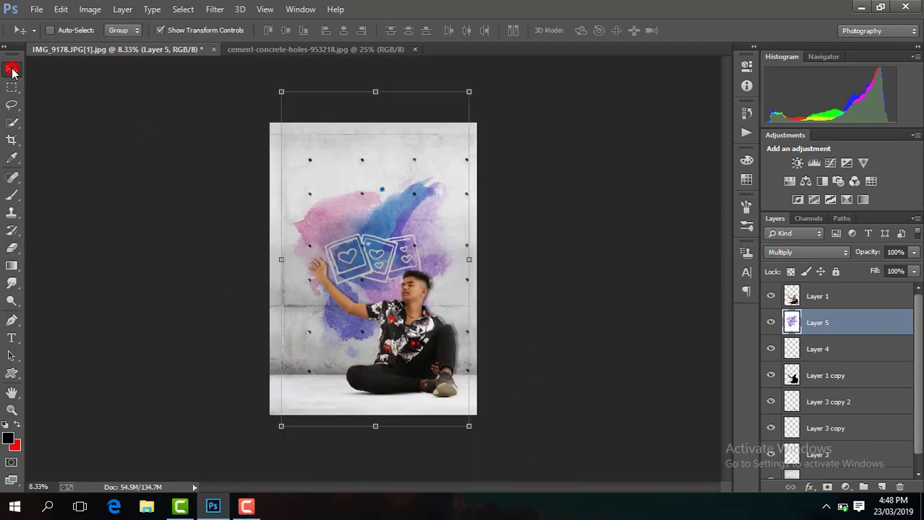
mouse_move(430, 271)
mouse_down()
mouse_move(425, 260)
mouse_move(426, 281)
mouse_up()
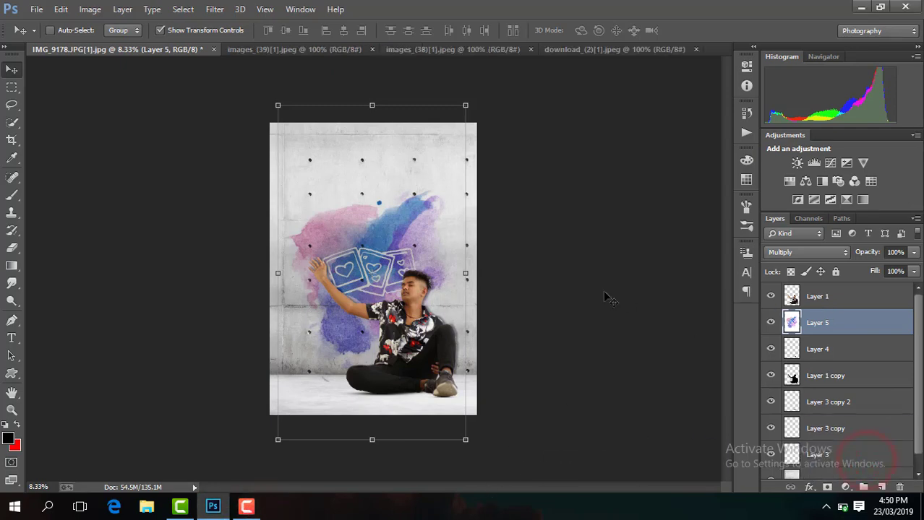
key(ctrl+plus)
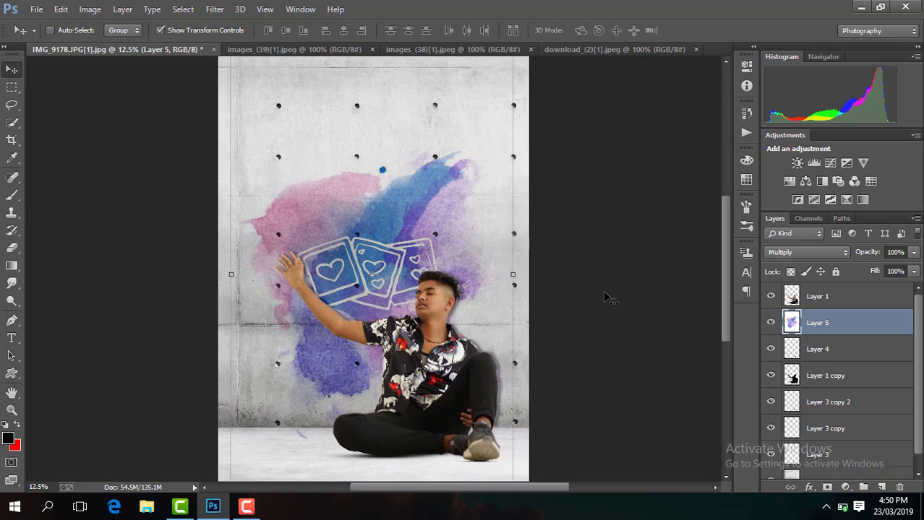
key(ctrl+minus)
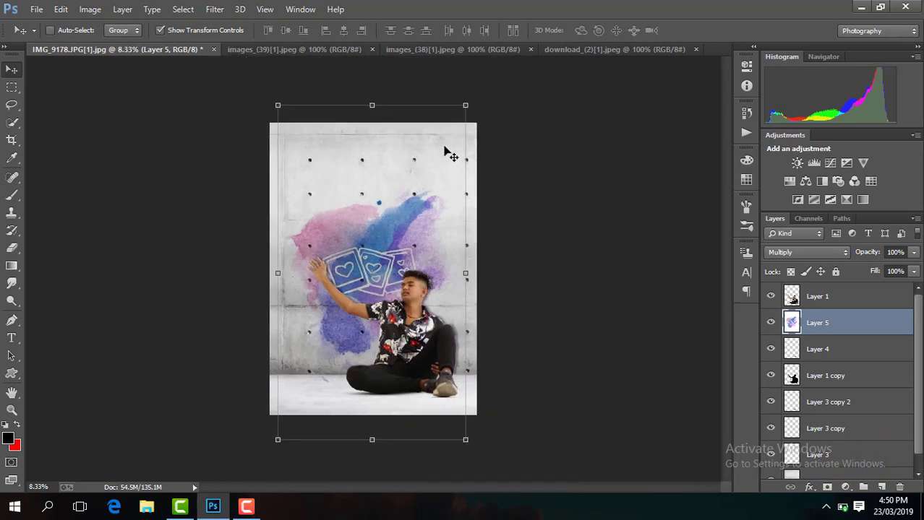
Step: Add a new layer above Layer 1 and drag a bottom-up gradient to darken the floor
click(837, 294)
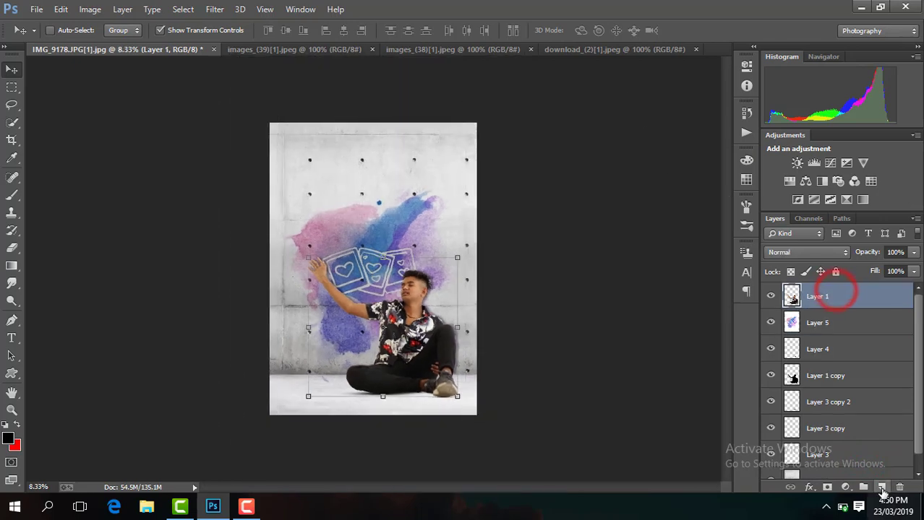
click(882, 487)
click(21, 268)
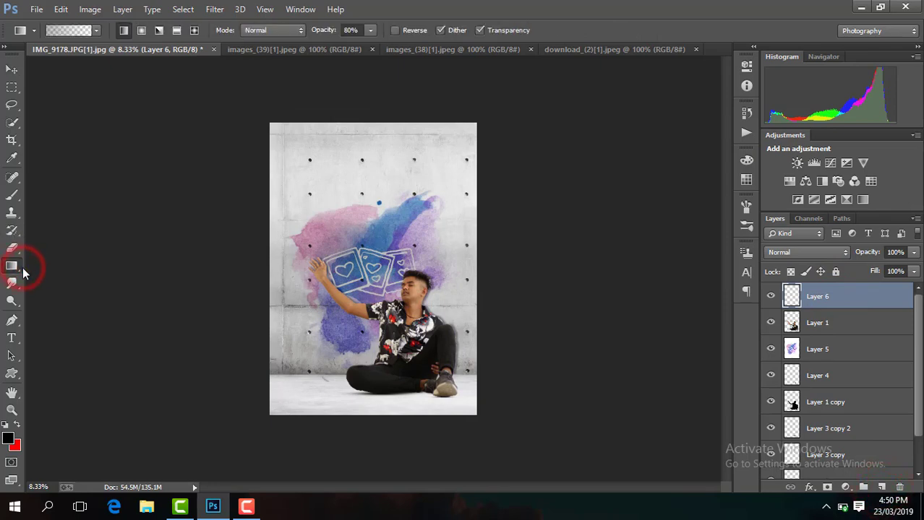
key(ctrl+plus)
key(ctrl+plus)
scroll(724, 273, down, 5)
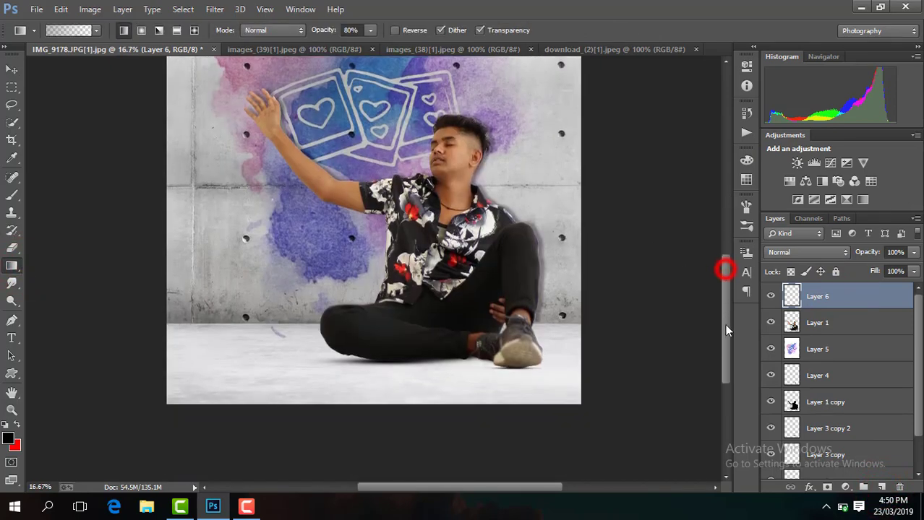
key(ctrl+plus)
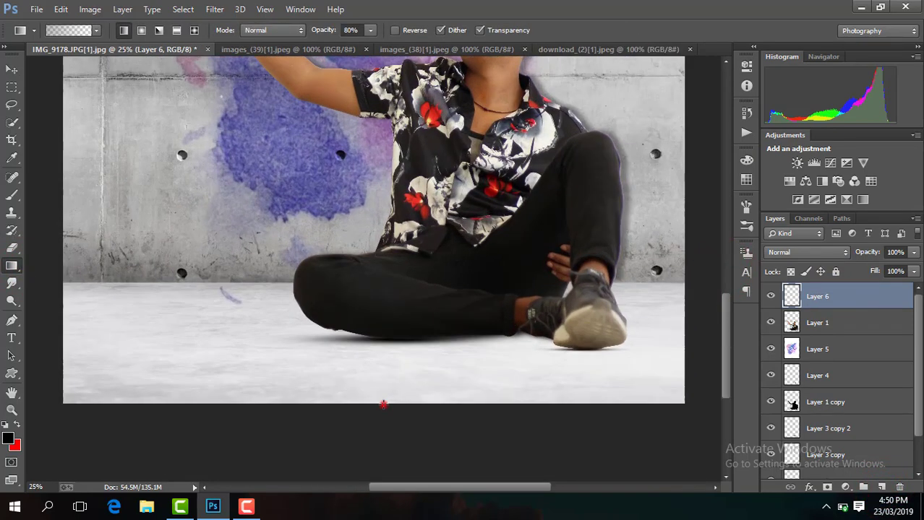
drag(383, 405, 384, 197)
key(ctrl+minus)
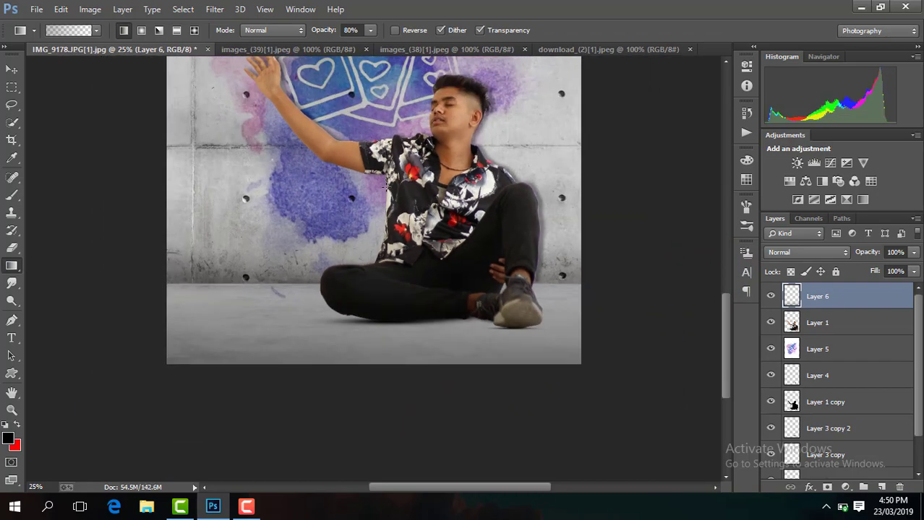
key(ctrl+minus)
key(ctrl+minus)
key(ctrl+minus)
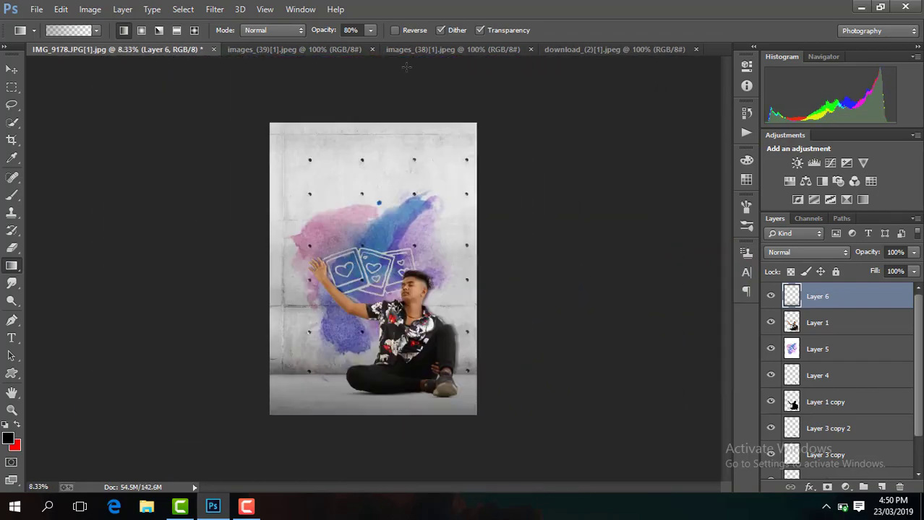
click(325, 49)
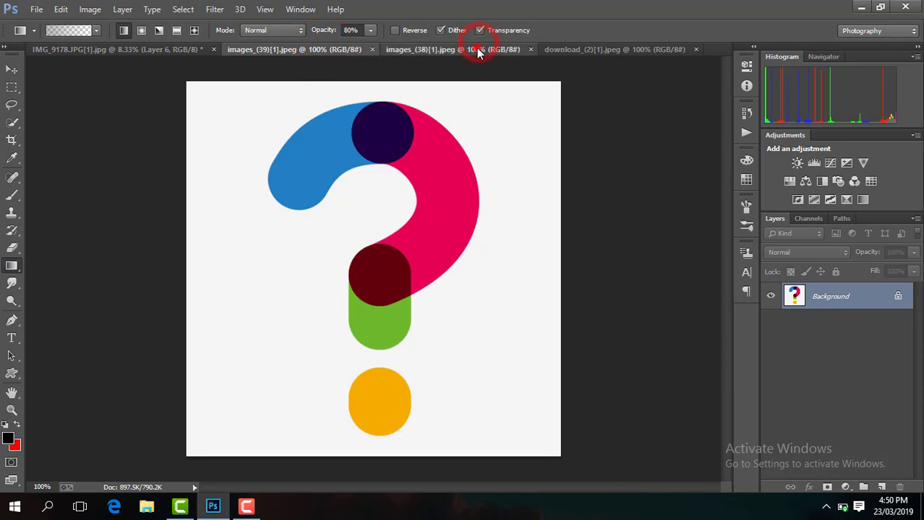
Step: Bring the gradient camera icon into the photo as Layer 7, blended with Multiply
click(477, 49)
click(566, 50)
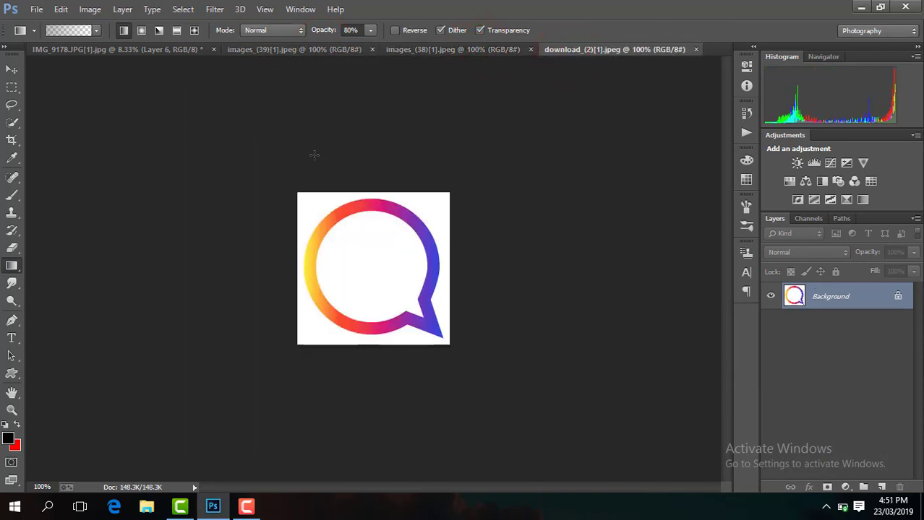
click(432, 50)
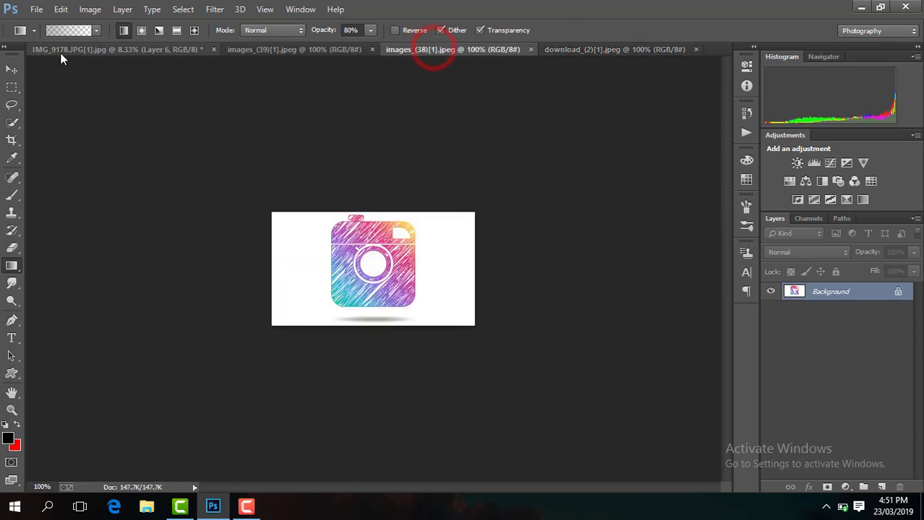
click(11, 70)
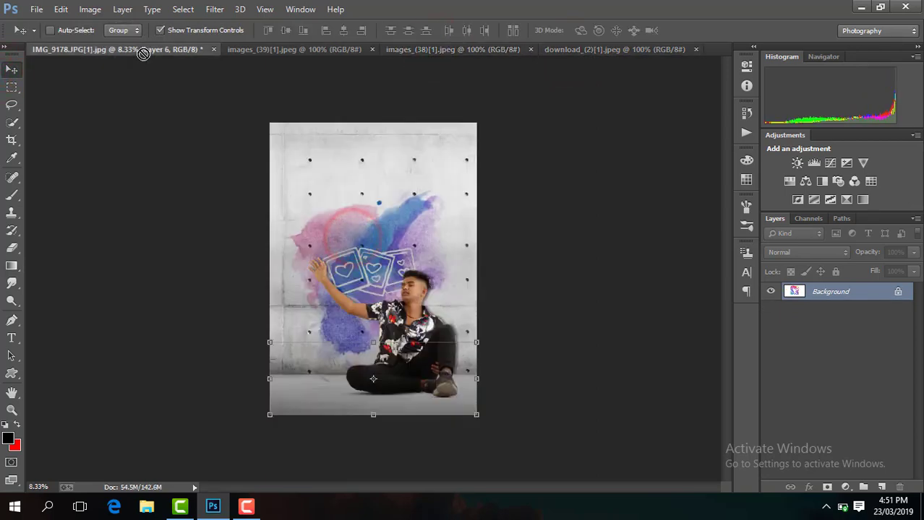
mouse_move(355, 244)
mouse_down()
mouse_move(324, 173)
mouse_move(376, 206)
mouse_up()
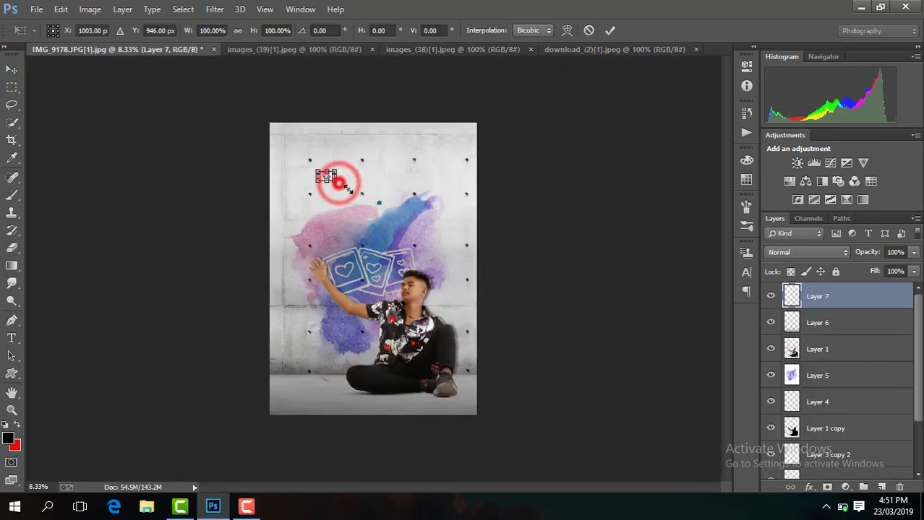
key(Return)
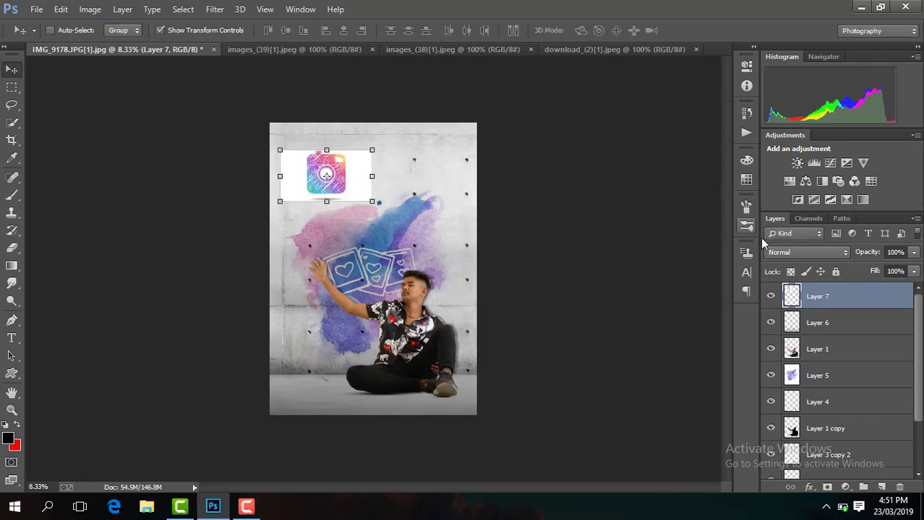
click(786, 252)
click(788, 50)
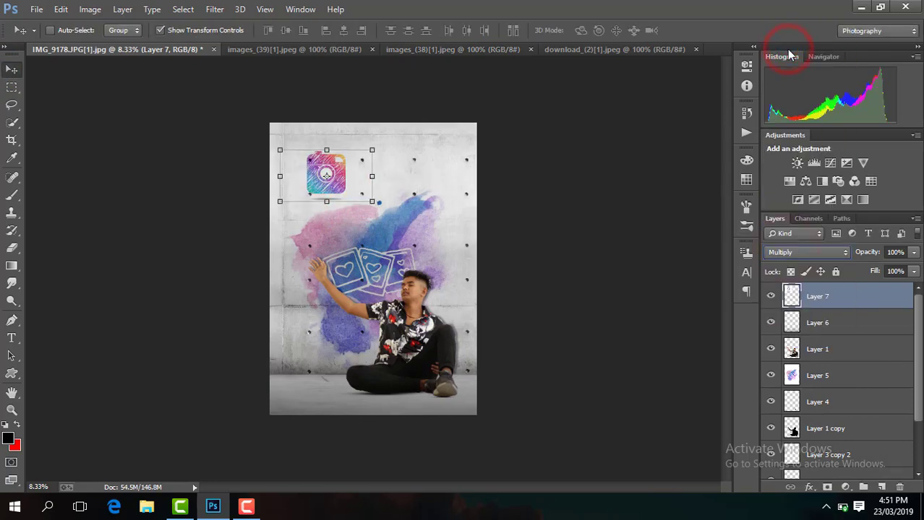
click(236, 30)
Step: Erase the grey shadow beneath the camera icon
key(ctrl+plus)
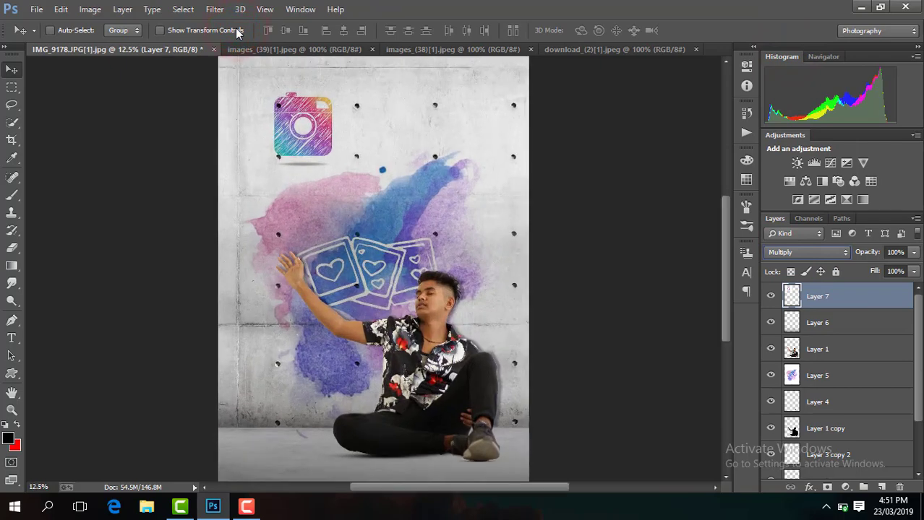
click(12, 248)
key(ctrl+plus)
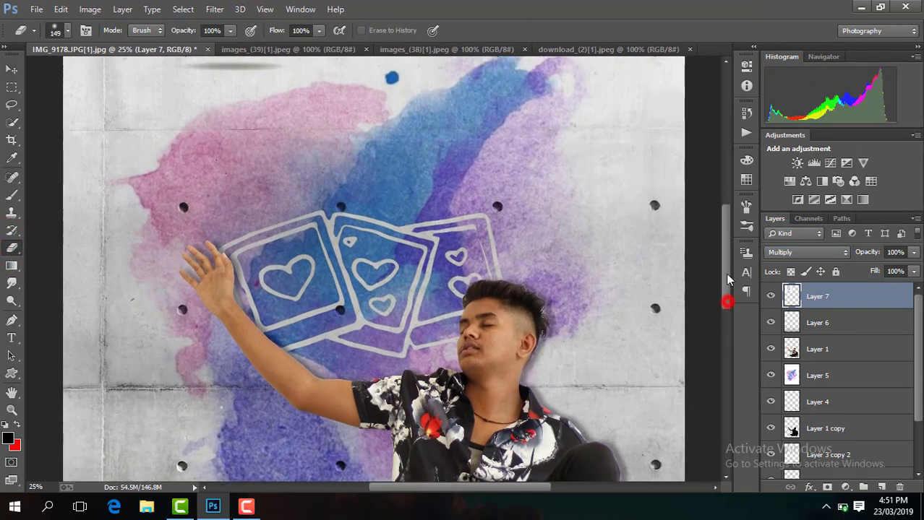
scroll(725, 272, up, 5)
drag(295, 327, 187, 321)
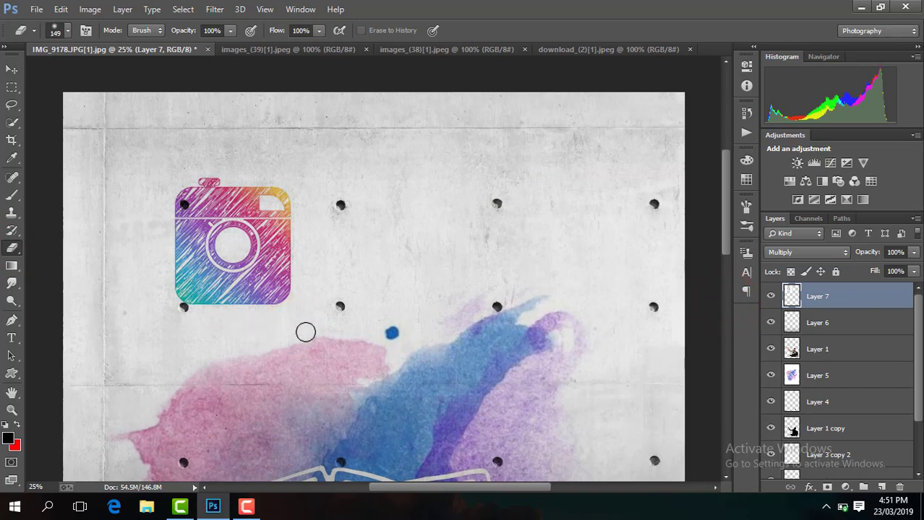
key(ctrl+minus)
key(ctrl+minus)
key(ctrl+minus)
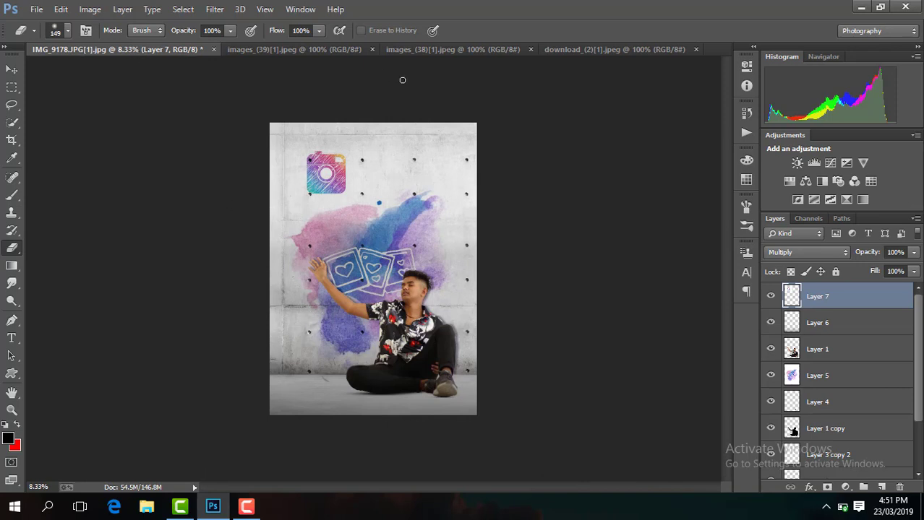
click(11, 72)
Step: Scale the camera icon up, move it down-left, and stack Layer 7 below Layer 1
click(202, 29)
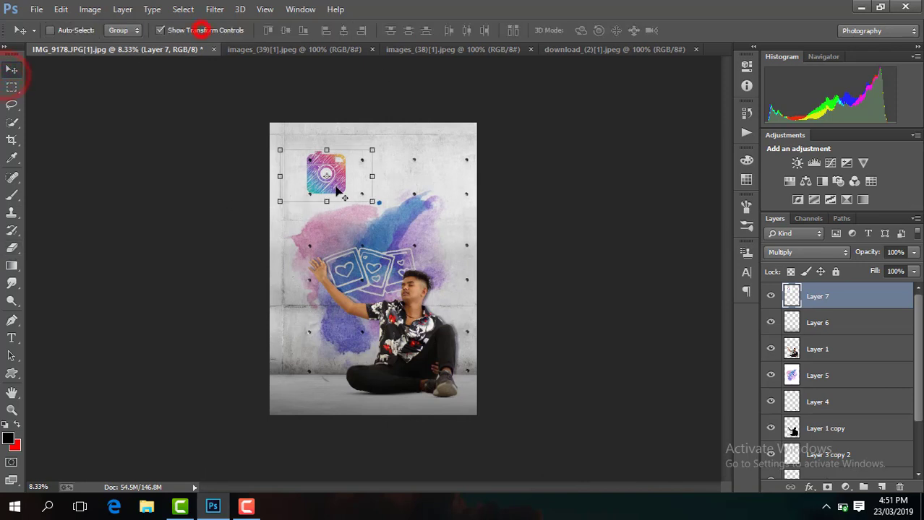
drag(373, 204, 461, 271)
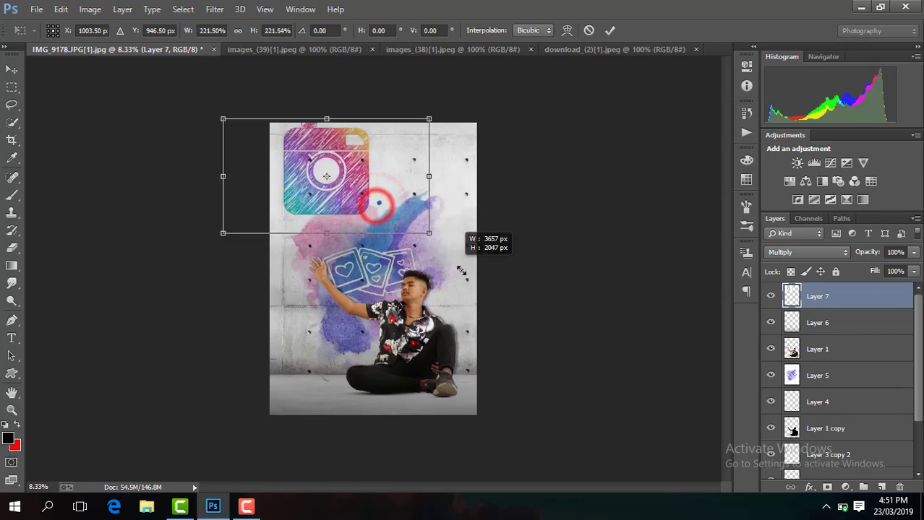
key(Return)
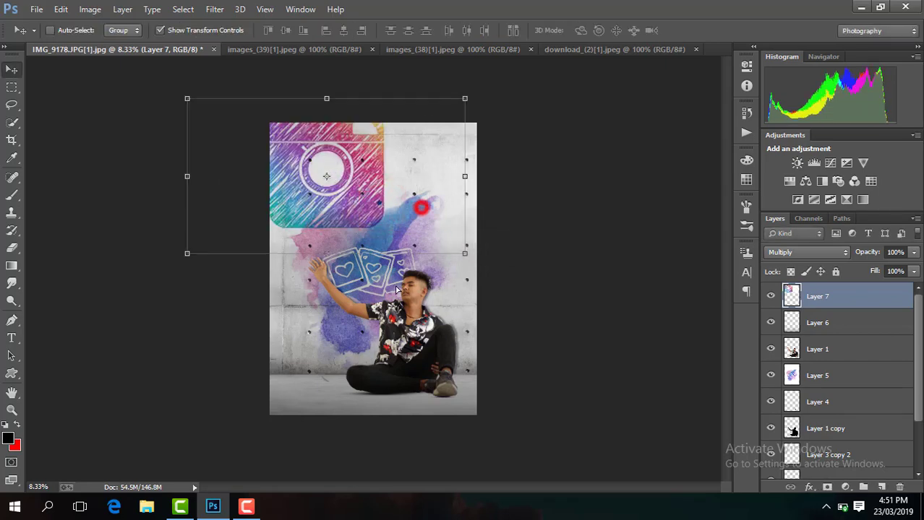
drag(420, 207, 390, 336)
drag(831, 296, 837, 358)
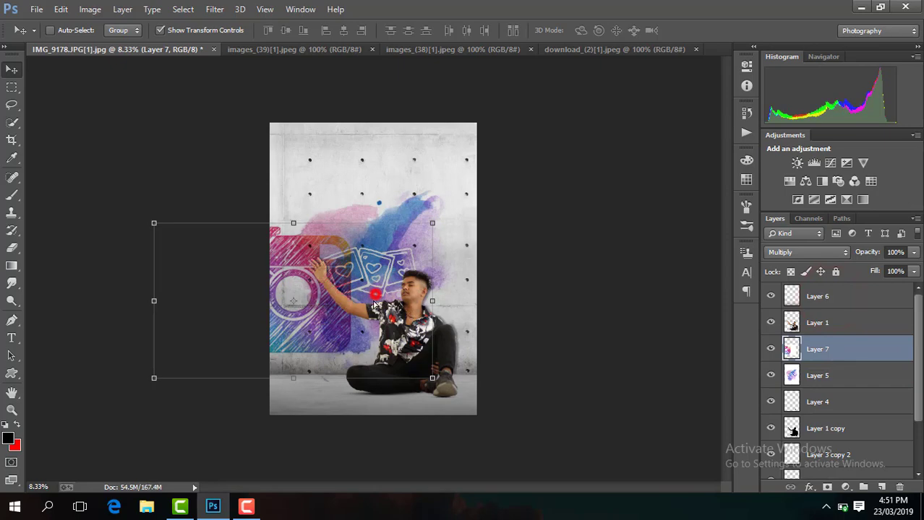
Step: Shrink the camera icon to about 33.6% and place it at the upper-left of the wall
mouse_move(375, 303)
mouse_down()
mouse_move(475, 188)
mouse_move(449, 207)
mouse_up()
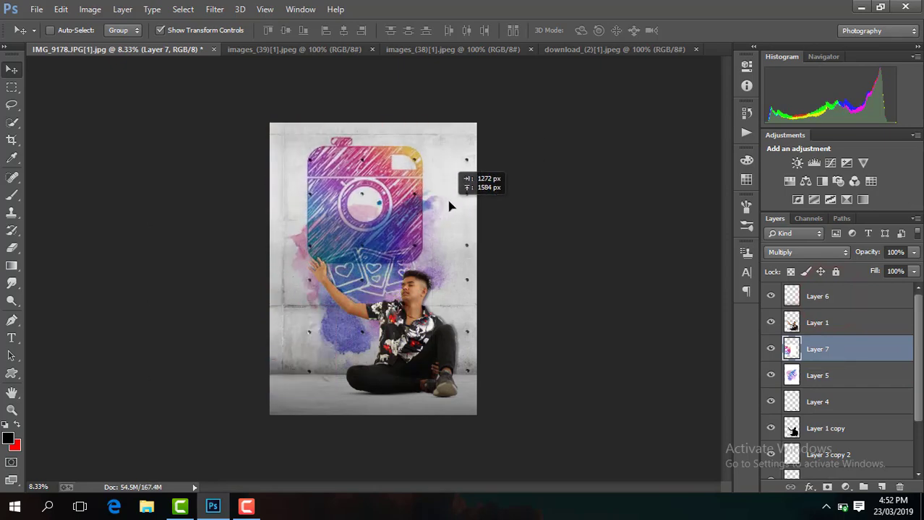
drag(449, 207, 396, 200)
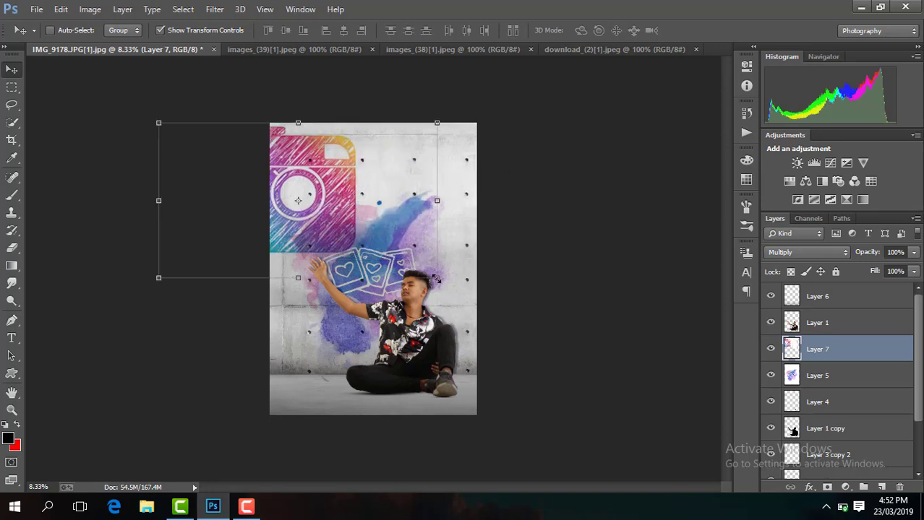
drag(437, 277, 345, 232)
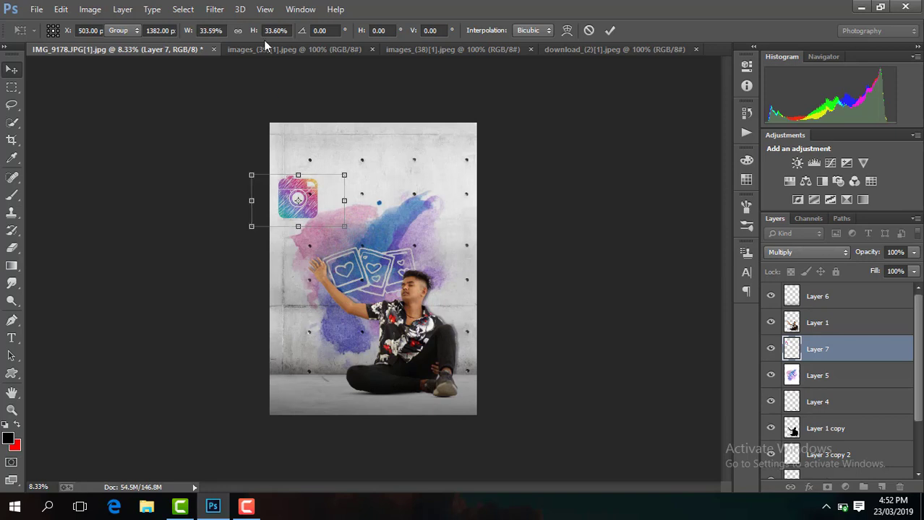
key(Return)
click(230, 29)
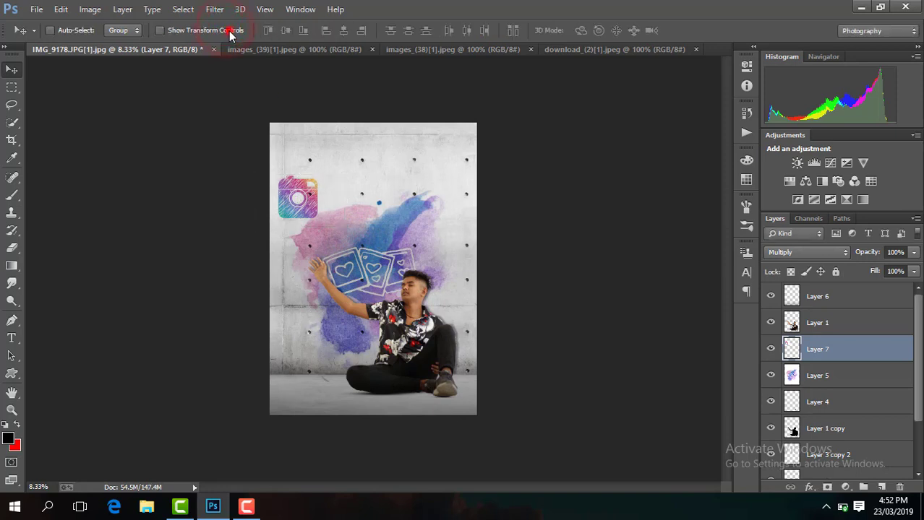
click(230, 30)
mouse_move(307, 192)
mouse_down()
mouse_move(364, 160)
mouse_move(319, 171)
mouse_up()
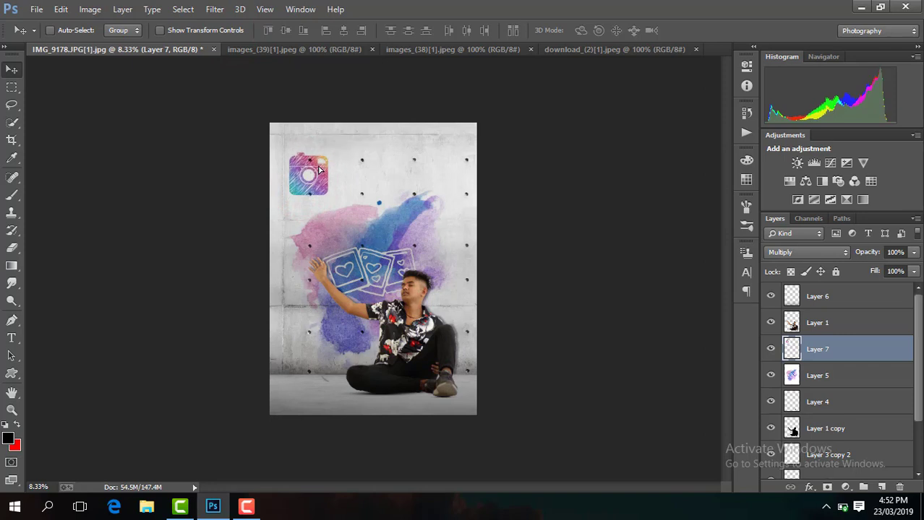
Step: Copy the download_(2) speech-bubble image into the poster as Layer 8 and start scaling it up
click(570, 50)
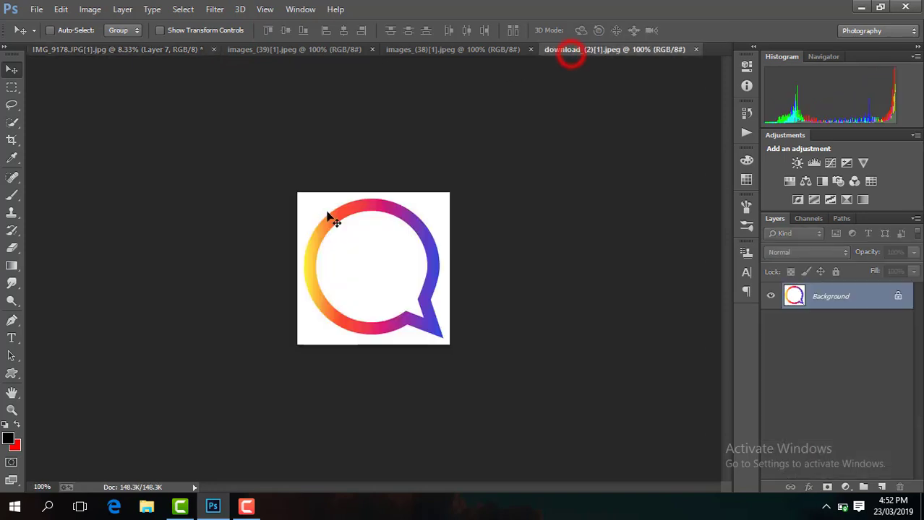
mouse_move(350, 249)
mouse_down()
mouse_move(201, 108)
mouse_move(312, 220)
mouse_up()
click(456, 201)
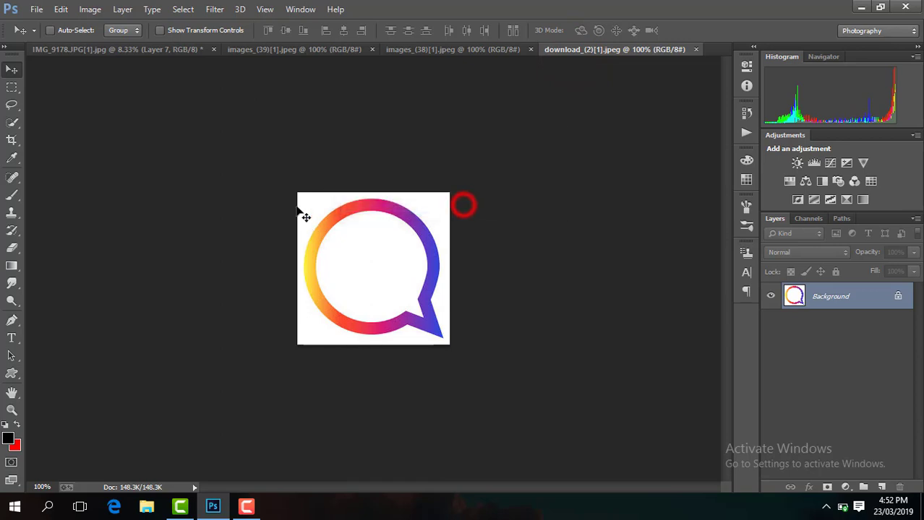
click(163, 49)
drag(347, 193, 406, 236)
key(ctrl+t)
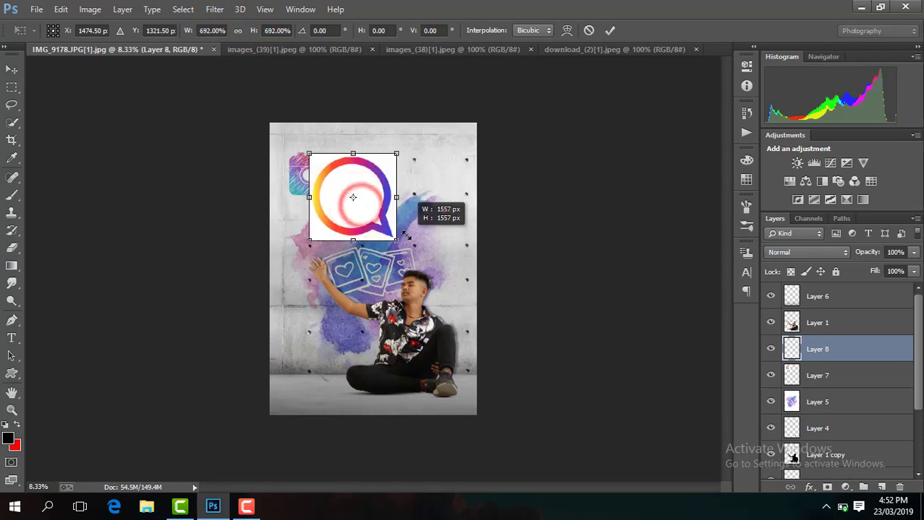
Step: Set the speech bubble layer to Multiply and shrink it to about 52%
key(Return)
click(784, 253)
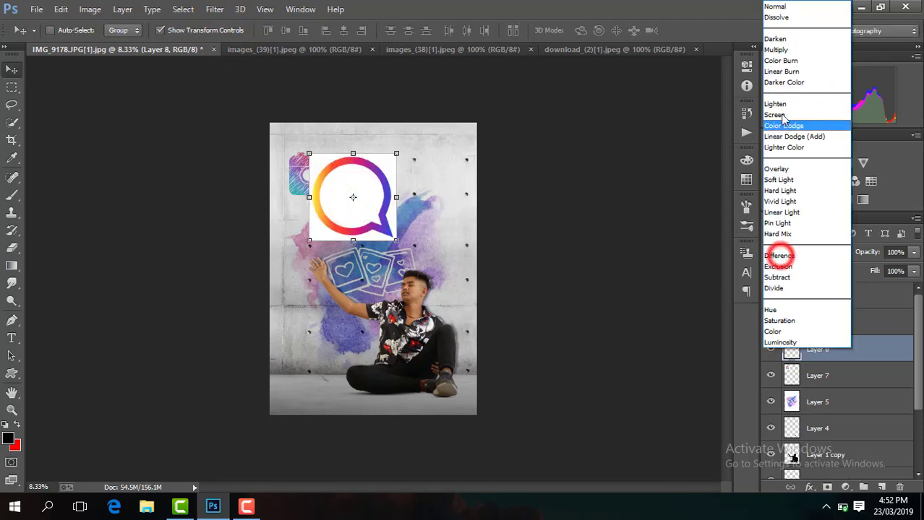
click(773, 44)
key(ctrl+t)
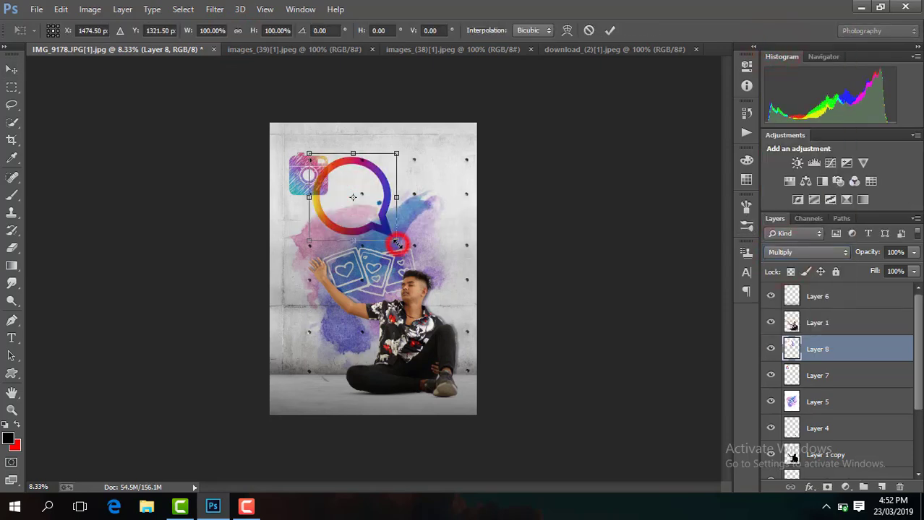
drag(396, 241, 374, 221)
key(Return)
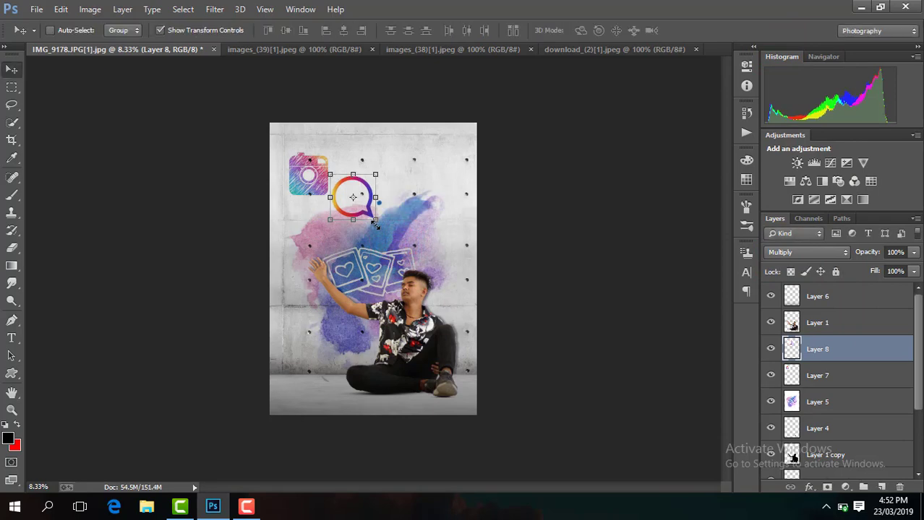
Step: Move the speech bubble onto the top-left camera icon
key(ctrl+plus)
drag(724, 253, 723, 206)
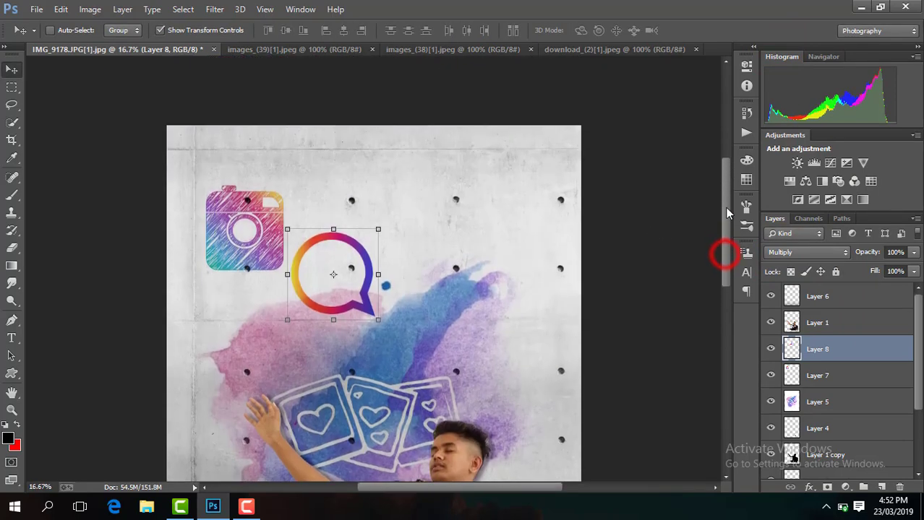
drag(354, 253, 260, 191)
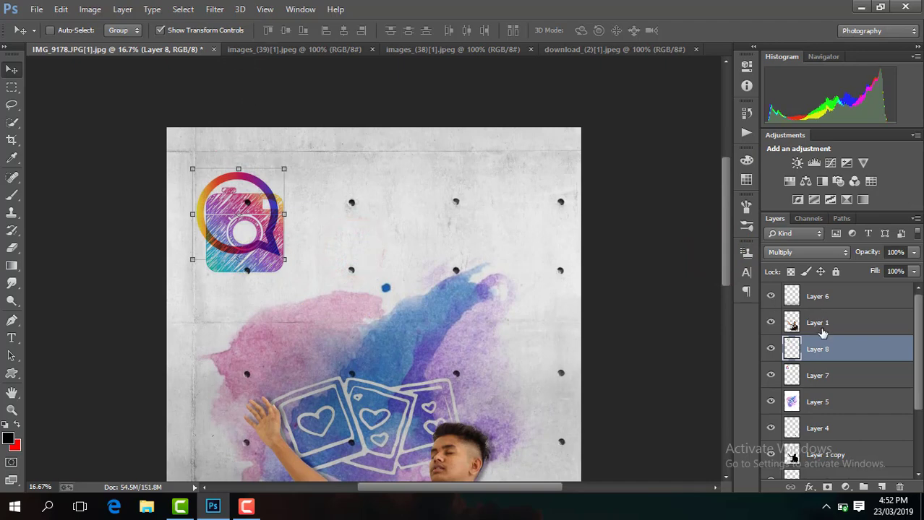
Step: Select Layer 7 and scale the camera icon to about 61.9% to fit the ring
click(813, 294)
click(817, 322)
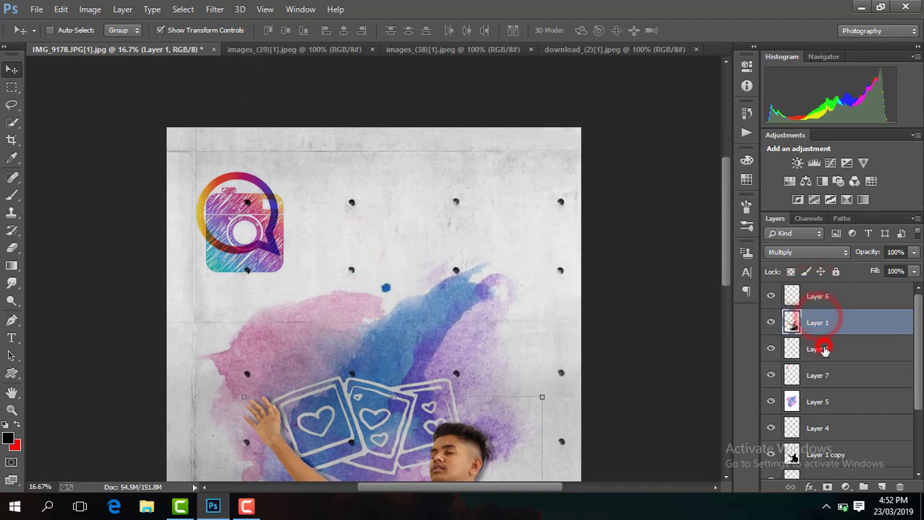
click(818, 350)
click(819, 376)
drag(340, 291, 307, 268)
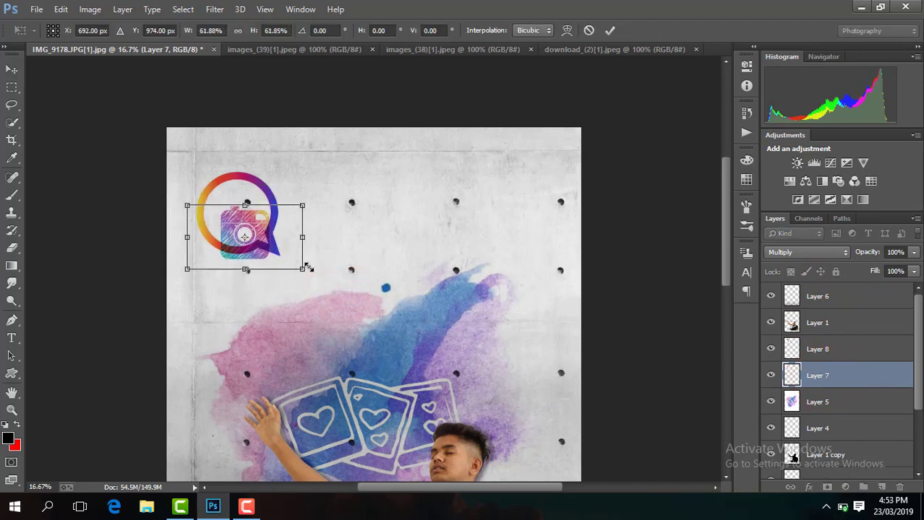
Step: Commit the smaller camera icon and nudge it 1 px to centre it in the ring
key(Return)
mouse_move(273, 255)
mouse_down()
mouse_move(266, 230)
mouse_move(288, 242)
mouse_up()
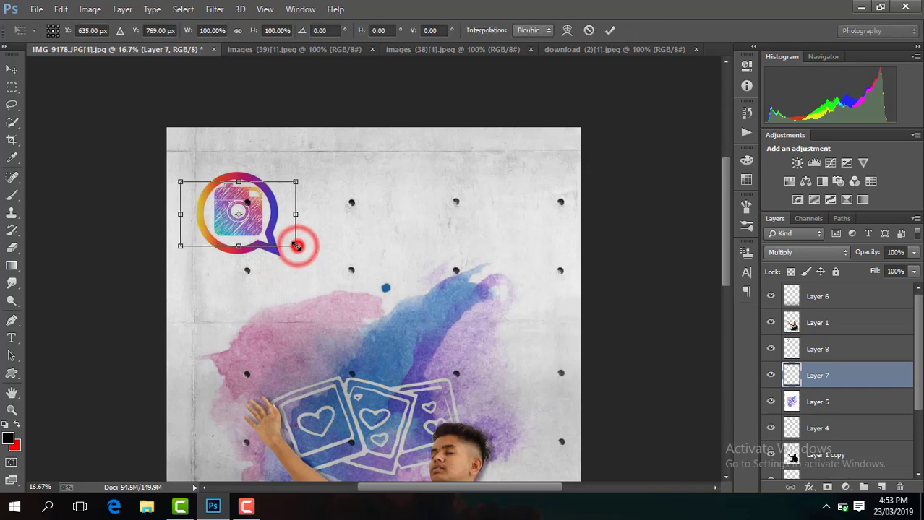
key(Return)
key(ctrl+plus)
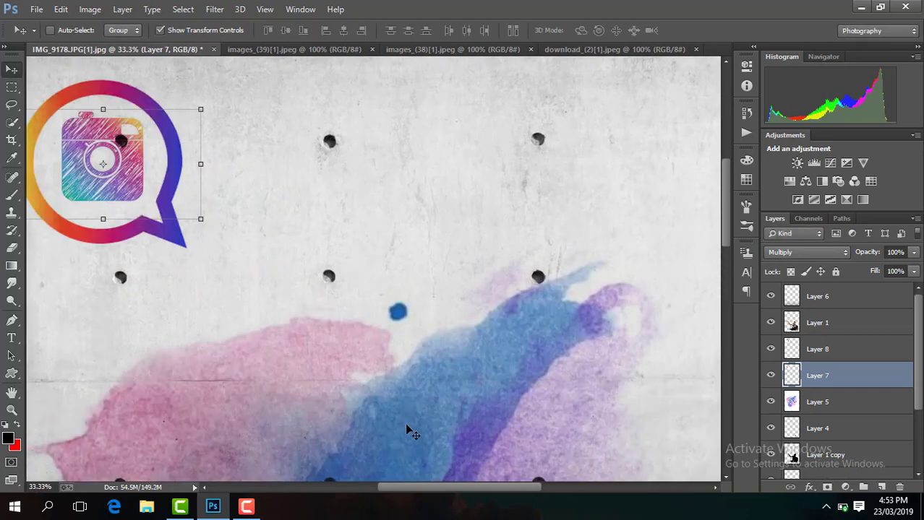
drag(466, 489, 426, 490)
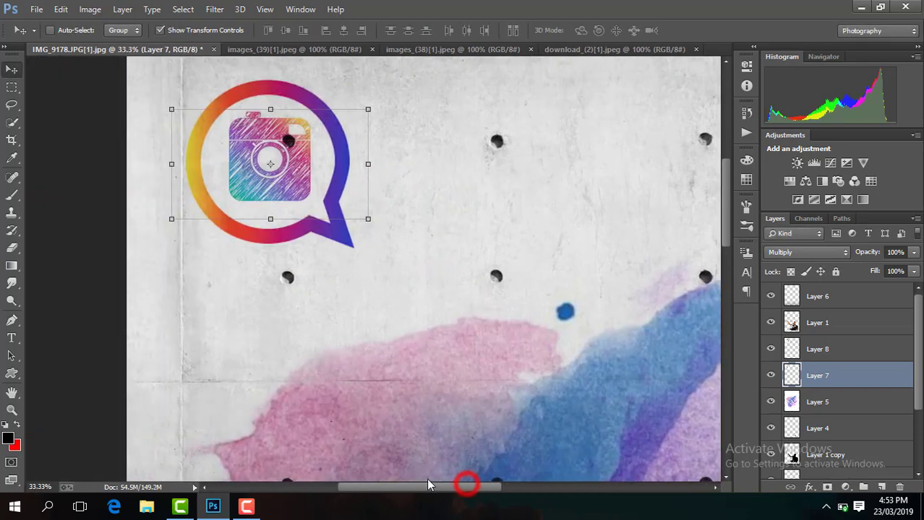
click(187, 30)
drag(270, 167, 270, 172)
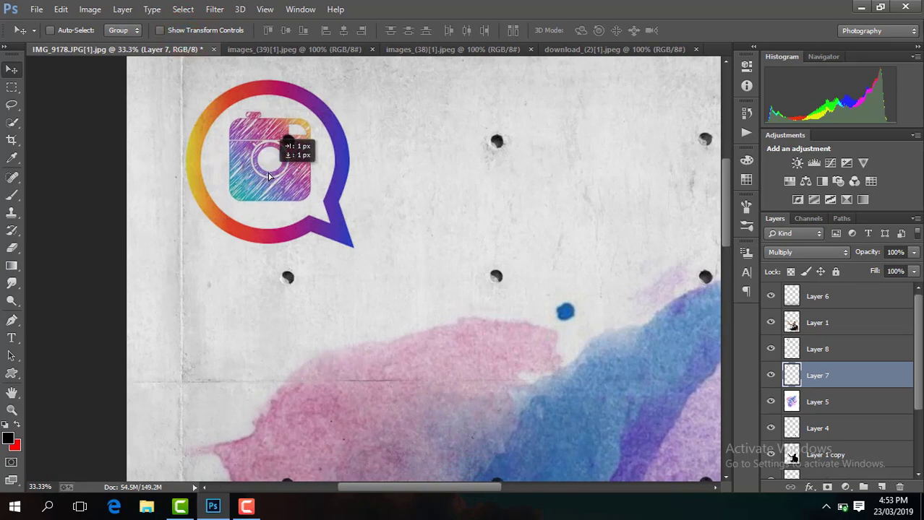
key(ctrl+minus)
key(ctrl+minus)
key(ctrl+minus)
key(ctrl+minus)
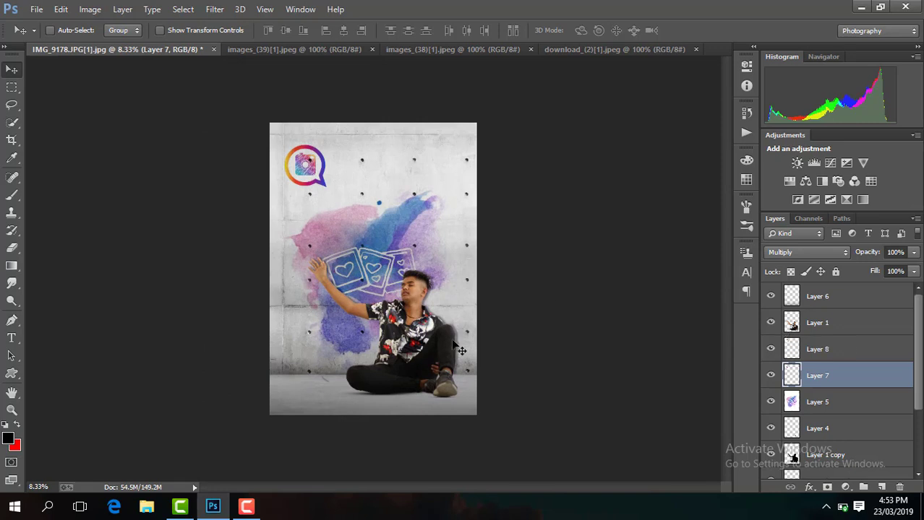
Step: Merge Layer 7 into Layer 8 and set the merged layer to Multiply
click(772, 375)
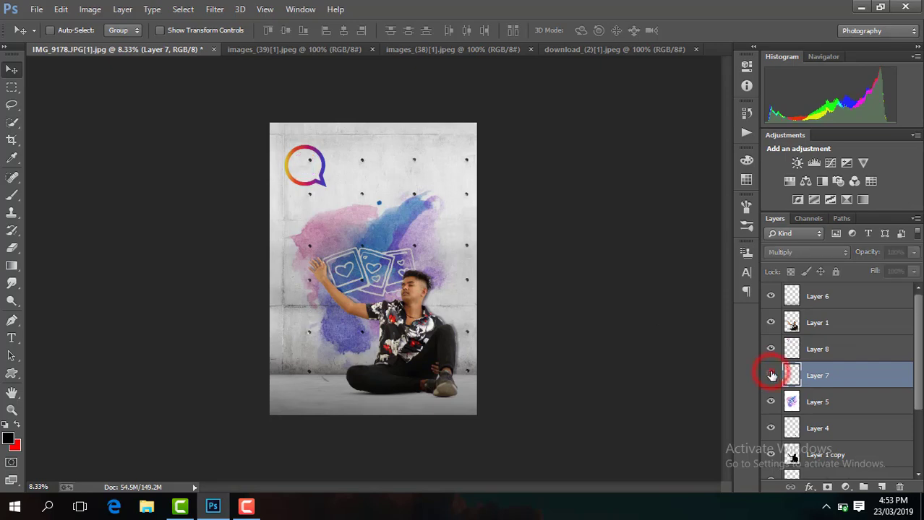
click(771, 350)
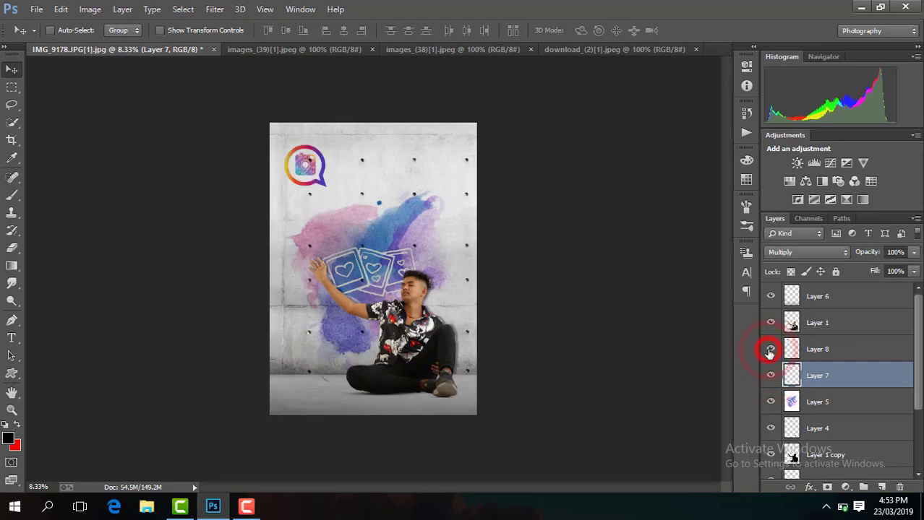
ctrl+click(839, 352)
right_click(837, 351)
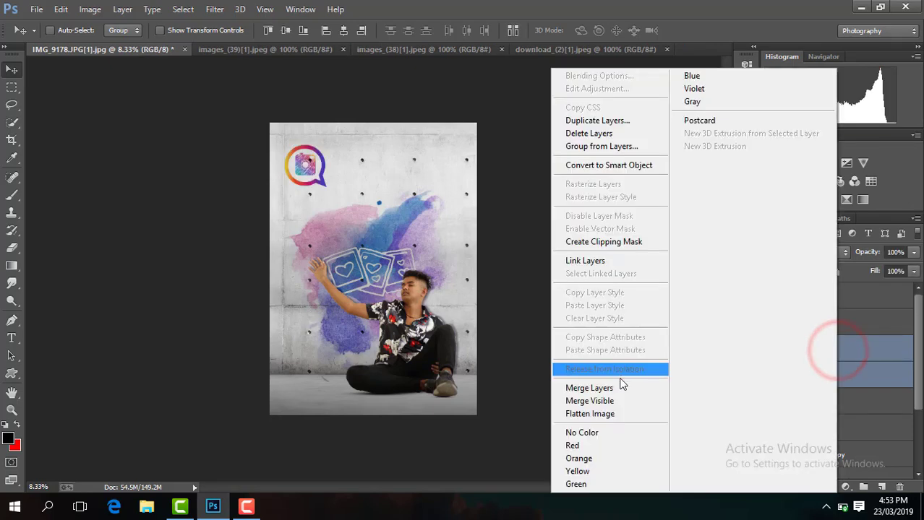
click(620, 386)
click(831, 253)
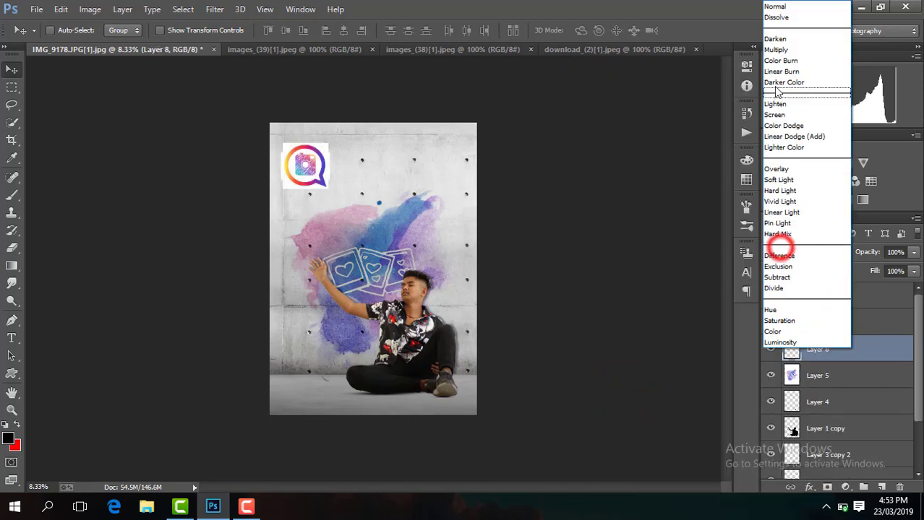
click(777, 50)
Step: Set up the Eraser with textured brush preset 185 at 1842 px
click(12, 248)
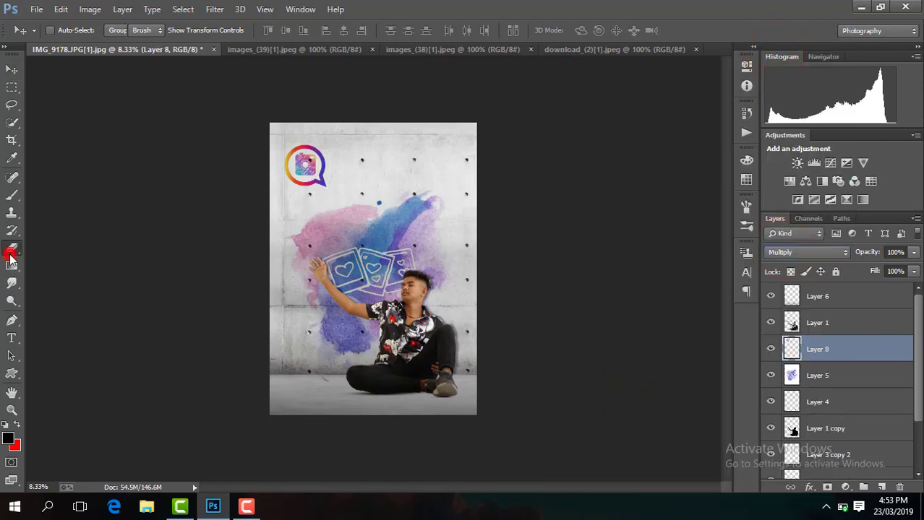
key(ctrl+plus)
key(ctrl+plus)
key(ctrl+plus)
drag(428, 487, 396, 487)
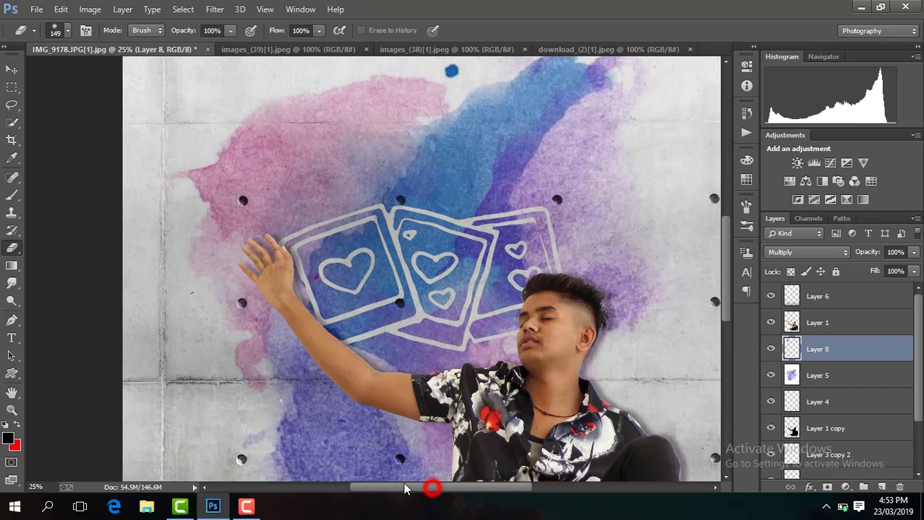
drag(723, 267, 722, 184)
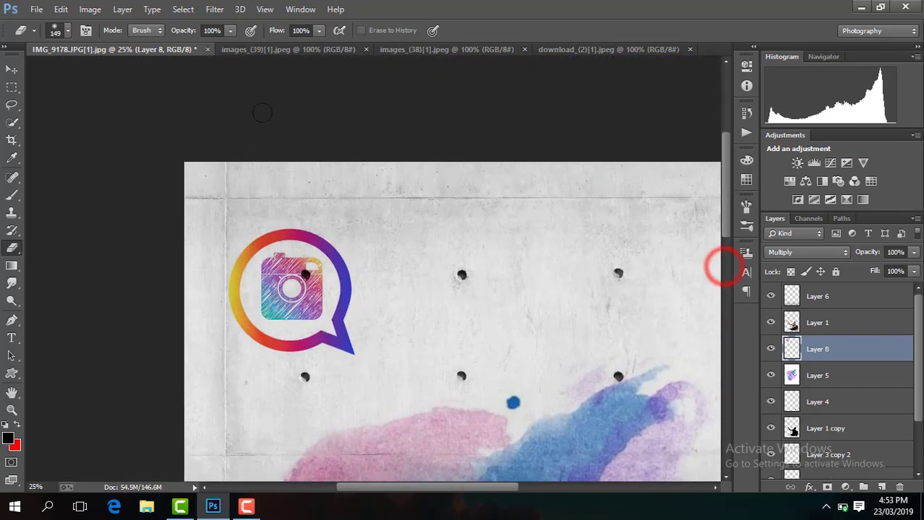
click(67, 31)
drag(155, 143, 157, 174)
click(48, 156)
text(5000)
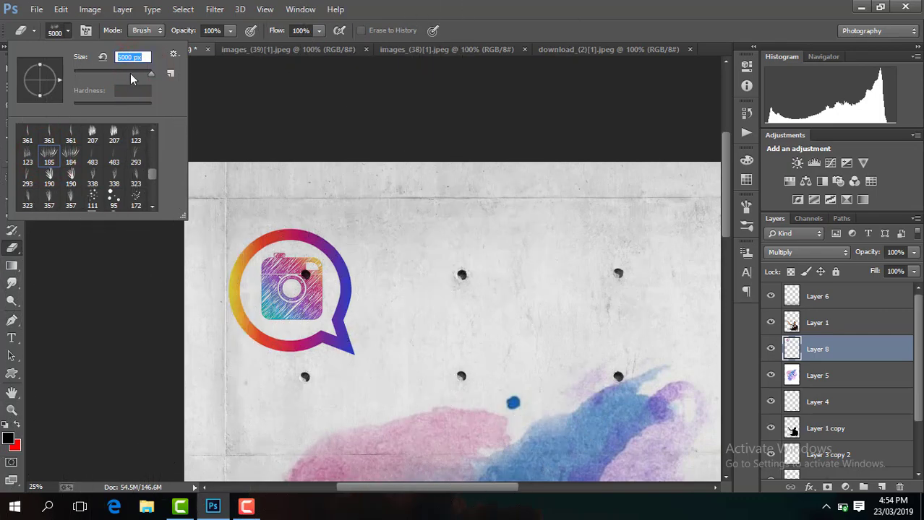
drag(147, 75, 129, 75)
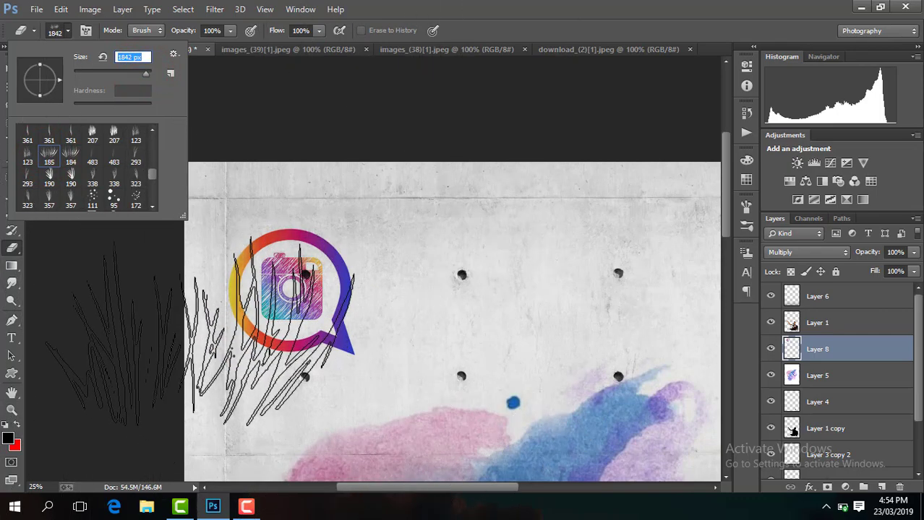
click(200, 330)
key(ctrl+minus)
key(ctrl+minus)
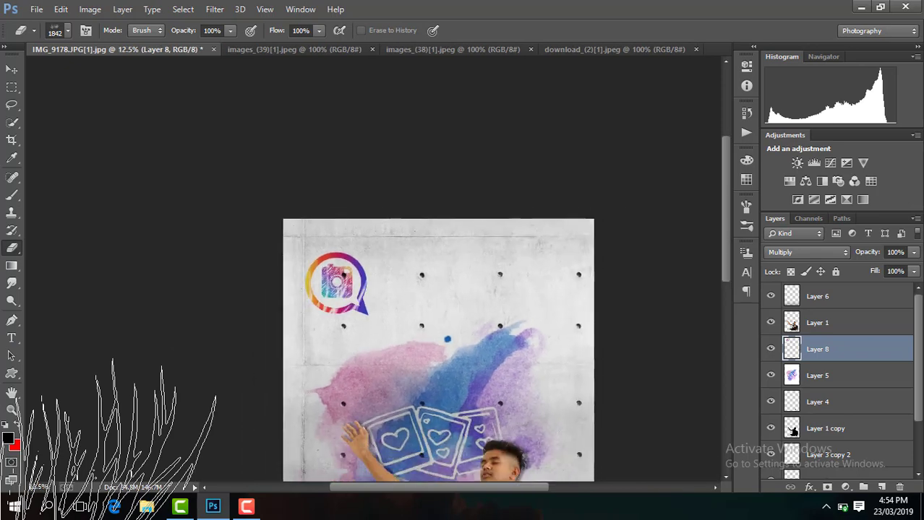
key(ctrl+minus)
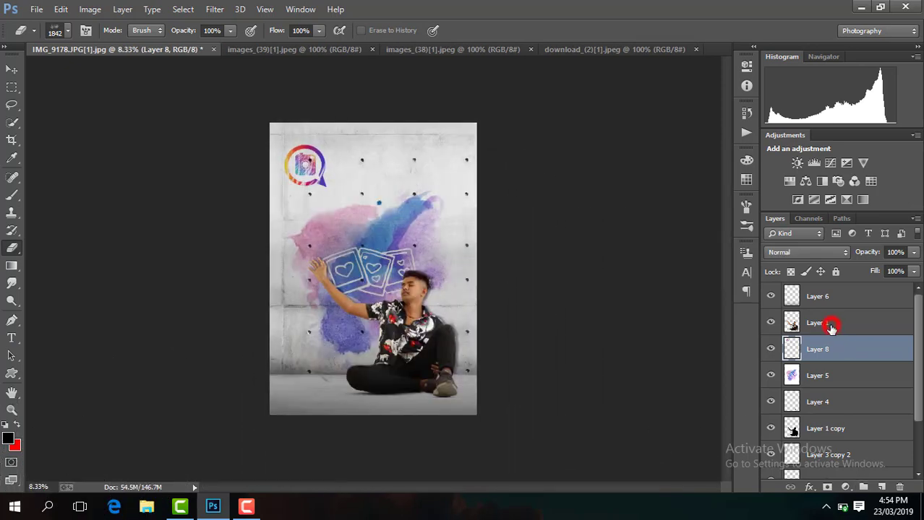
click(830, 326)
Step: Apply the Camera Raw filter to the man: Exposure +0.60, with adjusted shadows and temperature
click(215, 9)
click(278, 91)
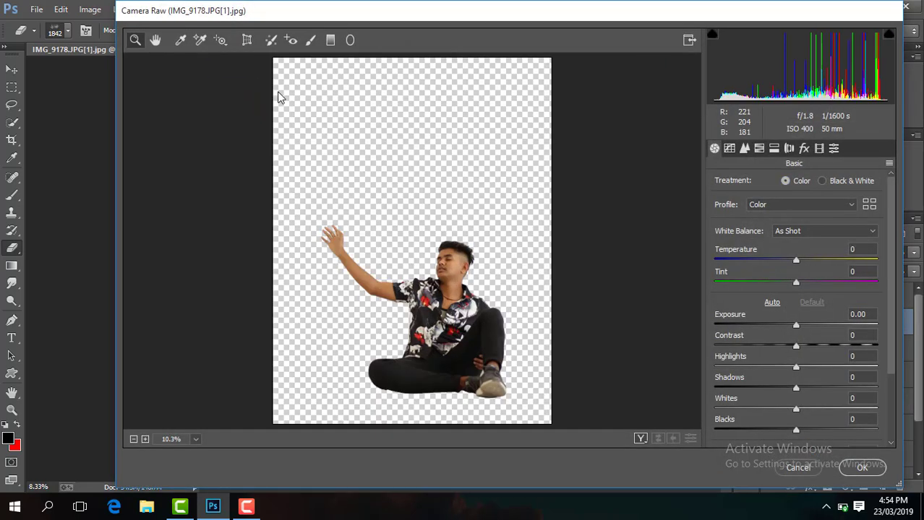
click(480, 306)
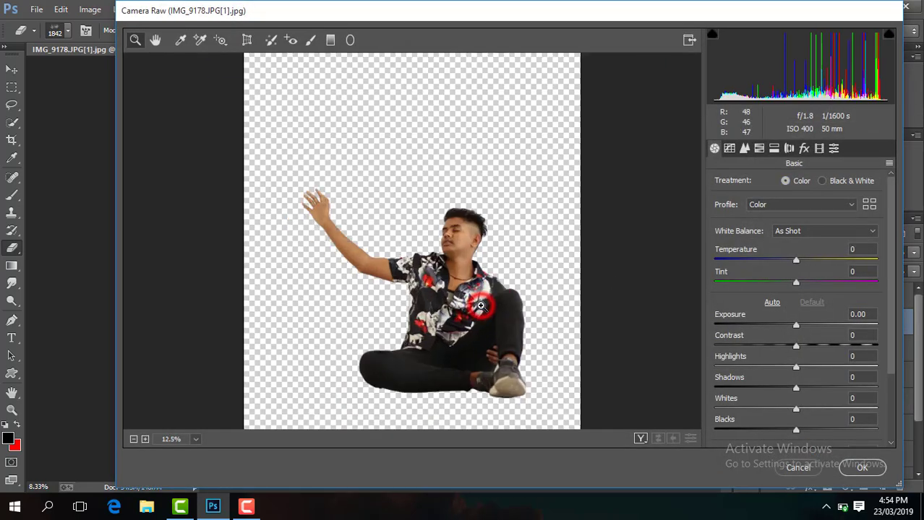
click(453, 267)
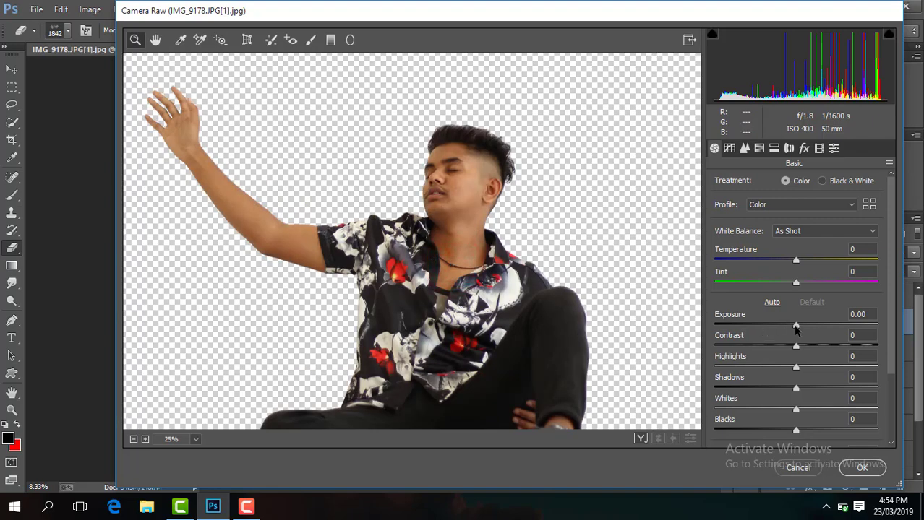
drag(796, 327, 828, 353)
drag(821, 391, 819, 390)
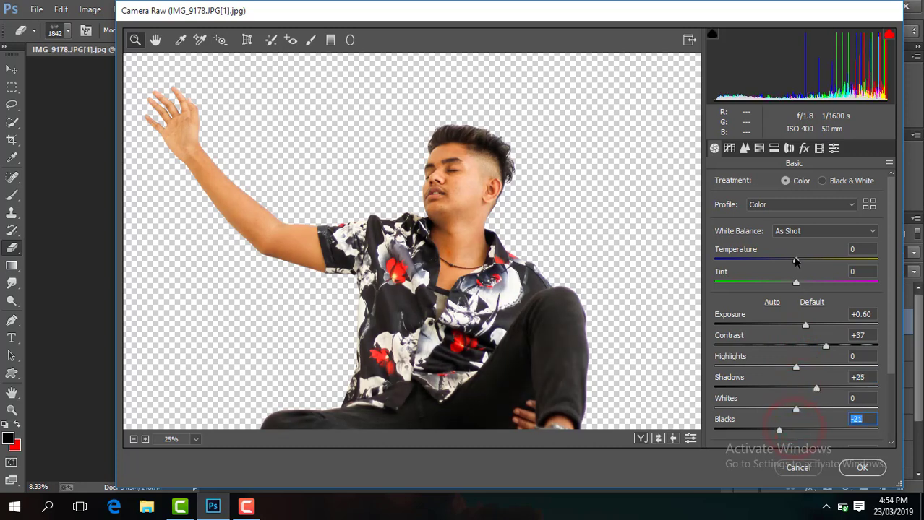
drag(795, 262, 788, 262)
Step: Fully desaturate the yellows, raise orange luminance +13, and apply the Camera Raw grade
click(759, 149)
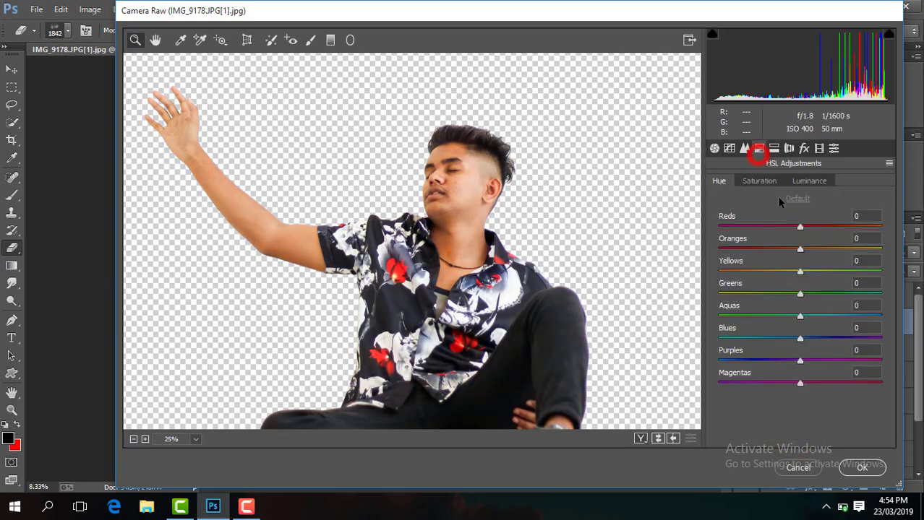
click(767, 182)
drag(799, 271, 674, 278)
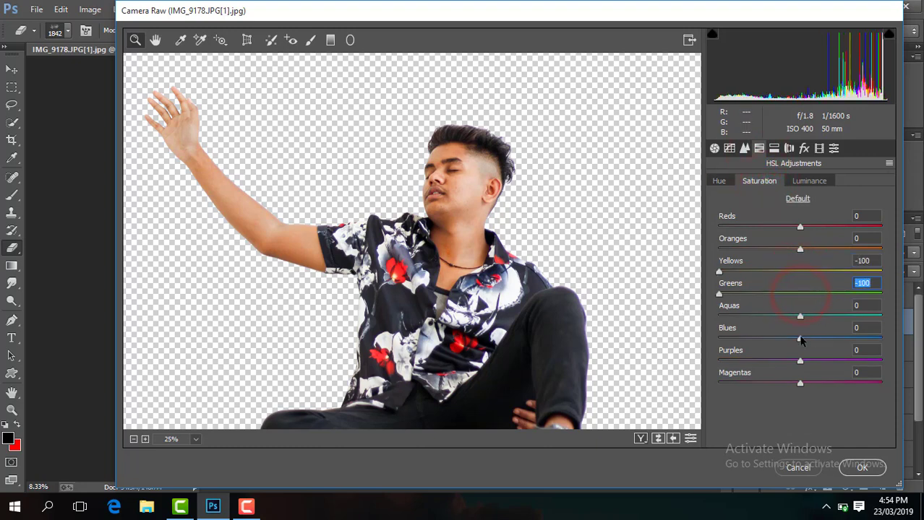
click(720, 180)
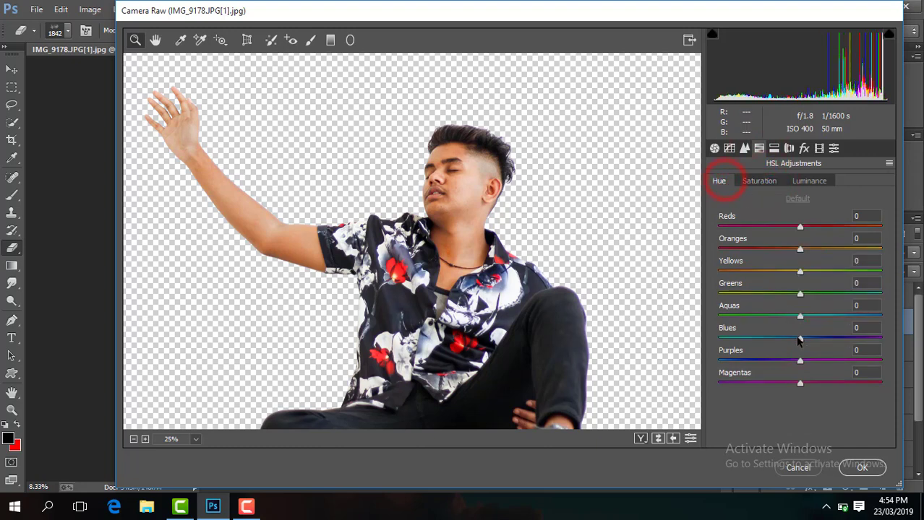
click(760, 181)
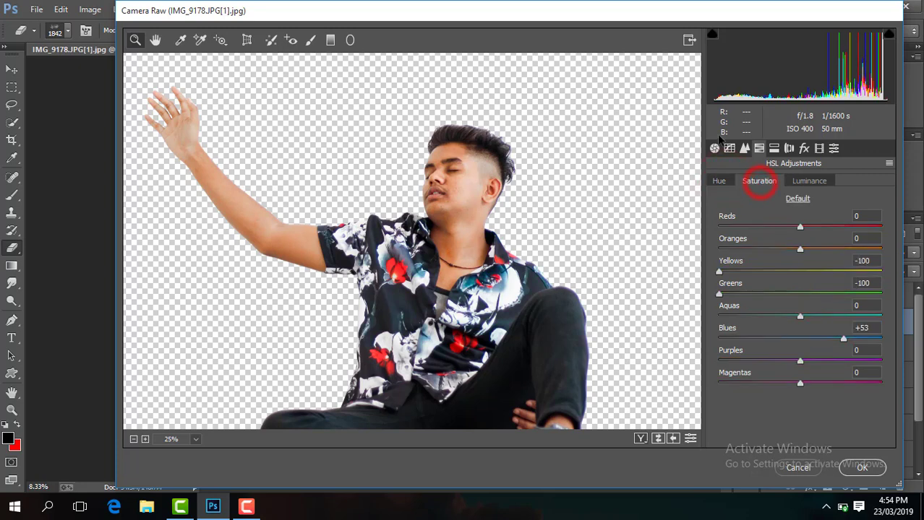
click(715, 148)
drag(795, 265, 800, 267)
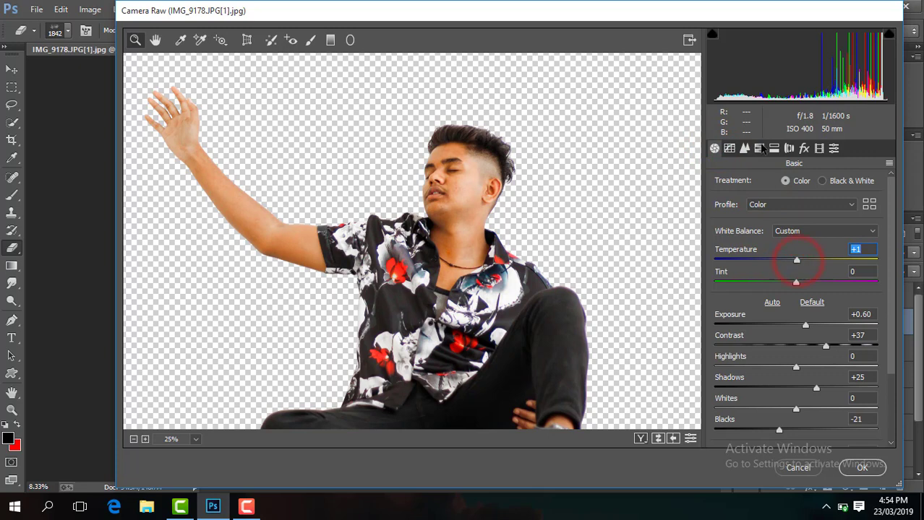
click(759, 148)
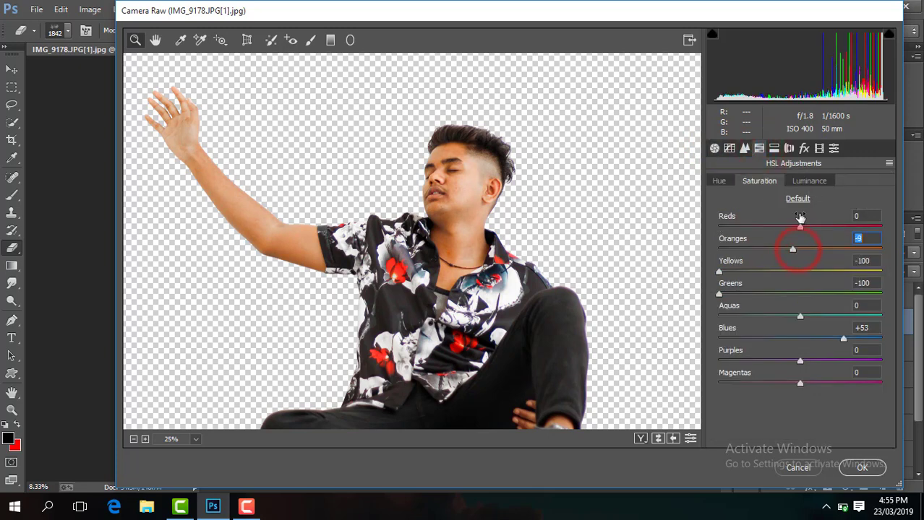
click(811, 182)
drag(800, 249, 810, 250)
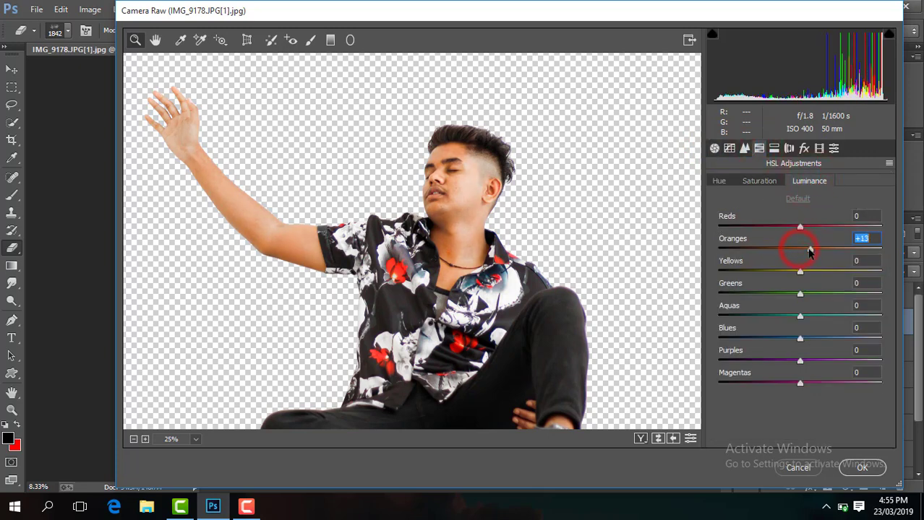
key(ctrl+minus)
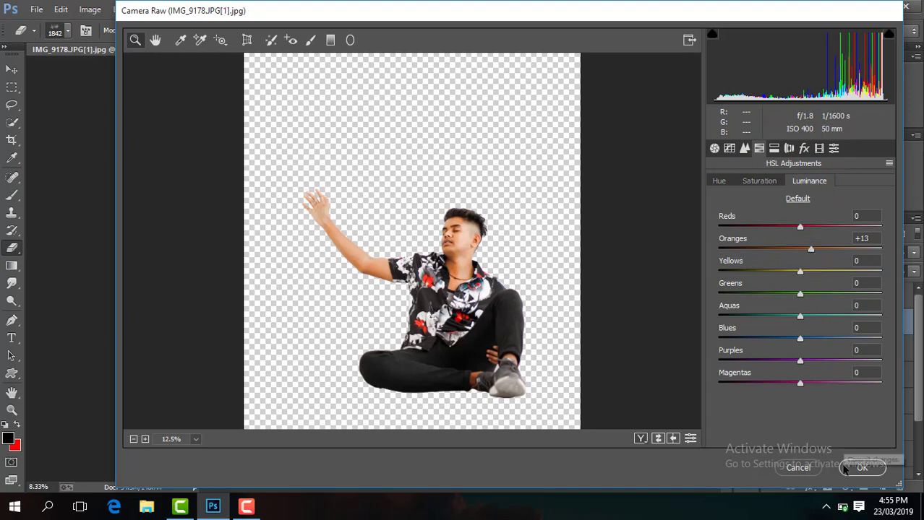
click(844, 468)
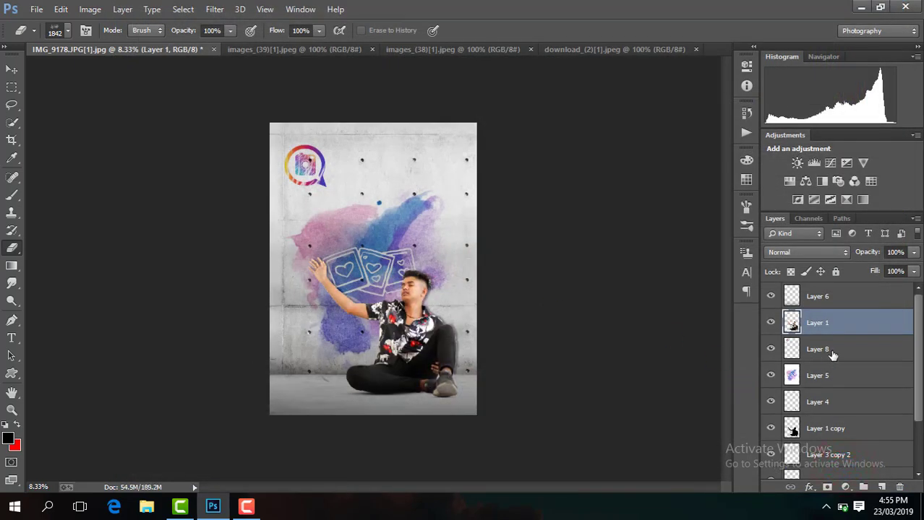
Step: Change the eraser to a soft 92 px brush with 0% hardness
key(ctrl+plus)
key(ctrl+plus)
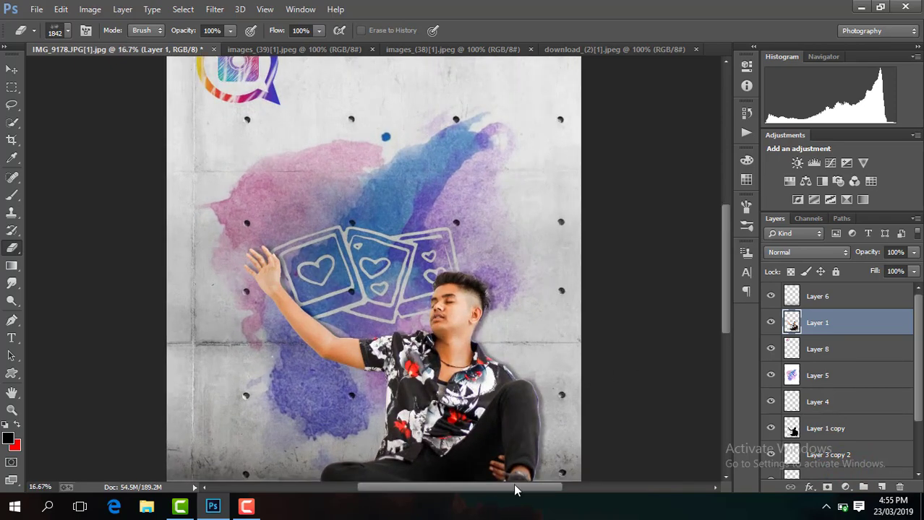
drag(515, 491, 557, 490)
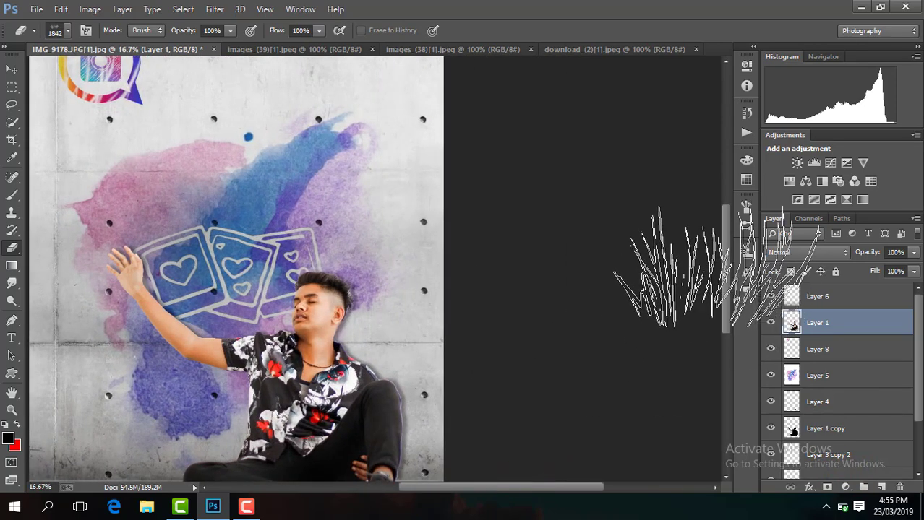
drag(726, 285, 725, 329)
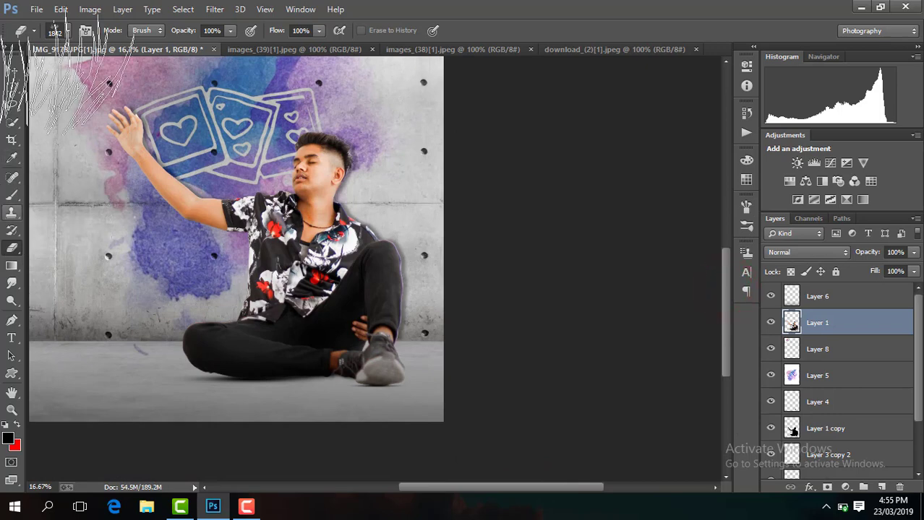
click(68, 31)
drag(153, 174, 153, 134)
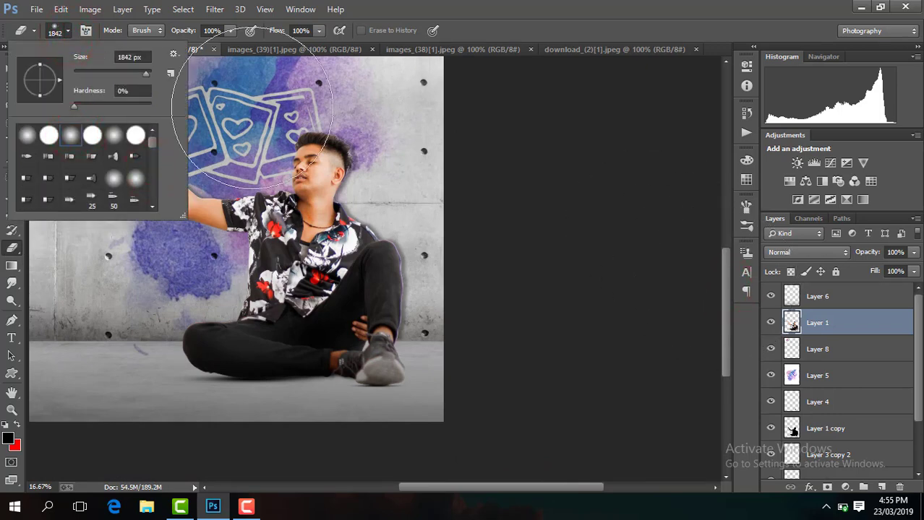
click(718, 294)
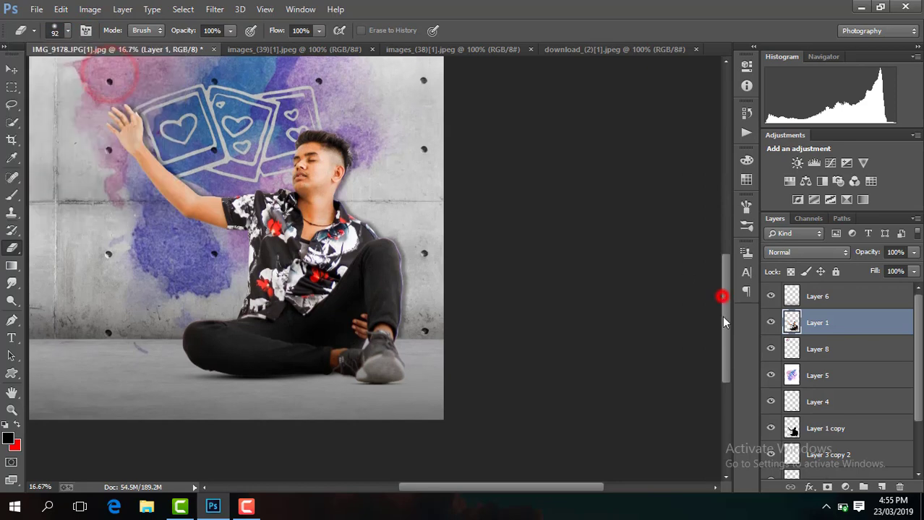
scroll(718, 293, down, 3)
drag(916, 369, 919, 441)
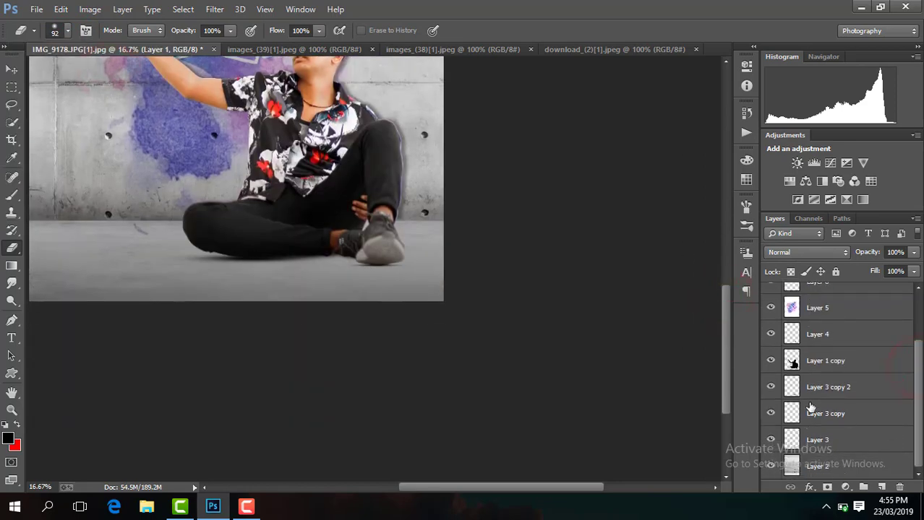
Step: Erase the purple fringe along the leg's right edge and knee on Layer 1 copy
click(822, 414)
click(821, 362)
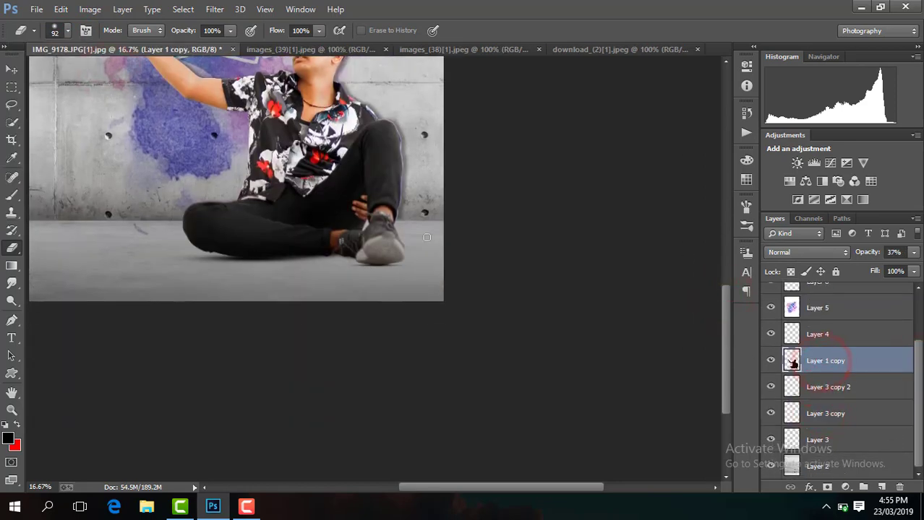
scroll(427, 237, up, 2)
scroll(426, 237, up, 1)
drag(723, 390, 723, 361)
drag(485, 348, 496, 155)
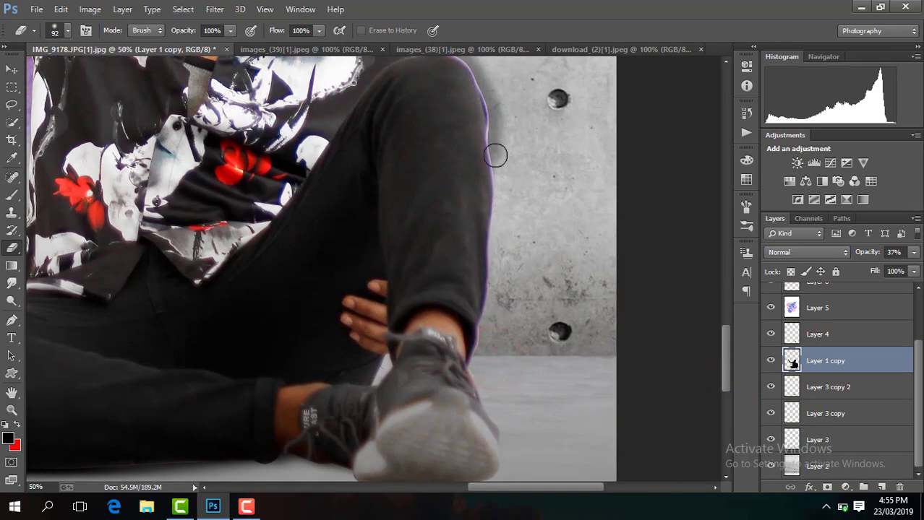
drag(725, 377, 720, 350)
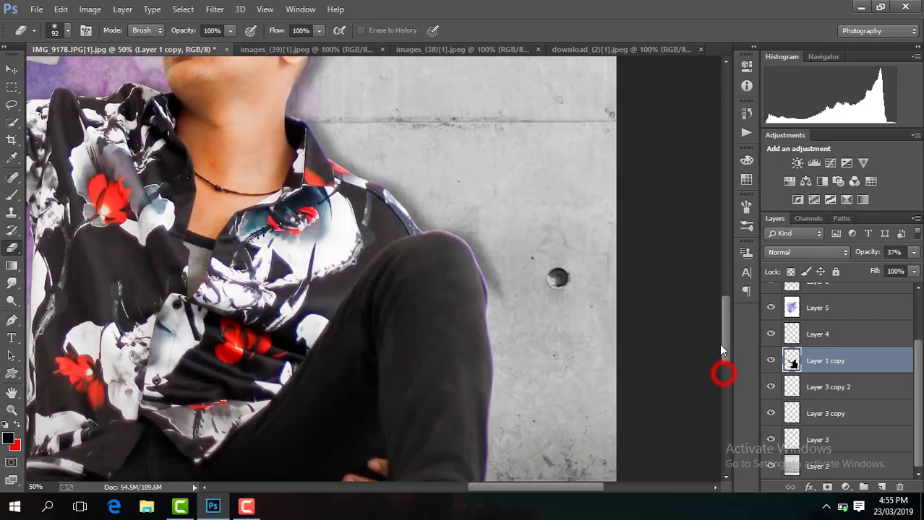
drag(486, 266, 460, 233)
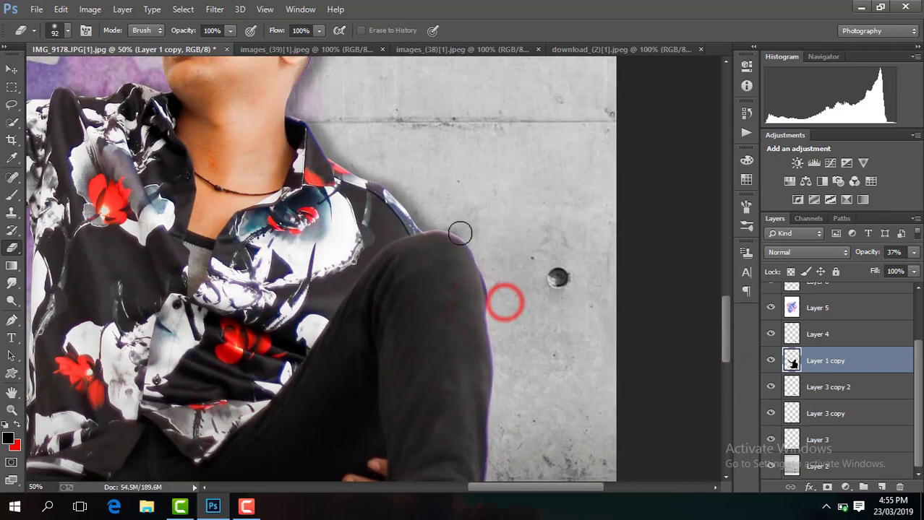
key(ctrl+minus)
key(ctrl+minus)
key(ctrl+minus)
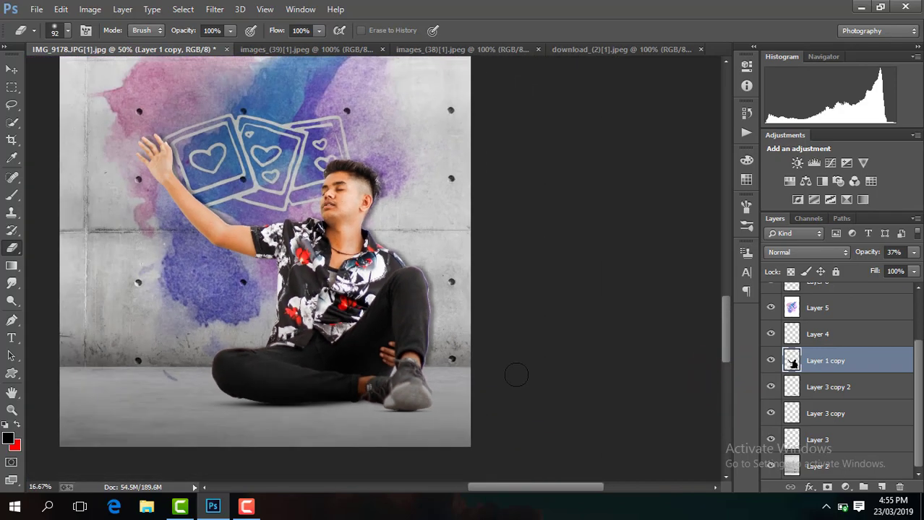
key(ctrl+minus)
key(ctrl+minus)
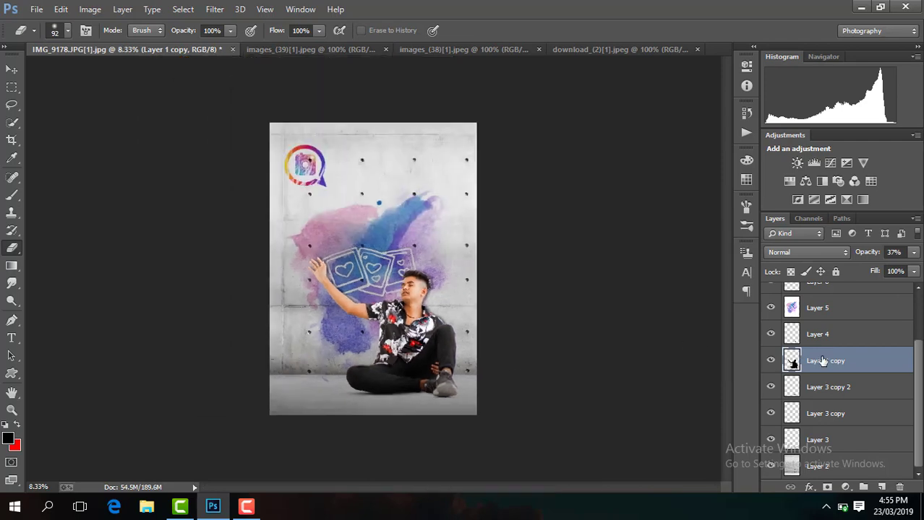
drag(913, 388, 915, 339)
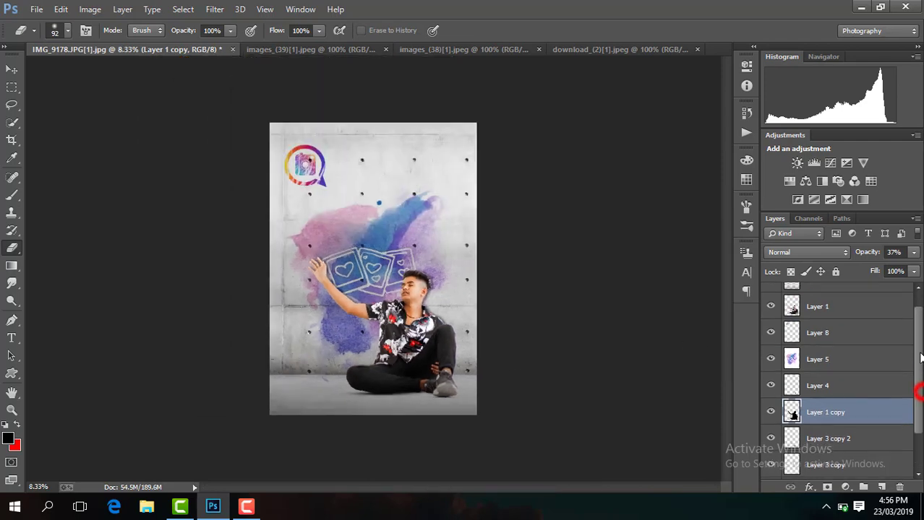
Step: Select Layer 1 and zoom to 200% on the man's hair and forehead
click(852, 316)
key(ctrl+plus)
key(ctrl+plus)
key(ctrl+plus)
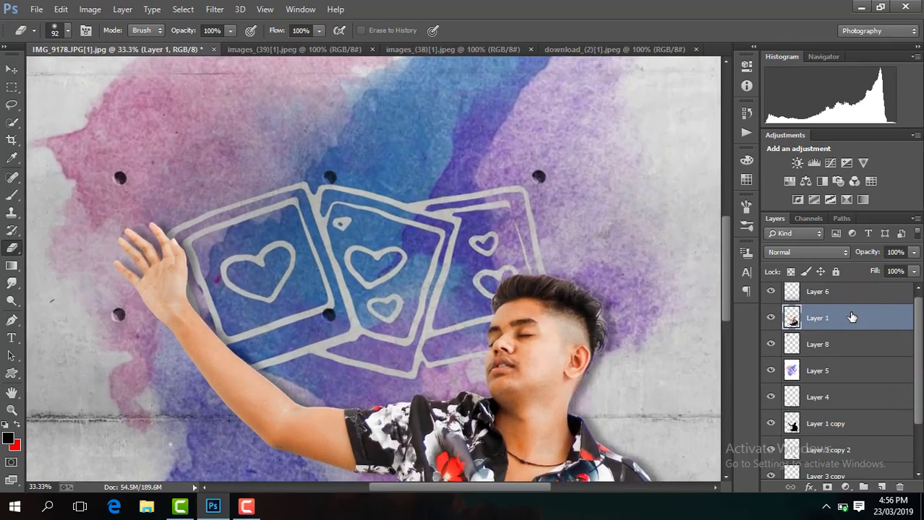
key(ctrl+plus)
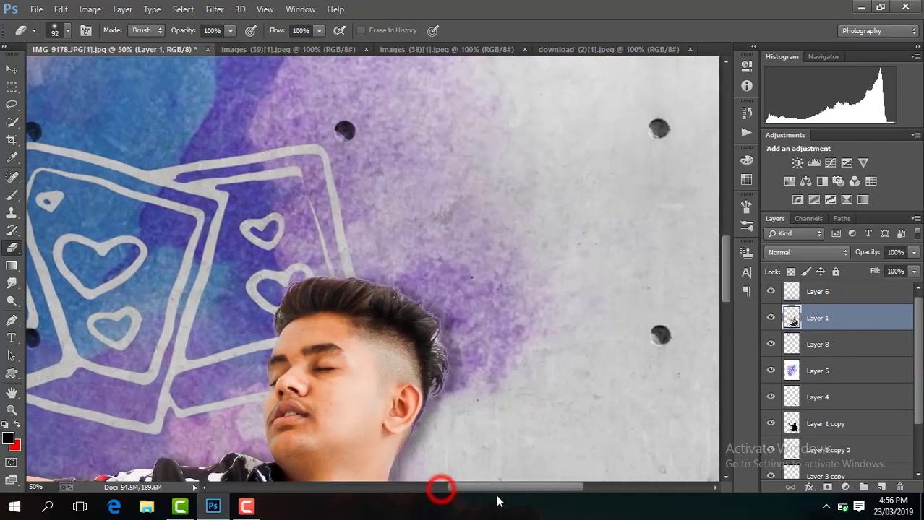
drag(439, 488, 494, 488)
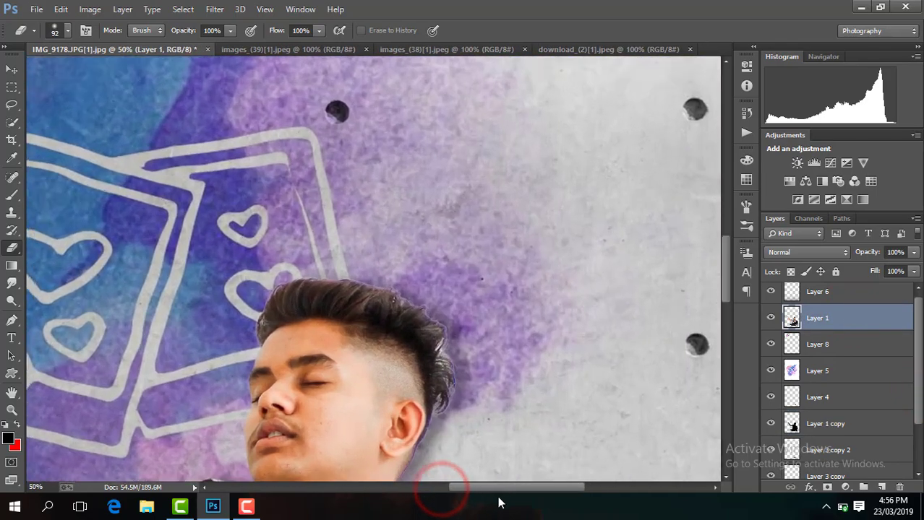
key(ctrl+plus)
key(ctrl+plus)
key(ctrl+plus)
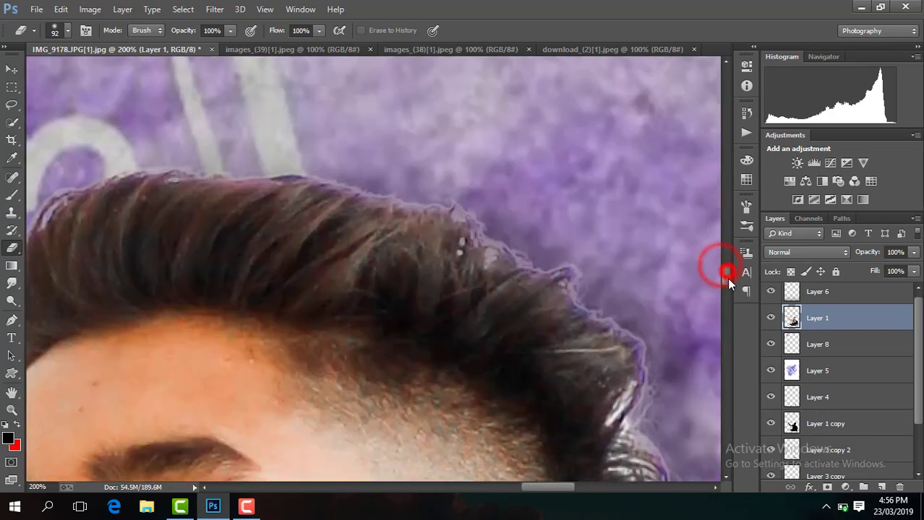
drag(725, 274, 727, 281)
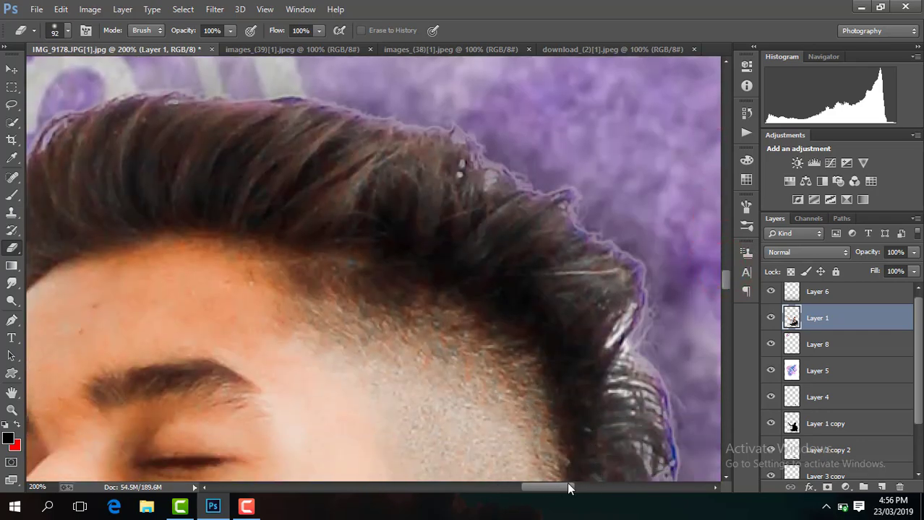
drag(567, 488, 557, 487)
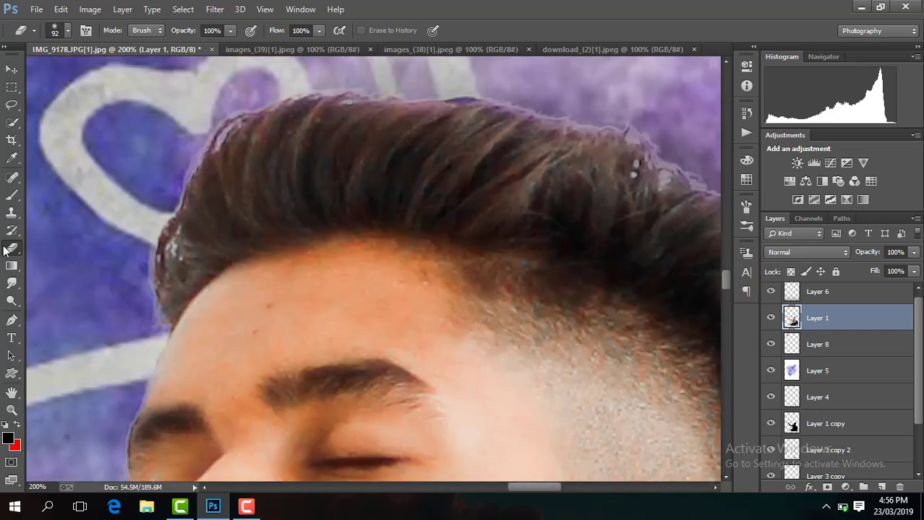
Step: Smudge at 20% over the forehead, cheek blemish, lower cheek, chin and ear area
click(11, 284)
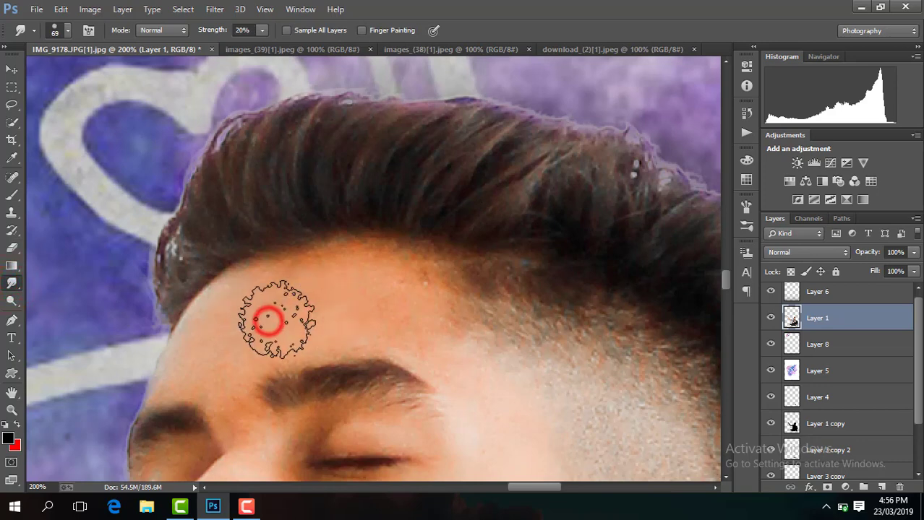
mouse_move(268, 320)
mouse_down()
mouse_move(321, 298)
mouse_move(215, 334)
mouse_move(200, 367)
mouse_move(220, 340)
mouse_move(289, 298)
mouse_move(376, 267)
mouse_move(350, 305)
mouse_move(265, 332)
mouse_move(227, 383)
mouse_move(223, 355)
mouse_move(279, 290)
mouse_move(410, 293)
mouse_move(464, 371)
mouse_move(427, 305)
mouse_move(421, 330)
mouse_up()
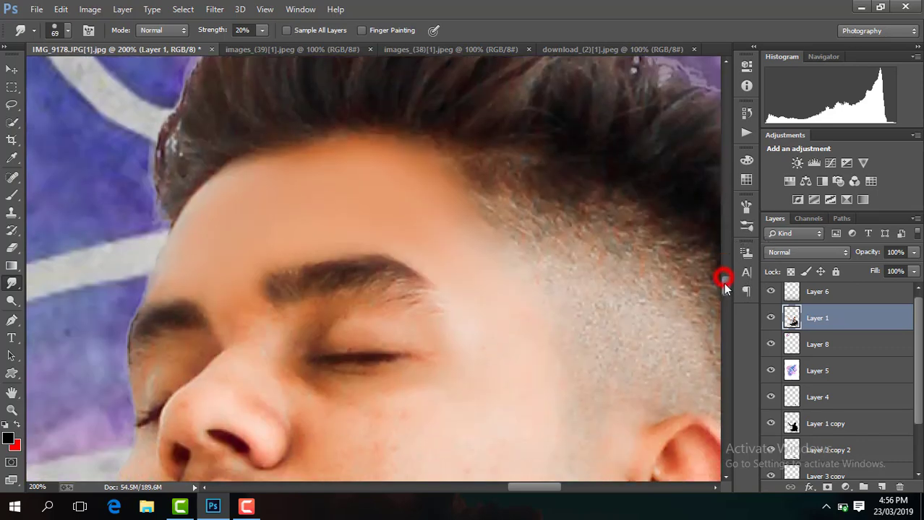
drag(723, 273, 723, 282)
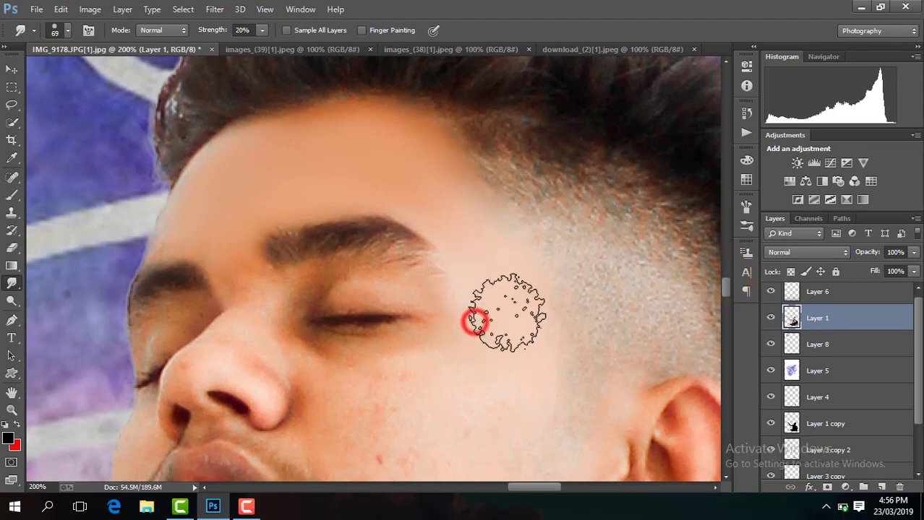
mouse_move(470, 319)
mouse_down()
mouse_move(497, 348)
mouse_move(382, 375)
mouse_move(421, 372)
mouse_up()
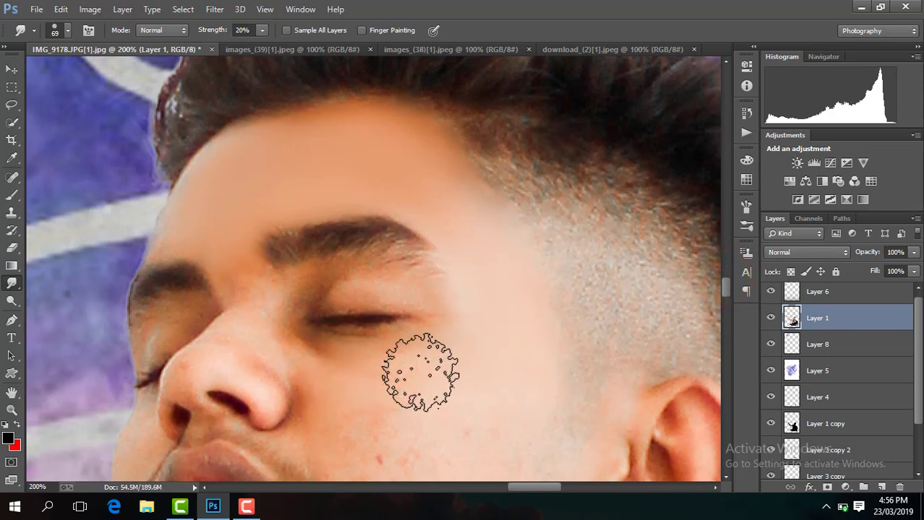
drag(727, 289, 727, 299)
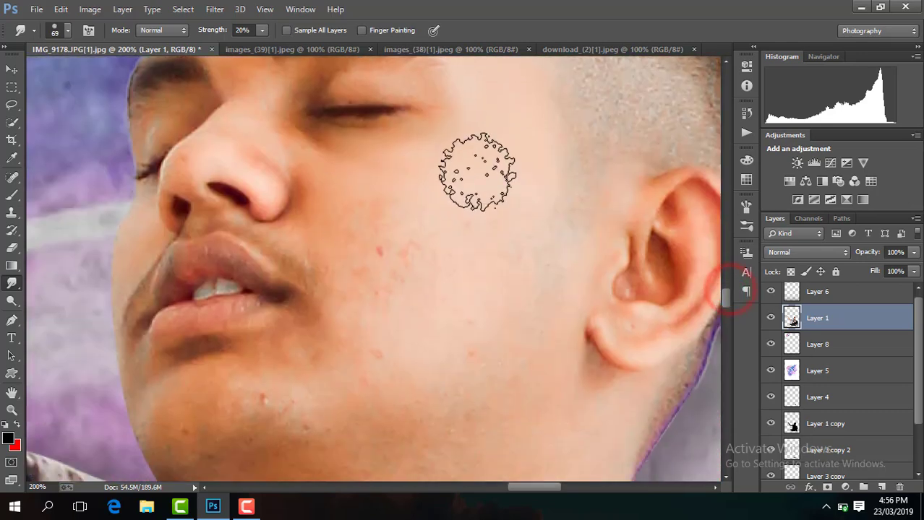
mouse_move(477, 172)
mouse_down()
mouse_move(340, 243)
mouse_move(392, 247)
mouse_move(504, 220)
mouse_move(367, 344)
mouse_move(382, 217)
mouse_up()
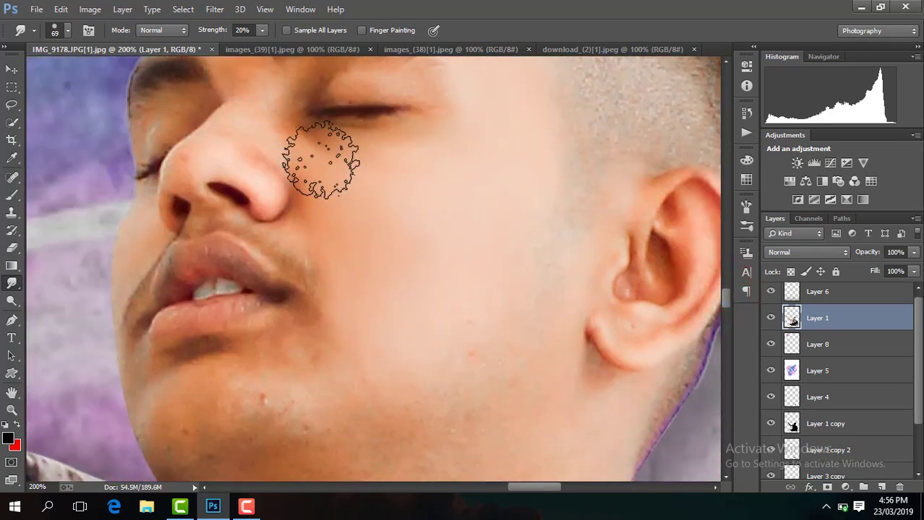
drag(408, 190, 319, 161)
mouse_move(466, 267)
mouse_down()
mouse_move(388, 290)
mouse_move(268, 350)
mouse_up()
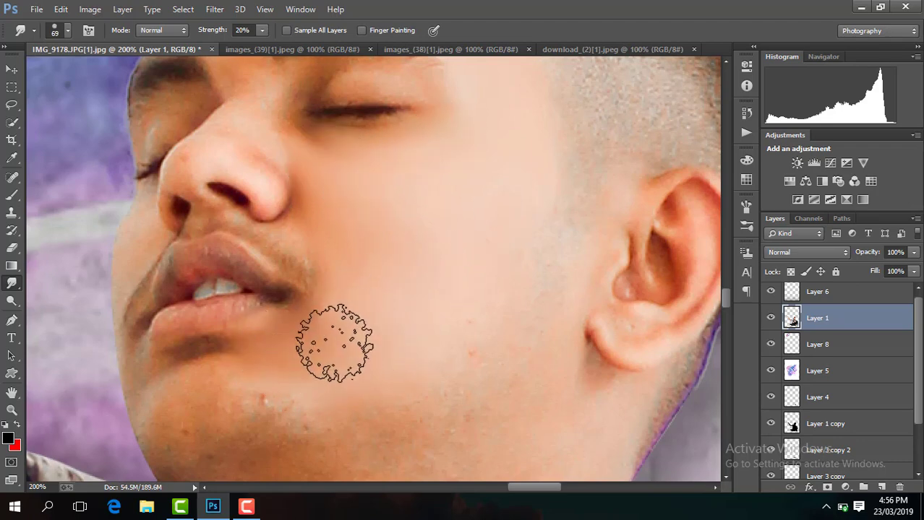
mouse_move(209, 423)
mouse_down()
mouse_move(305, 370)
mouse_move(182, 417)
mouse_move(264, 382)
mouse_move(164, 401)
mouse_move(484, 290)
mouse_move(443, 310)
mouse_move(385, 289)
mouse_move(338, 216)
mouse_up()
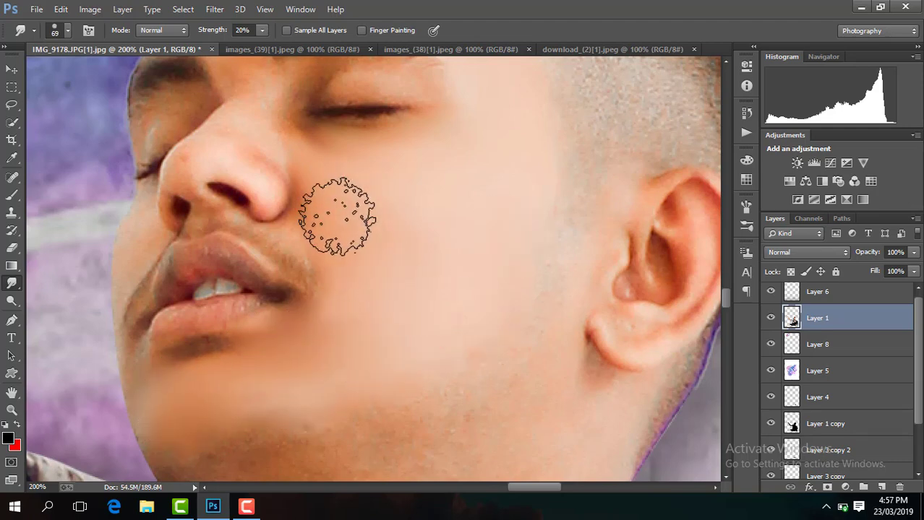
drag(382, 192, 326, 169)
drag(498, 248, 716, 271)
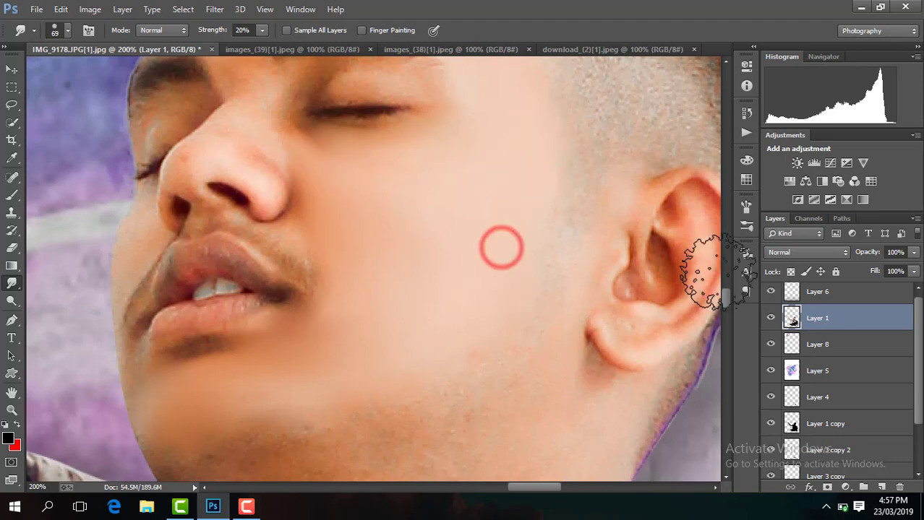
scroll(712, 282, up, 5)
Step: Smooth beside the nose with a 54 px brush, then the nose and lip corner at 40 px
click(67, 32)
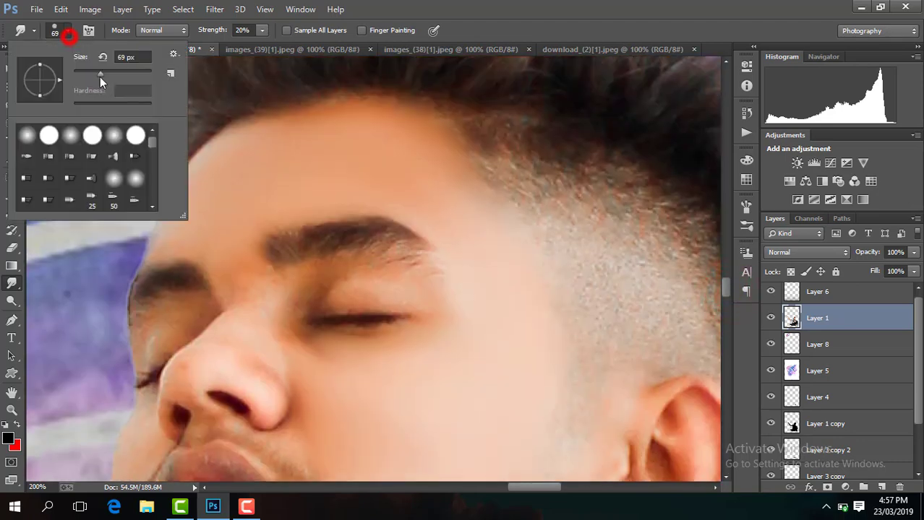
drag(95, 71, 93, 73)
click(315, 376)
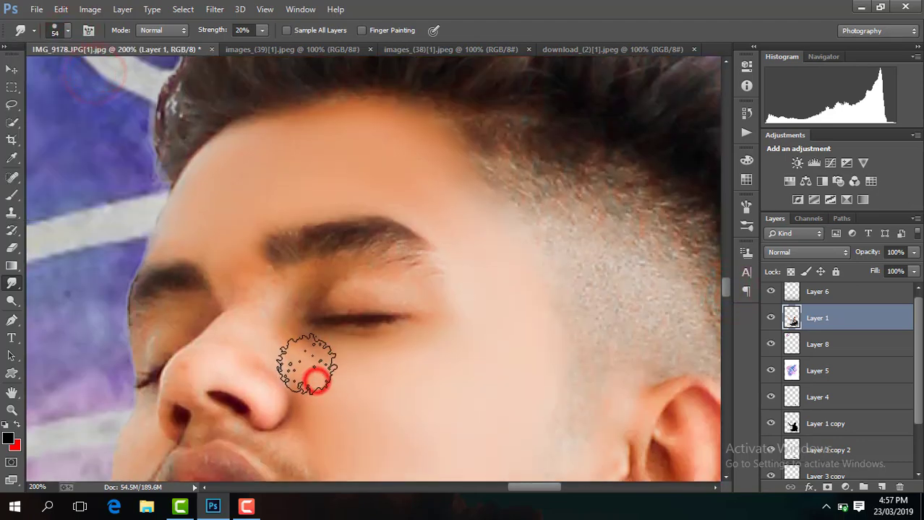
mouse_move(315, 376)
mouse_down()
mouse_move(259, 349)
mouse_move(299, 331)
mouse_up()
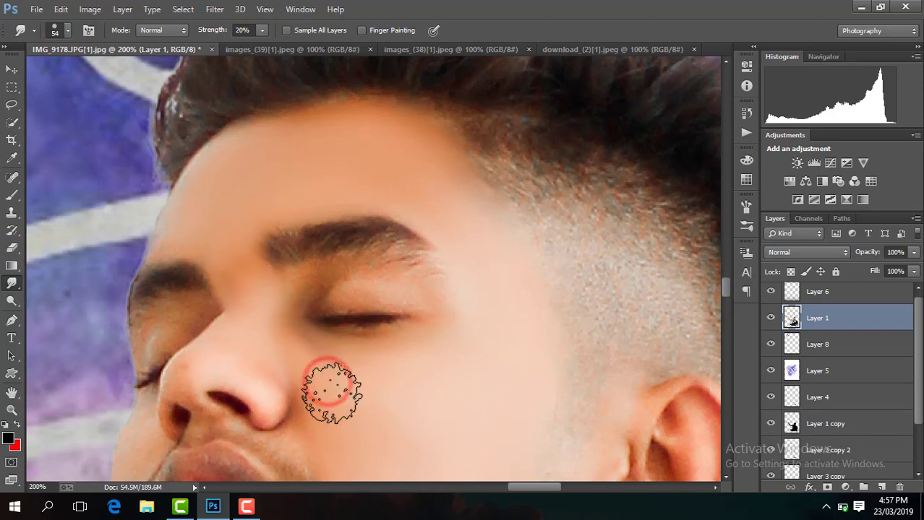
drag(329, 389, 277, 329)
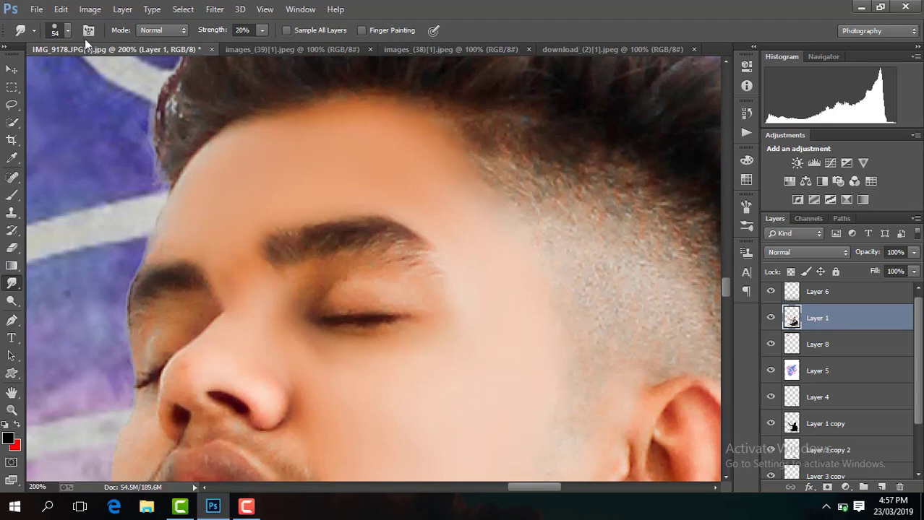
click(67, 30)
drag(91, 73, 89, 73)
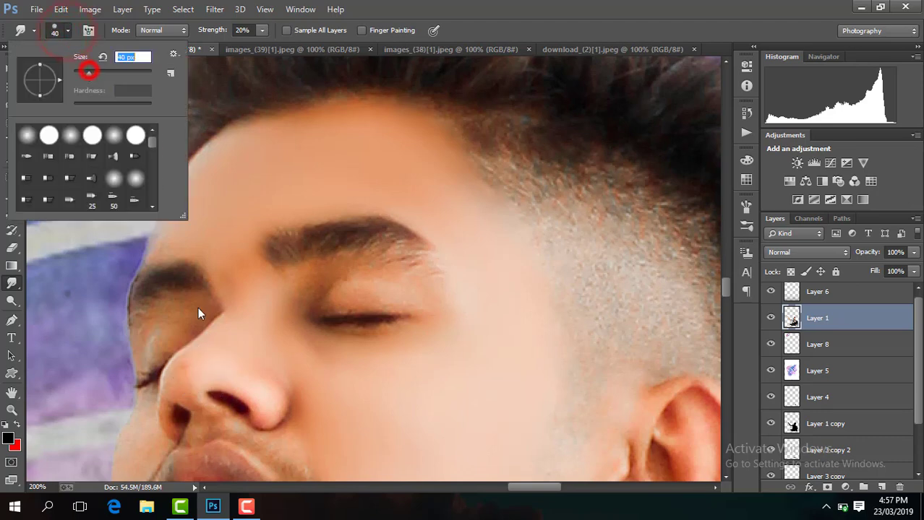
click(189, 372)
click(276, 367)
click(206, 364)
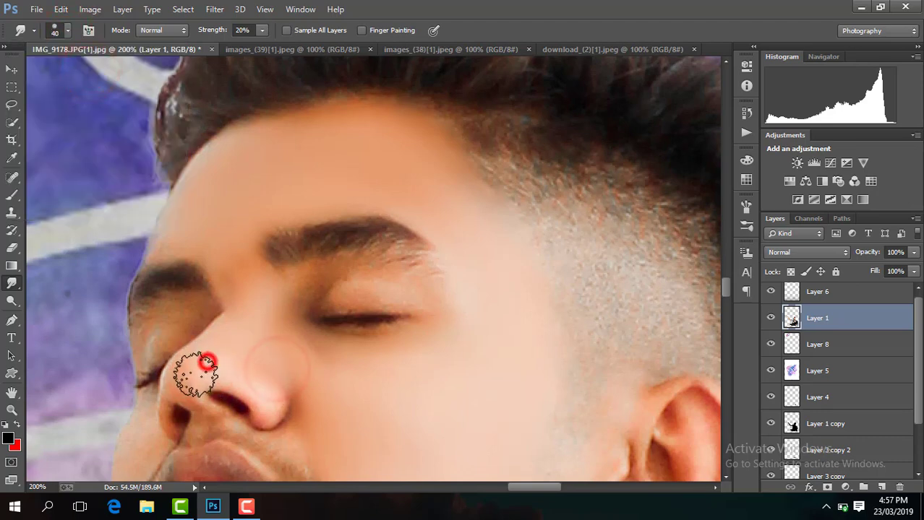
drag(728, 284, 729, 291)
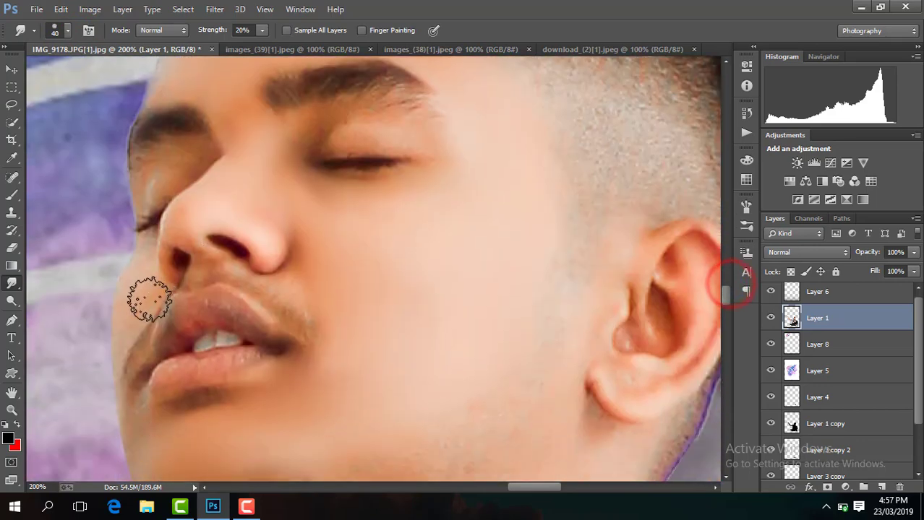
drag(149, 299, 130, 318)
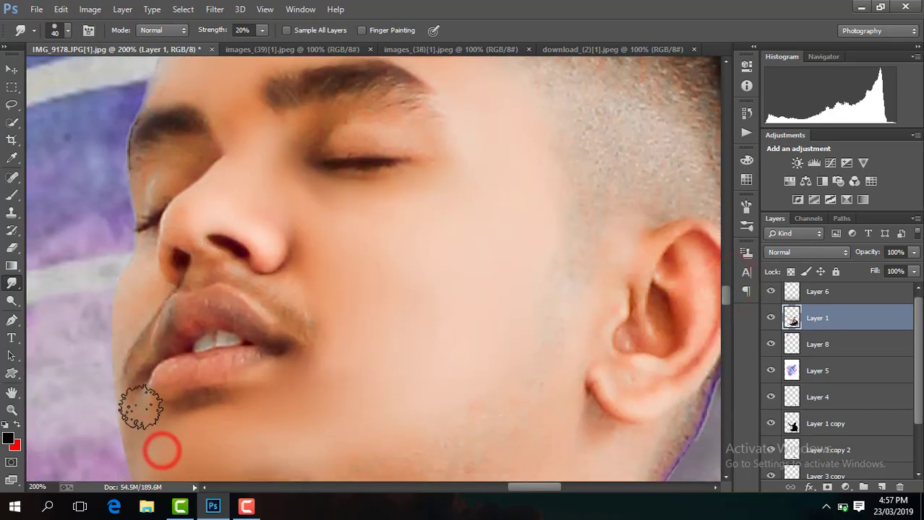
Step: Smooth the nose side and cheek beside the lip at 27 px, then a cheek patch at 50 px
click(67, 31)
drag(85, 72, 82, 72)
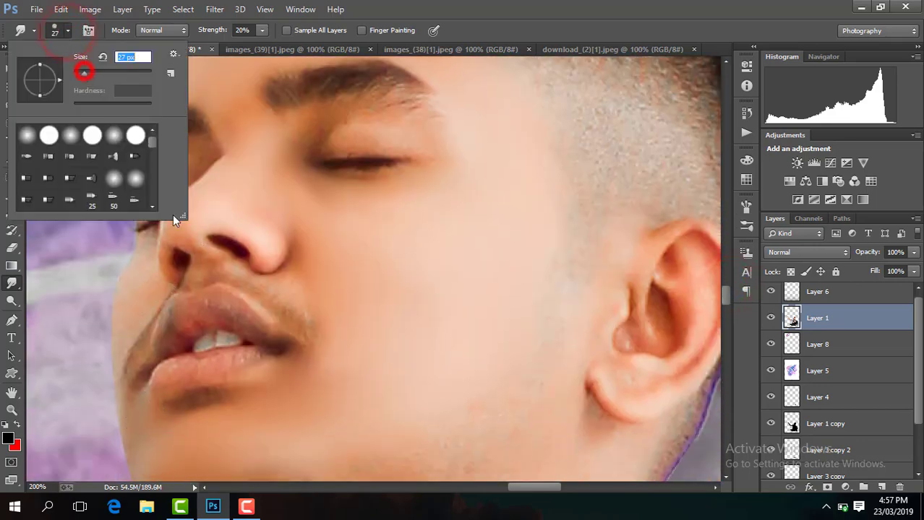
click(198, 235)
drag(181, 213, 186, 223)
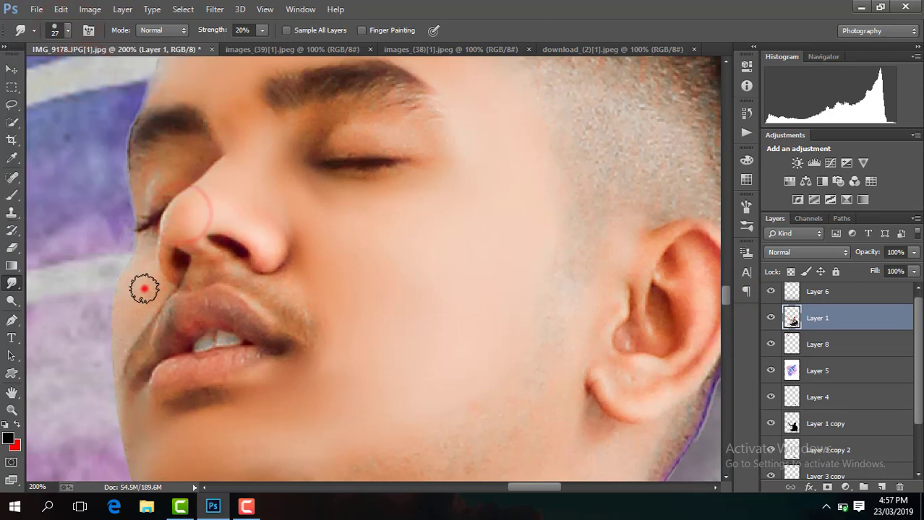
drag(141, 290, 143, 277)
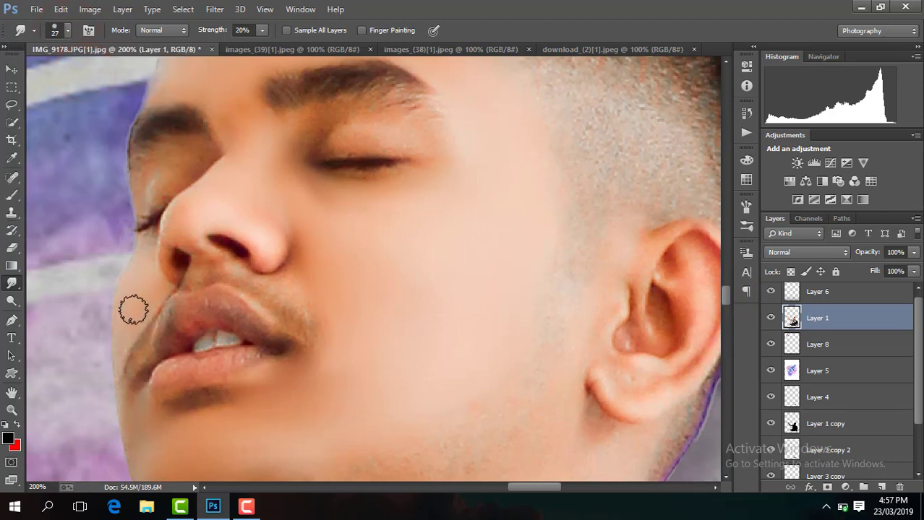
key(ctrl+minus)
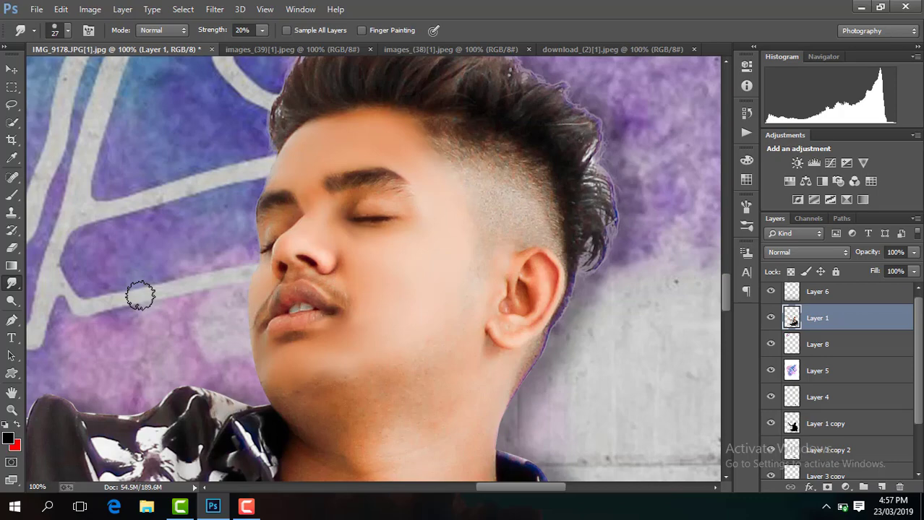
key(ctrl+plus)
key(ctrl+plus)
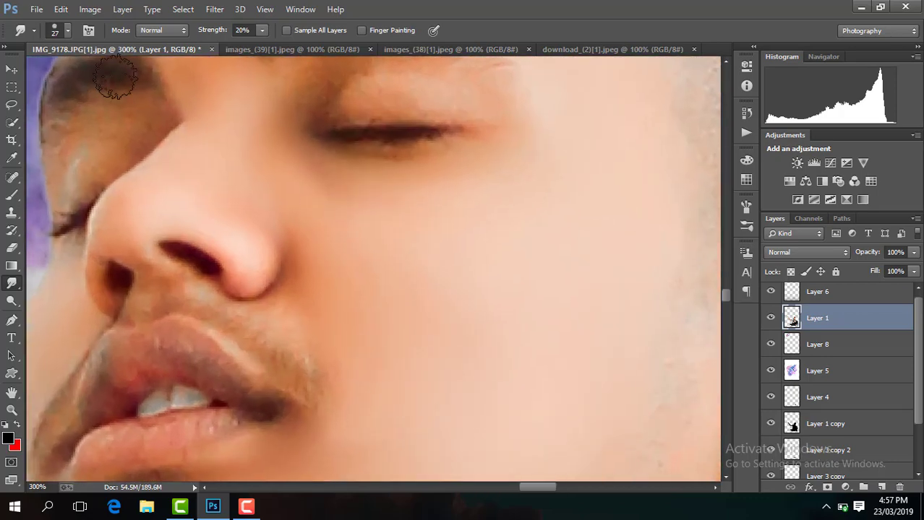
click(68, 31)
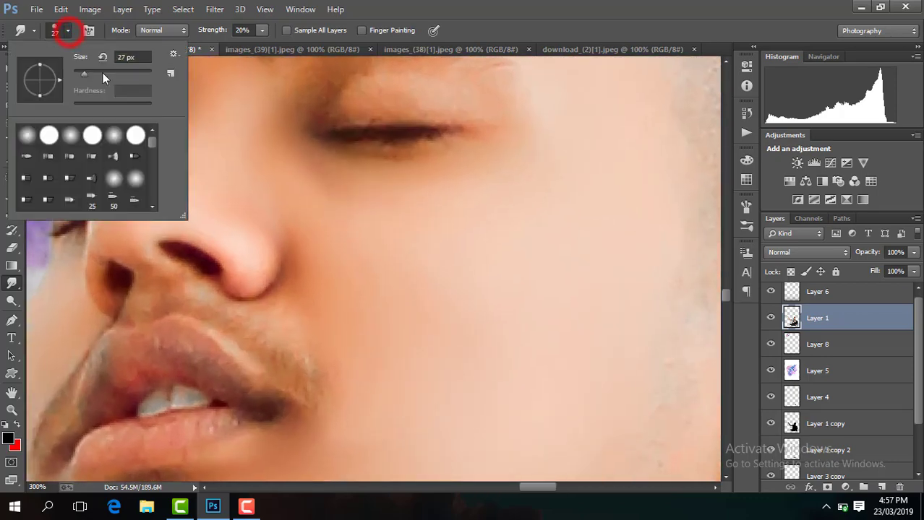
click(364, 227)
click(261, 151)
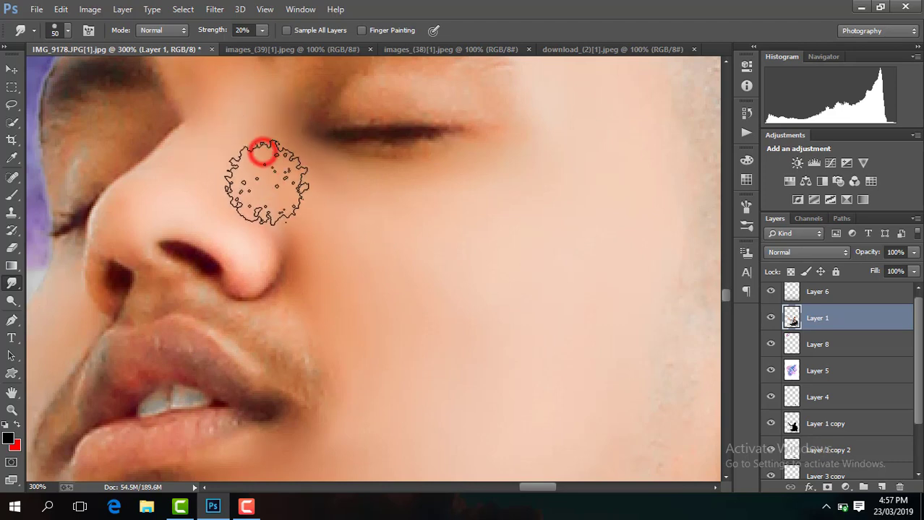
drag(725, 295, 728, 320)
Step: Set the smudge brush to 76 px and smooth the neck skin up toward the jaw
key(ctrl+minus)
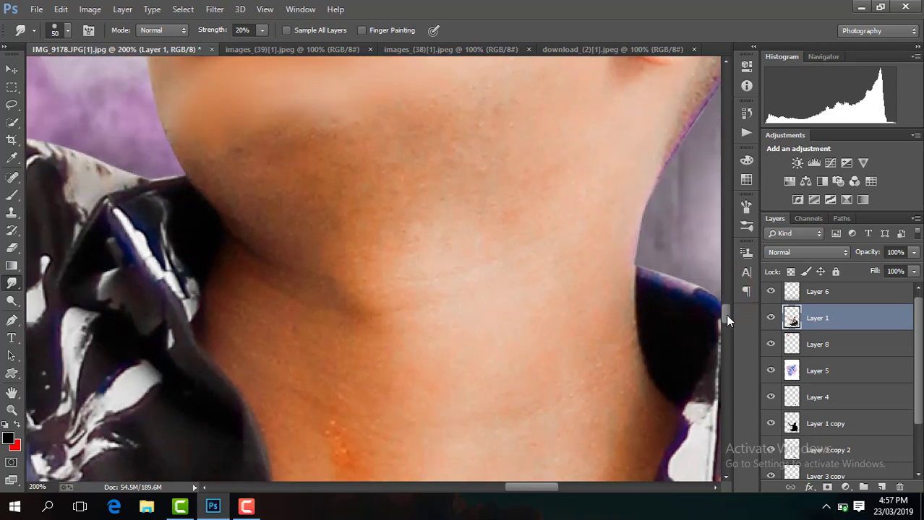
click(68, 32)
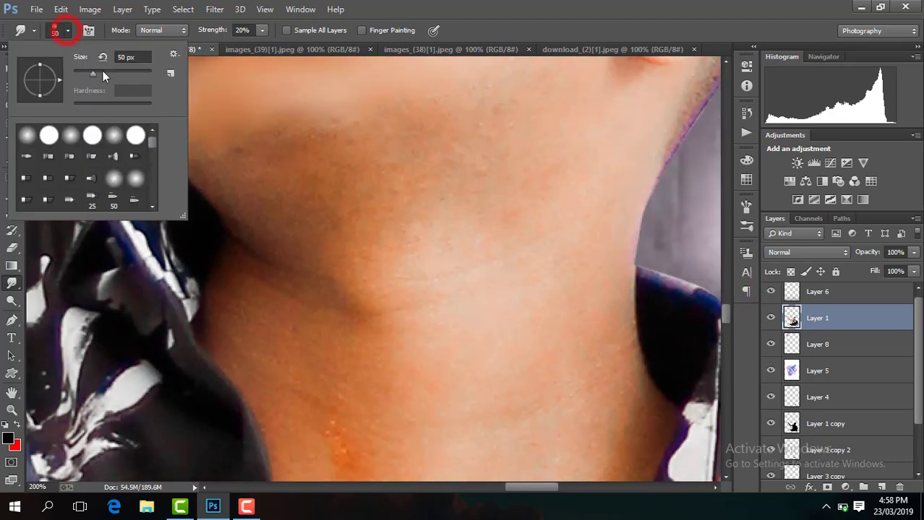
click(103, 72)
click(531, 303)
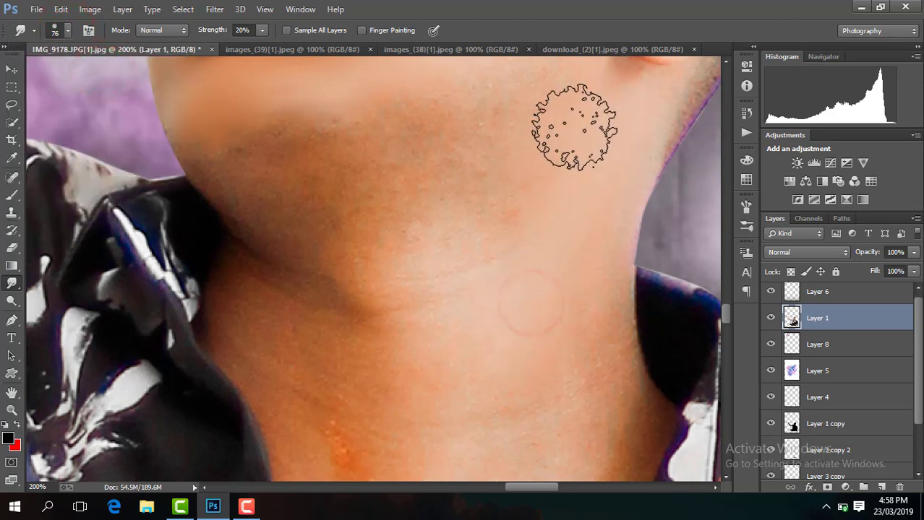
drag(495, 293, 392, 278)
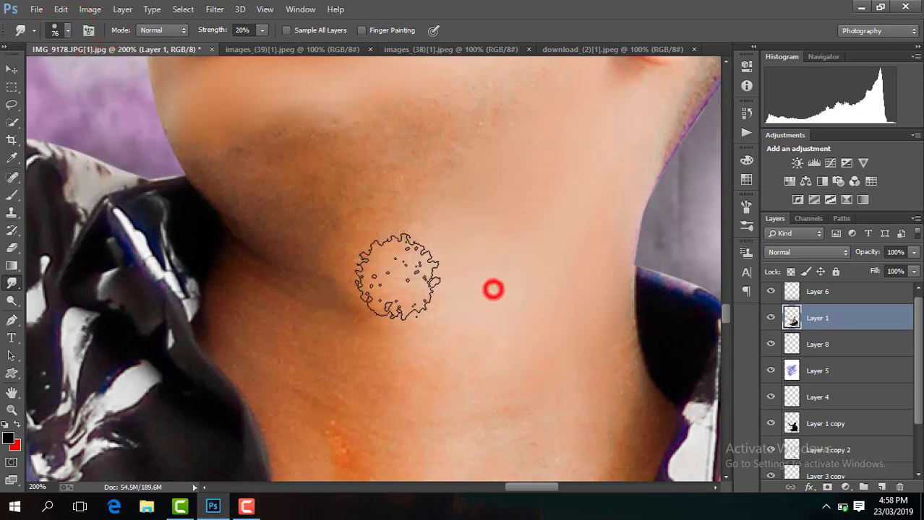
drag(441, 379, 371, 319)
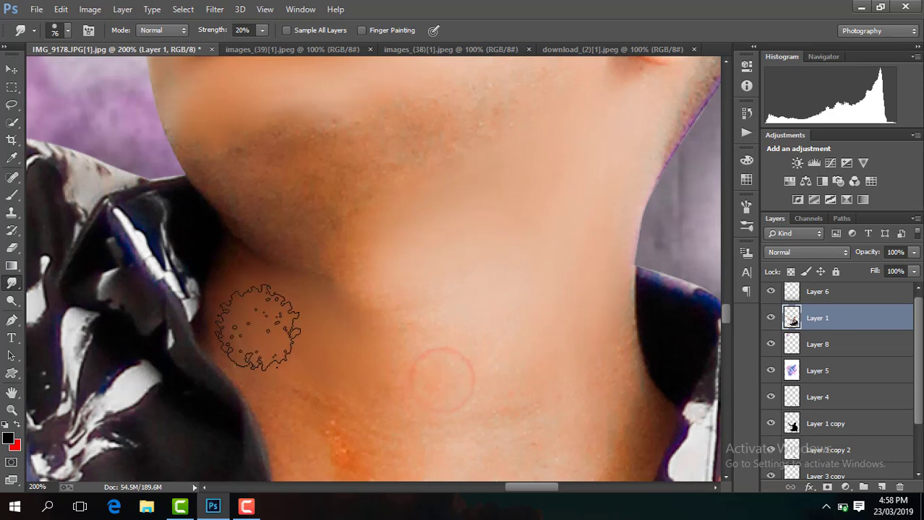
drag(382, 271, 269, 200)
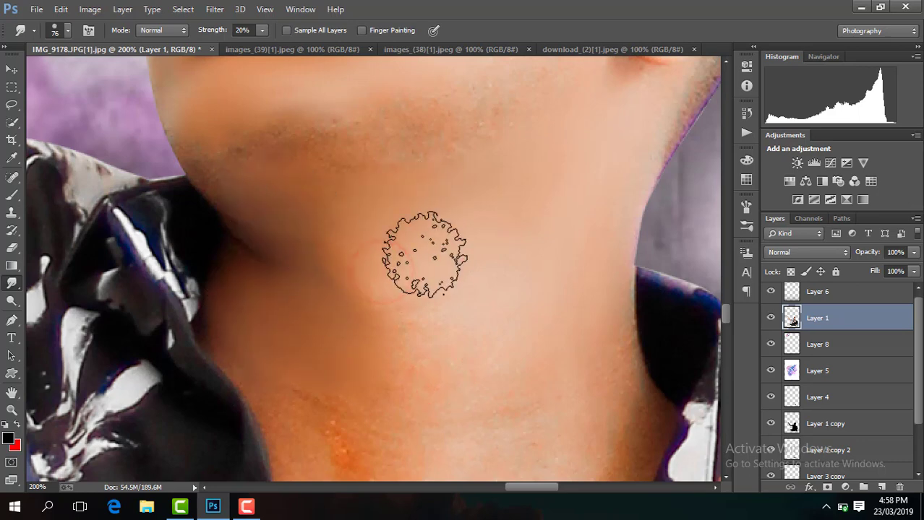
drag(423, 255, 340, 289)
drag(322, 229, 356, 266)
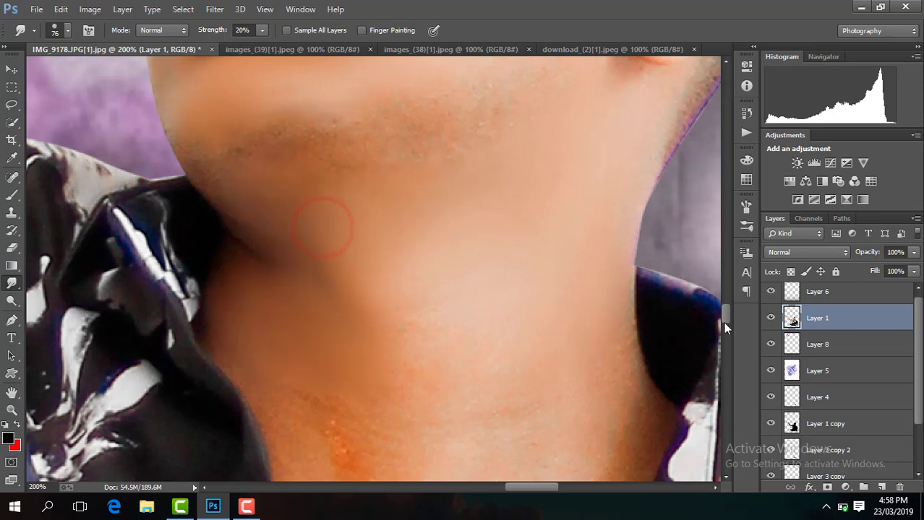
Step: Blend away the small neck blemish down to the necklace and review the upper body
drag(723, 319, 721, 328)
mouse_move(403, 255)
mouse_down()
mouse_move(313, 217)
mouse_move(314, 268)
mouse_move(258, 176)
mouse_move(367, 330)
mouse_up()
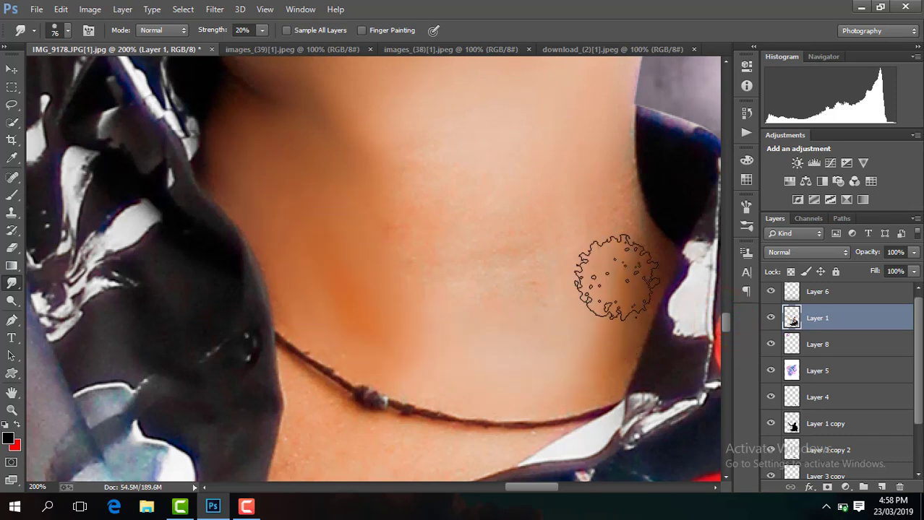
drag(425, 239, 553, 231)
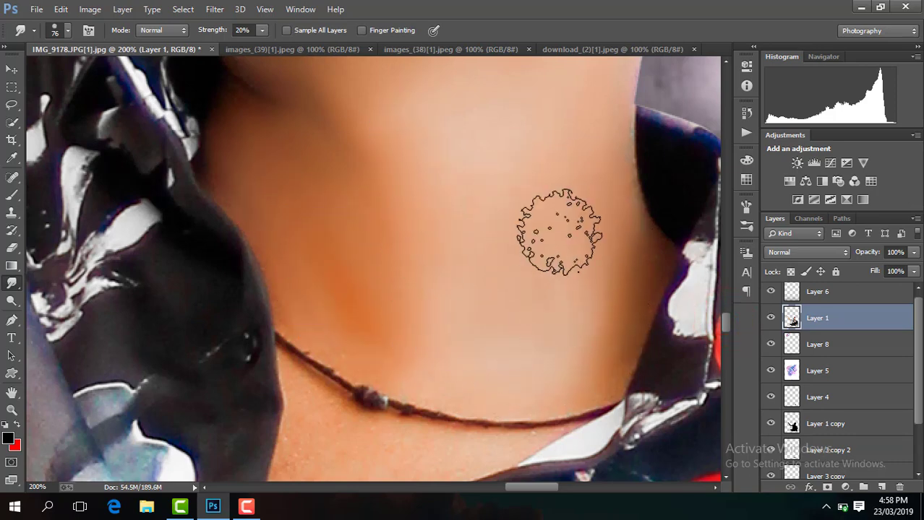
scroll(391, 217, down, 1)
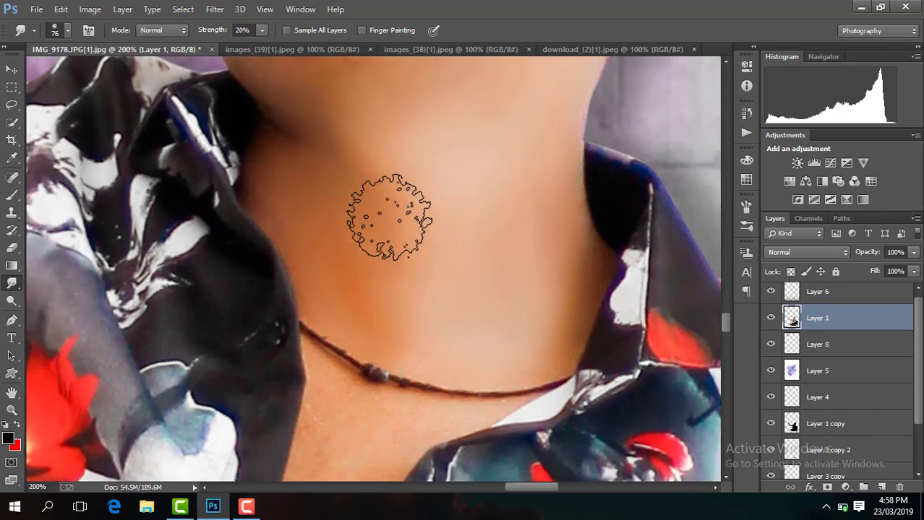
scroll(391, 217, down, 2)
scroll(390, 217, up, 1)
scroll(390, 217, up, 1)
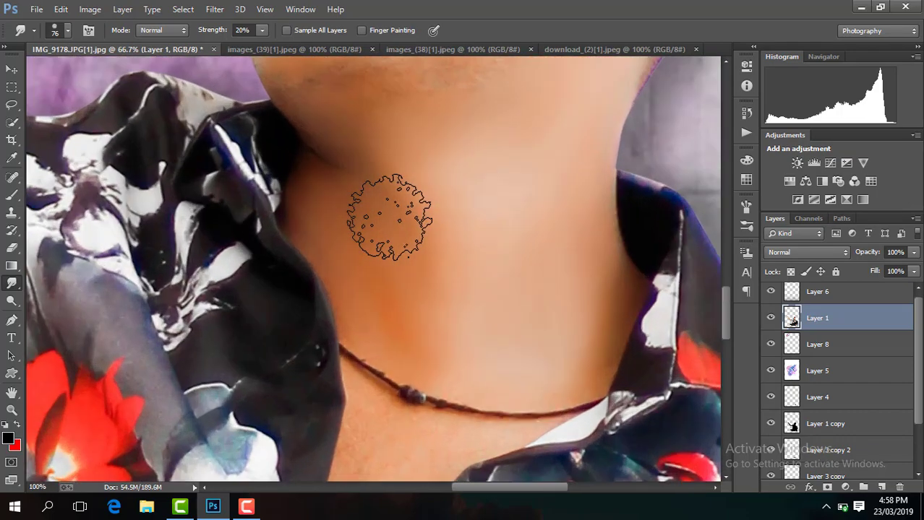
scroll(371, 237, up, 1)
scroll(724, 322, down, 3)
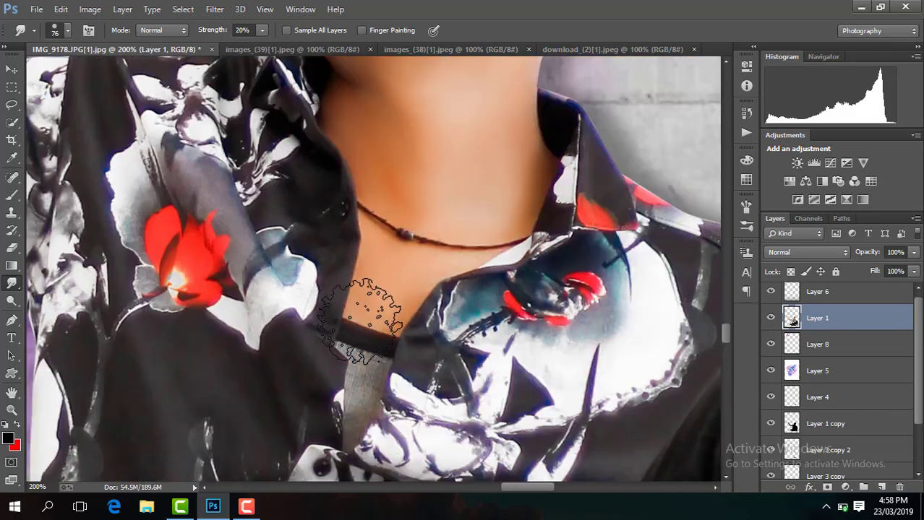
key(ctrl+minus)
key(ctrl+minus)
key(ctrl+minus)
Step: Smudge the raised arm from upper arm to wrist with a 139 px brush on Layer 1
drag(543, 488, 493, 488)
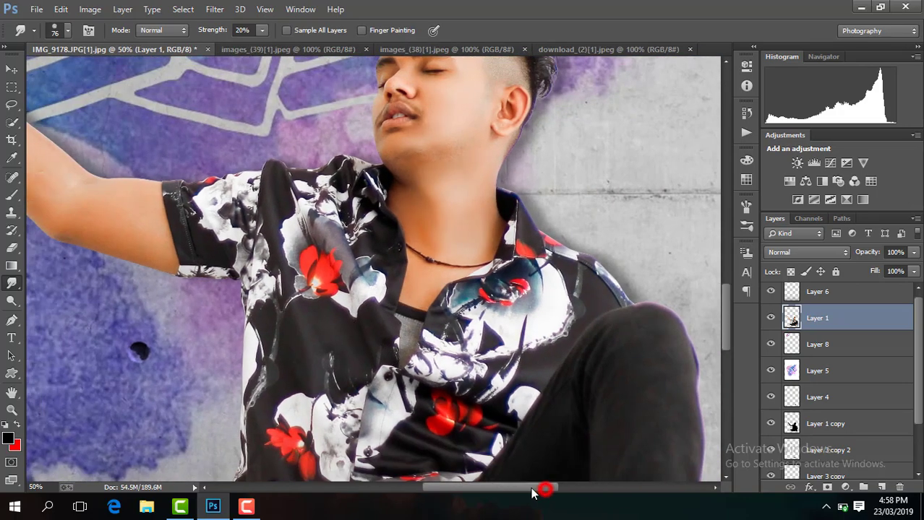
key(ctrl+plus)
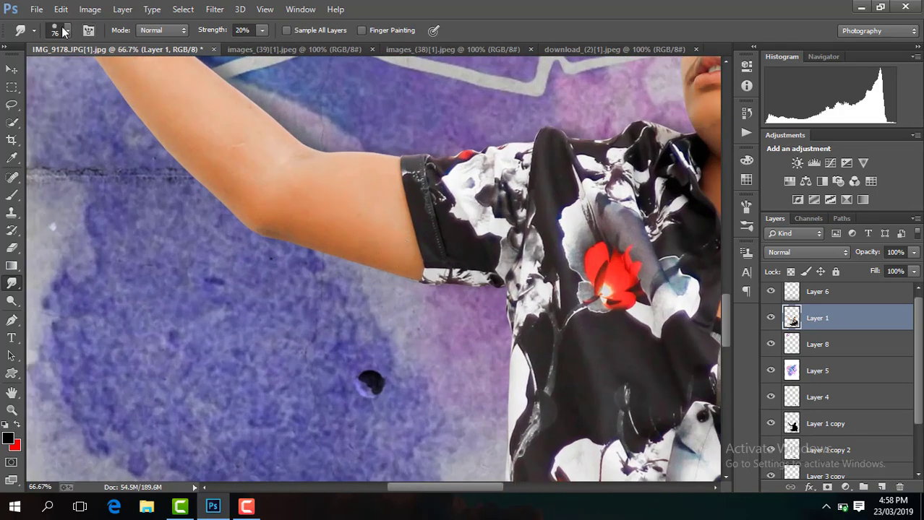
click(66, 30)
click(360, 224)
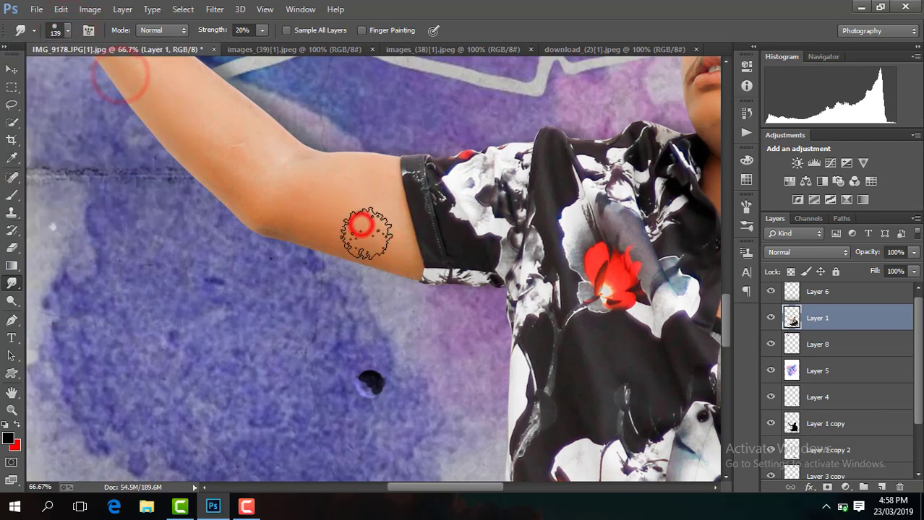
drag(287, 201, 226, 121)
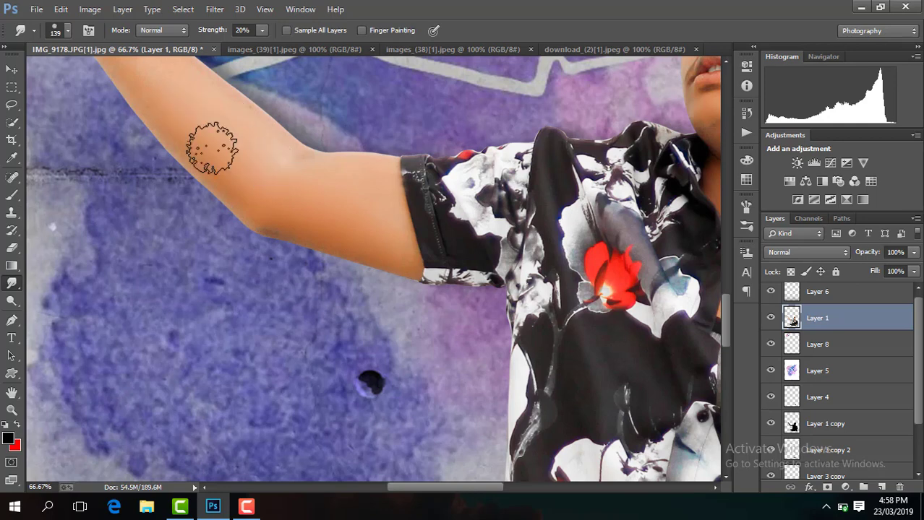
drag(725, 334, 723, 310)
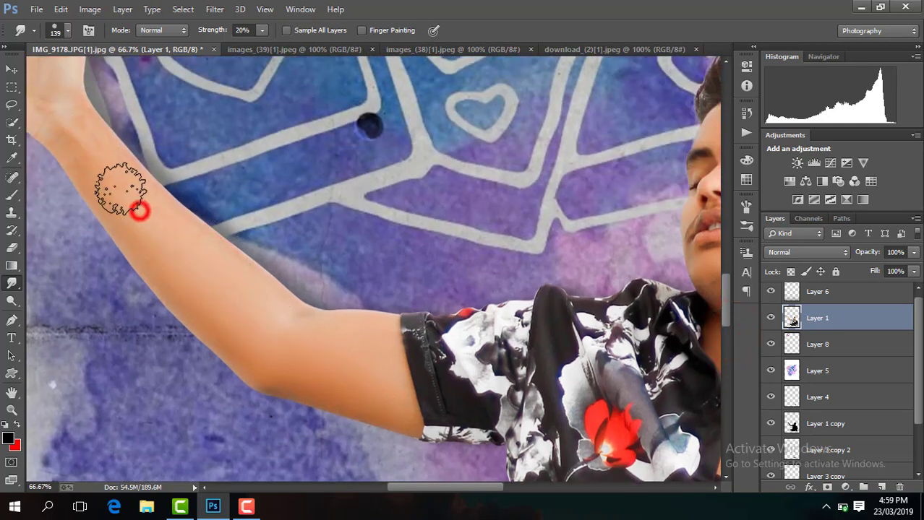
drag(137, 209, 165, 235)
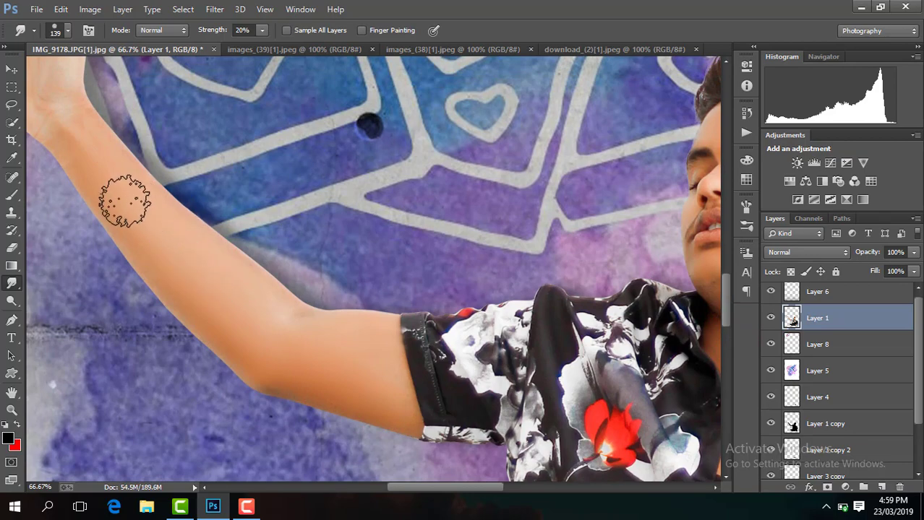
drag(474, 490, 454, 488)
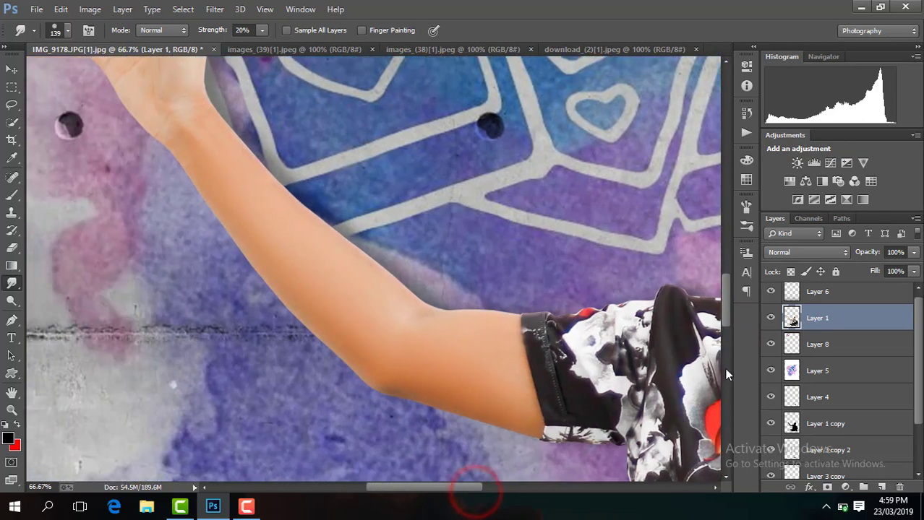
drag(728, 307, 723, 279)
drag(182, 296, 159, 221)
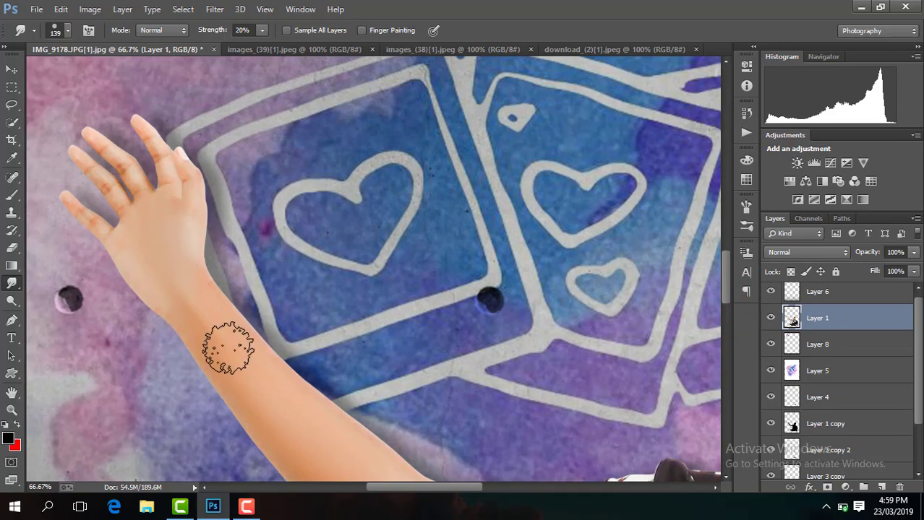
Step: Fit the whole image on screen and flatten all layers into one
key(ctrl+minus)
key(ctrl+minus)
key(ctrl+minus)
key(ctrl+minus)
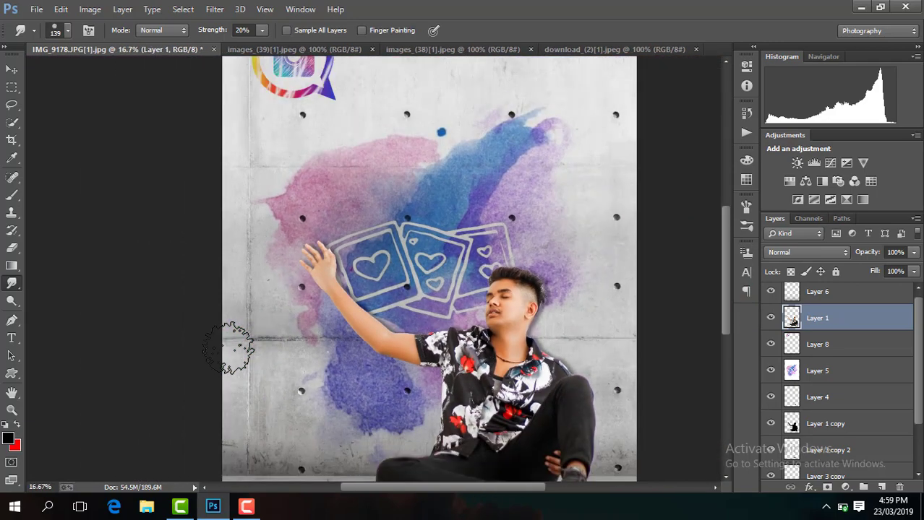
key(ctrl+minus)
key(ctrl+0)
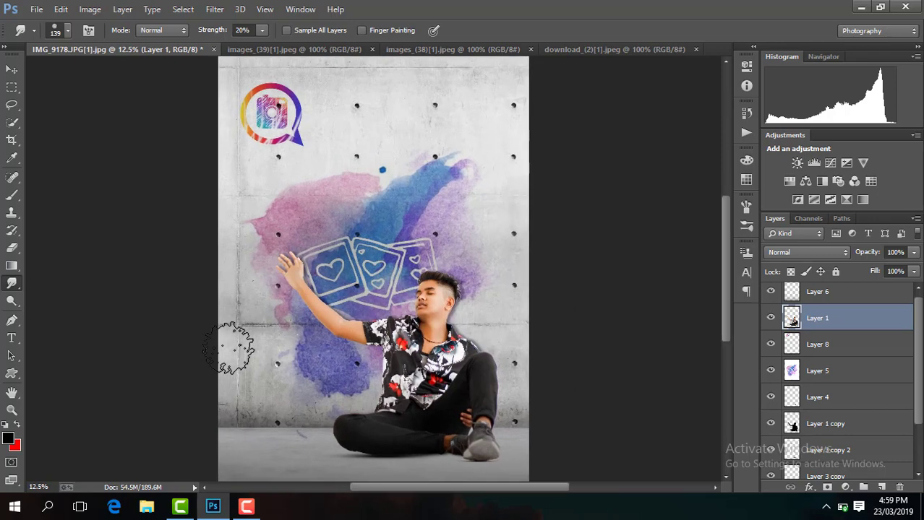
key(ctrl+minus)
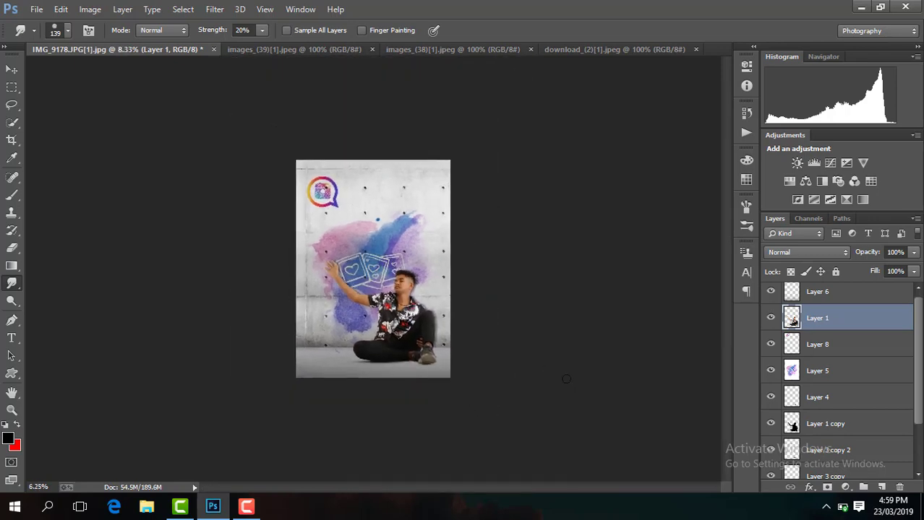
key(ctrl+plus)
key(ctrl+0)
key(ctrl+minus)
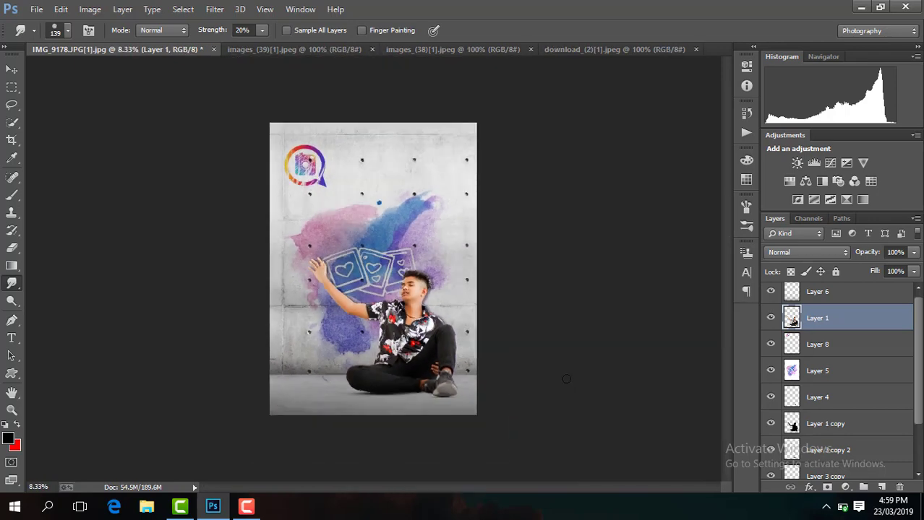
right_click(851, 341)
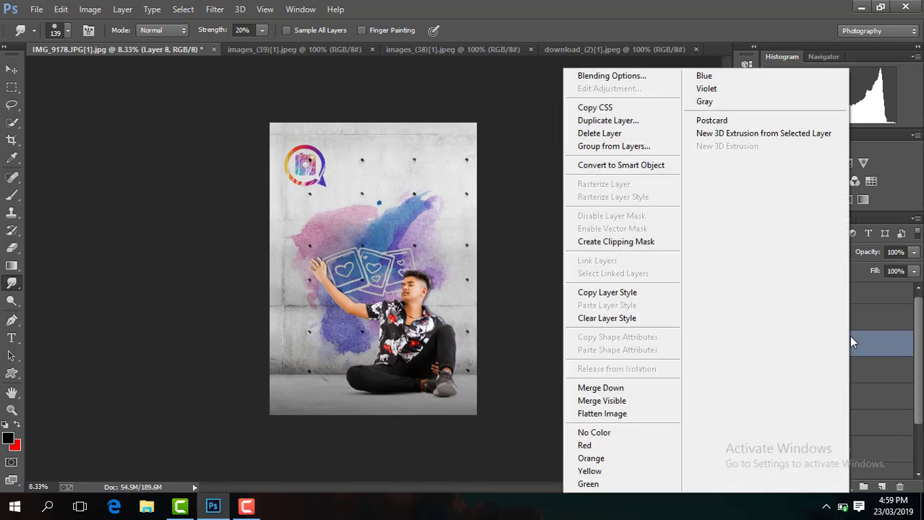
click(651, 416)
Step: Duplicate the flattened layer and darken the floor with a gradient from the bottom edge
key(ctrl+j)
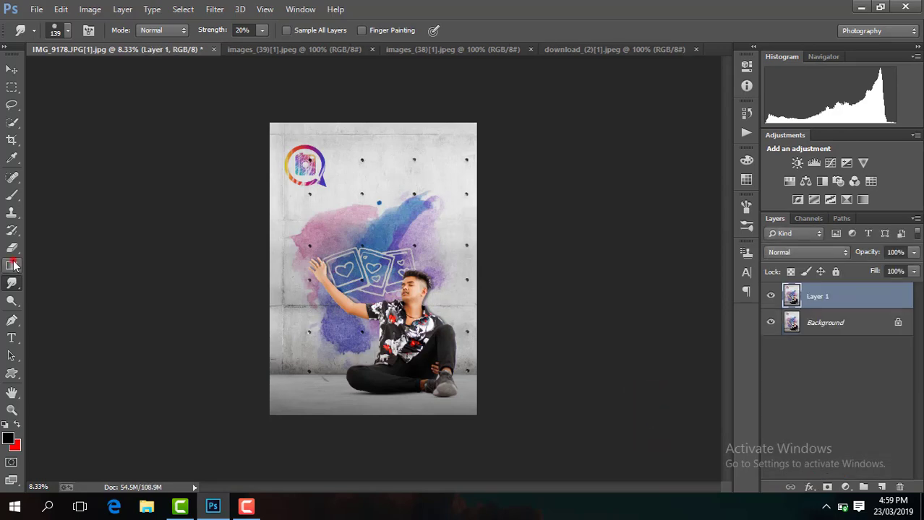
click(13, 266)
key(ctrl+plus)
key(ctrl+plus)
key(ctrl+plus)
drag(726, 240, 714, 354)
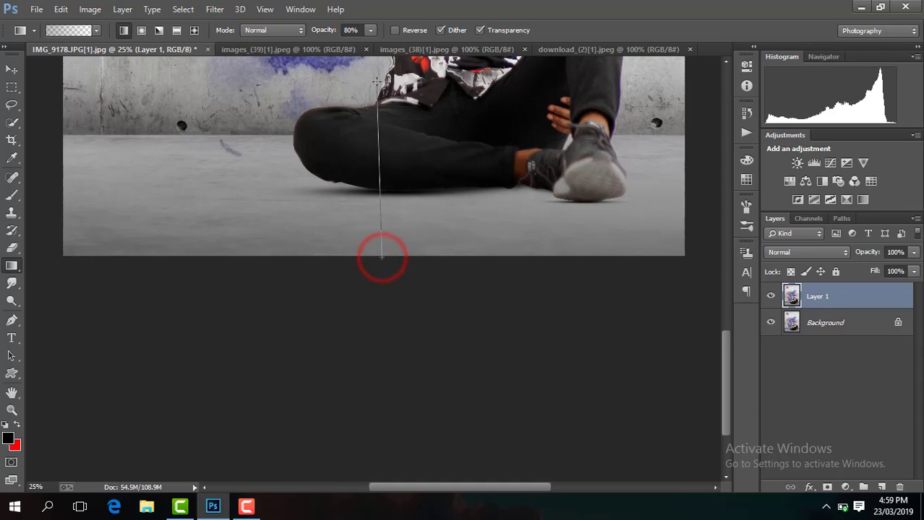
drag(381, 256, 382, 256)
key(ctrl+minus)
key(ctrl+minus)
key(ctrl+minus)
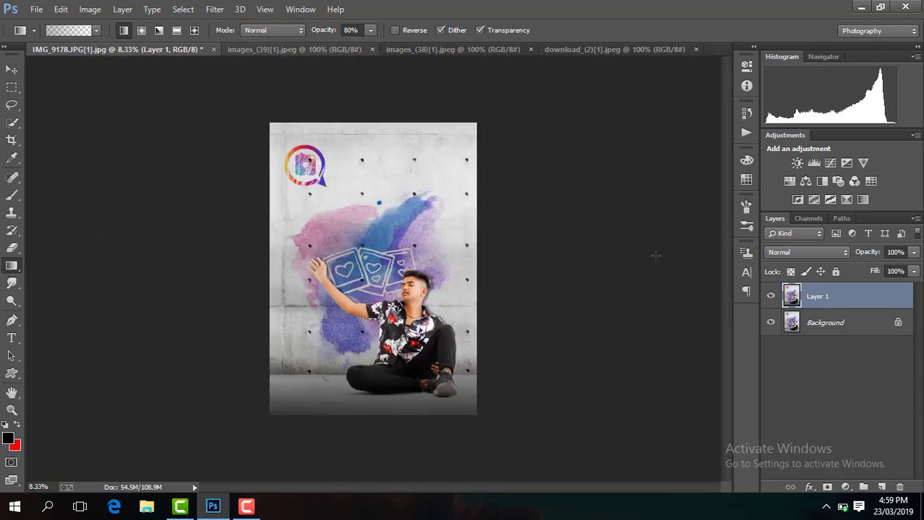
Step: Merge visible layers into the Background and duplicate it as a new layer
right_click(876, 308)
click(643, 402)
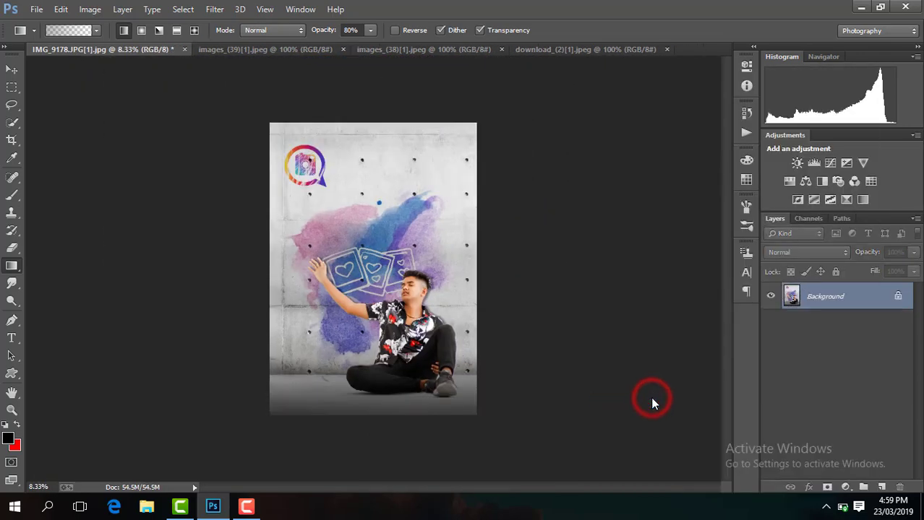
key(ctrl+j)
Step: In the Camera Raw Filter, set Post Crop Vignetting Amount to about -13
click(211, 10)
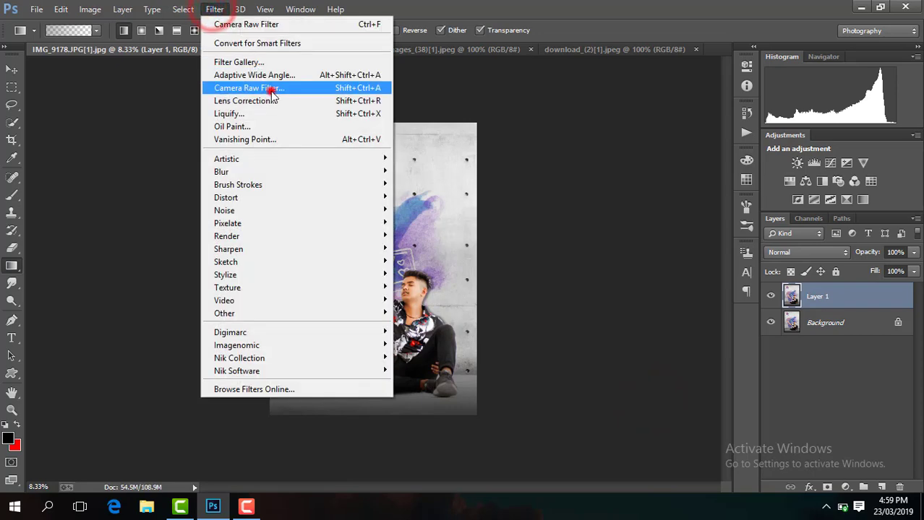
click(272, 91)
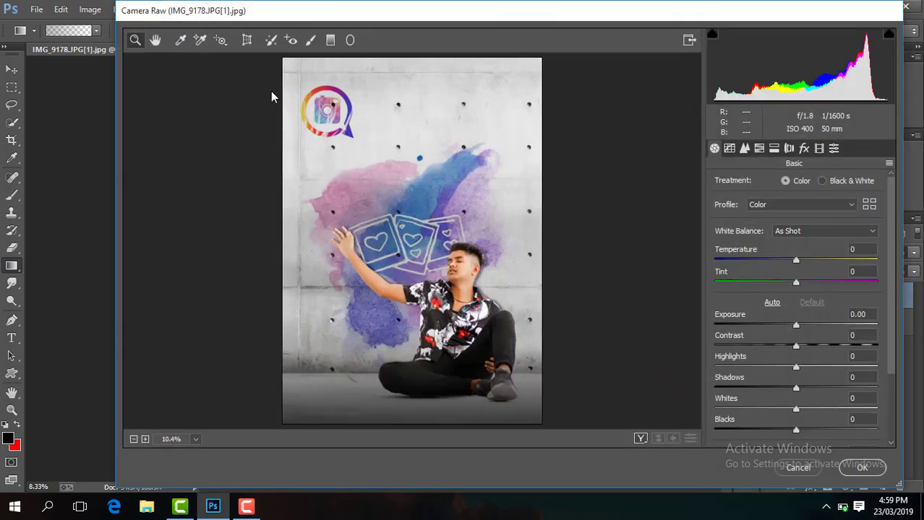
click(804, 148)
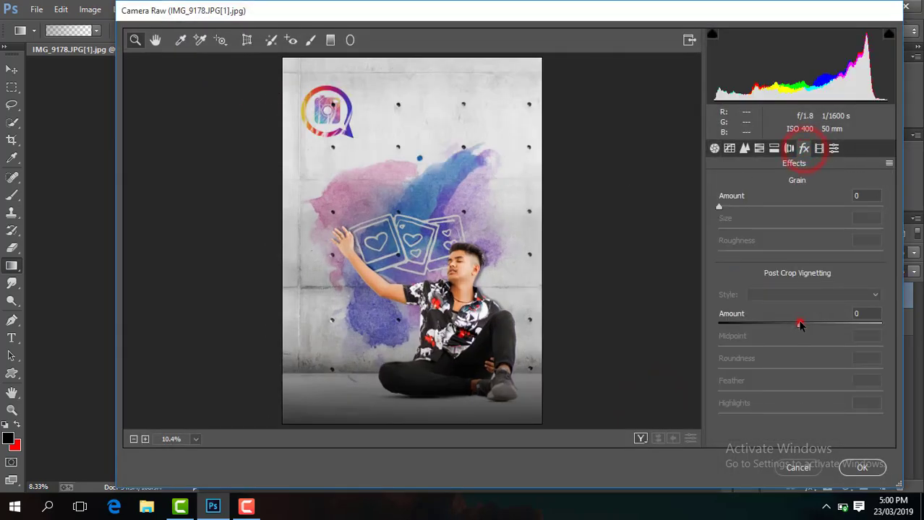
drag(800, 325, 788, 327)
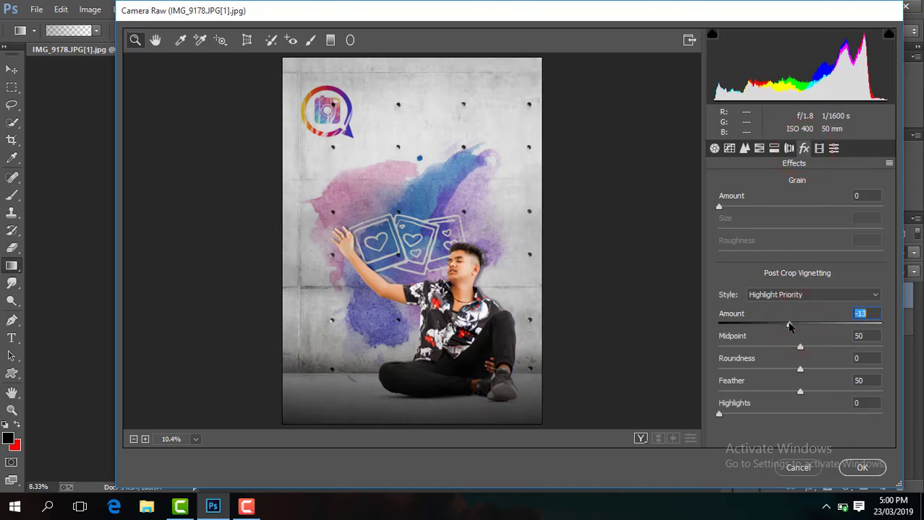
Step: Apply the 'with out green' preset and commit the Camera Raw changes
click(833, 148)
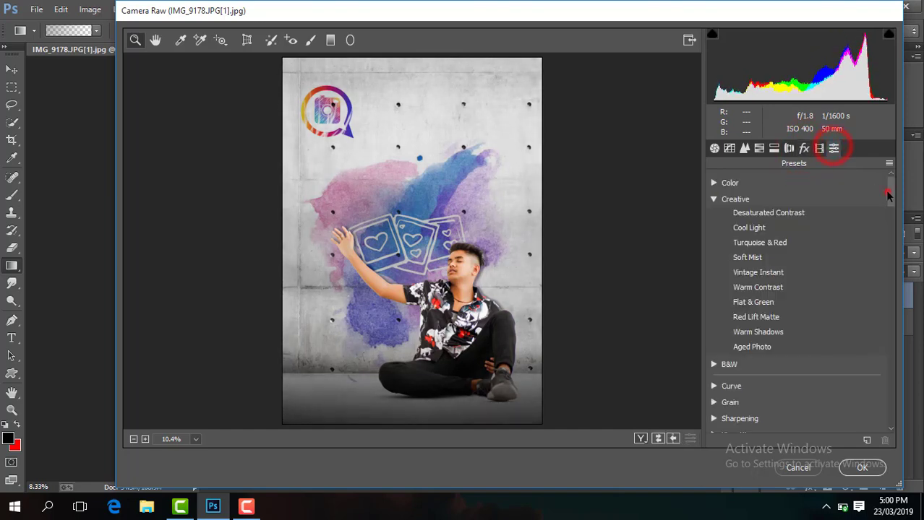
drag(888, 195, 890, 417)
click(813, 390)
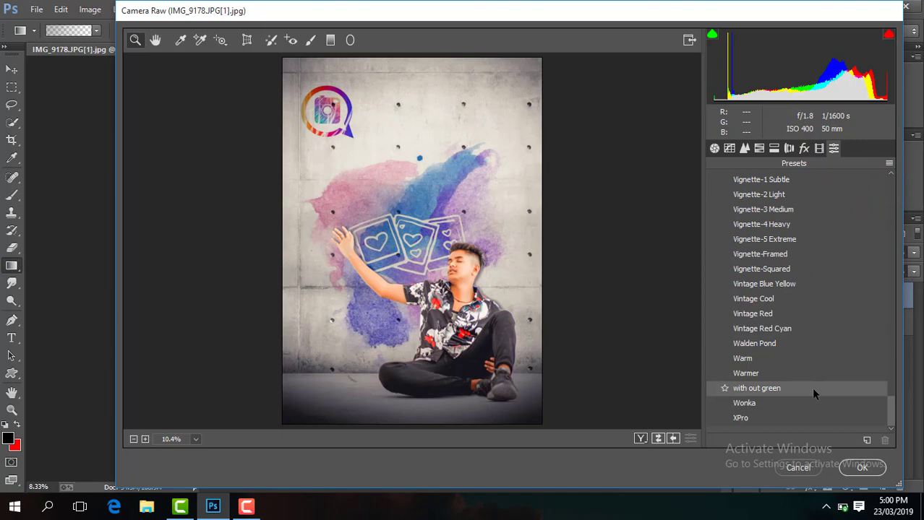
click(810, 397)
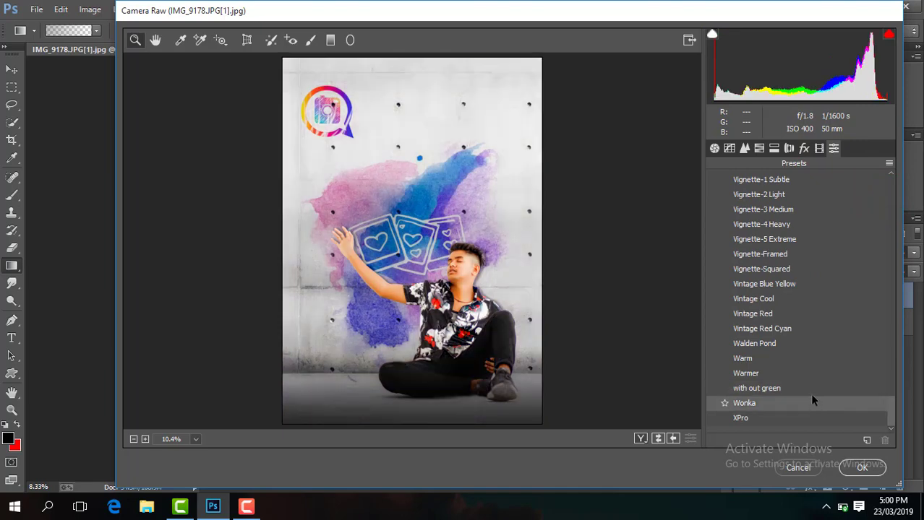
click(878, 468)
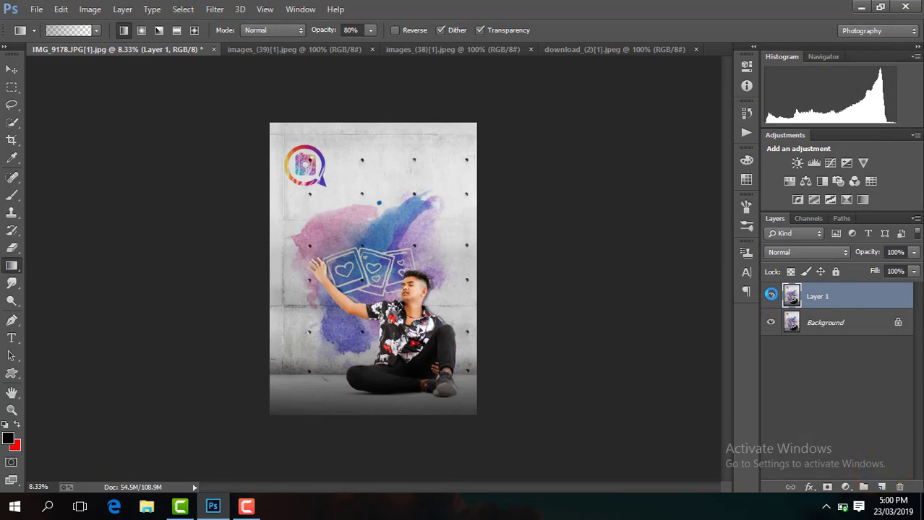
Step: Compare before and after, then Merge Visible Layer 1 into the Background
click(772, 296)
right_click(773, 298)
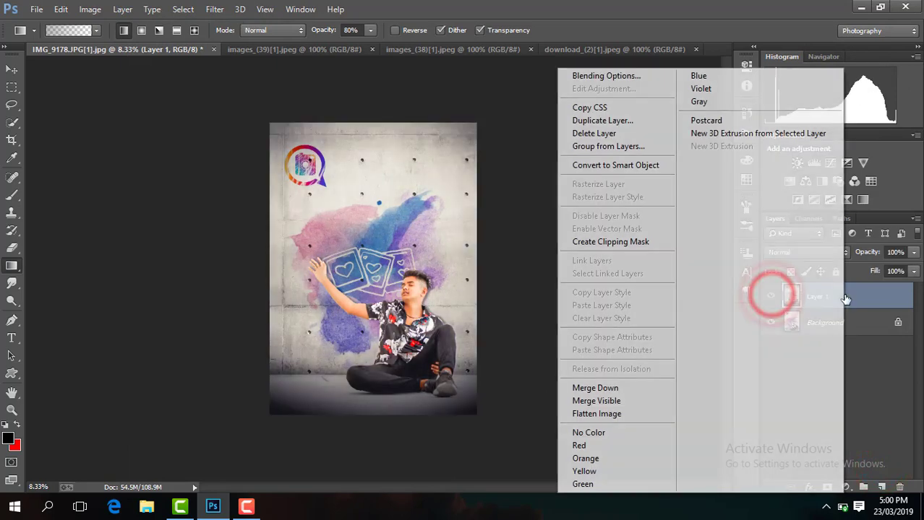
click(642, 402)
Step: Zoom in and back out to inspect the finished poster
key(ctrl+plus)
key(ctrl+plus)
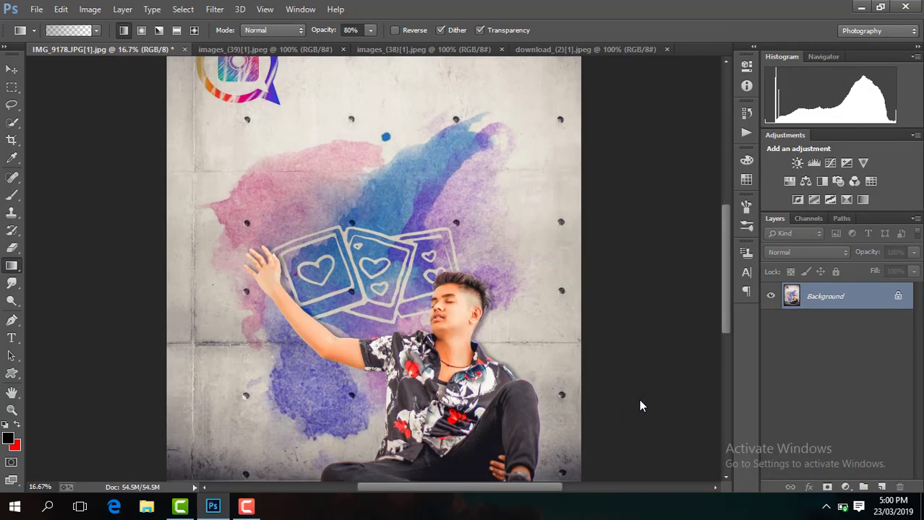
key(ctrl+plus)
key(ctrl+plus)
key(ctrl+minus)
key(ctrl+minus)
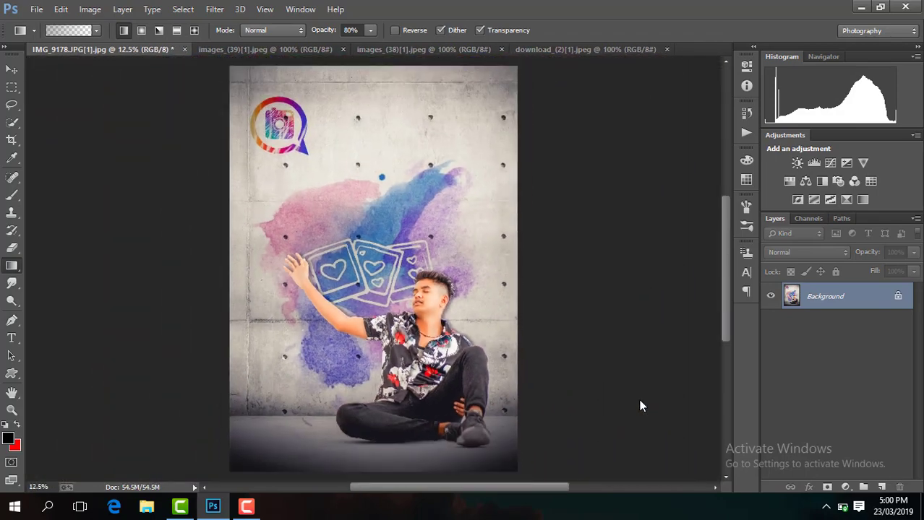
key(ctrl+minus)
key(ctrl+minus)
key(ctrl+plus)
key(ctrl+minus)
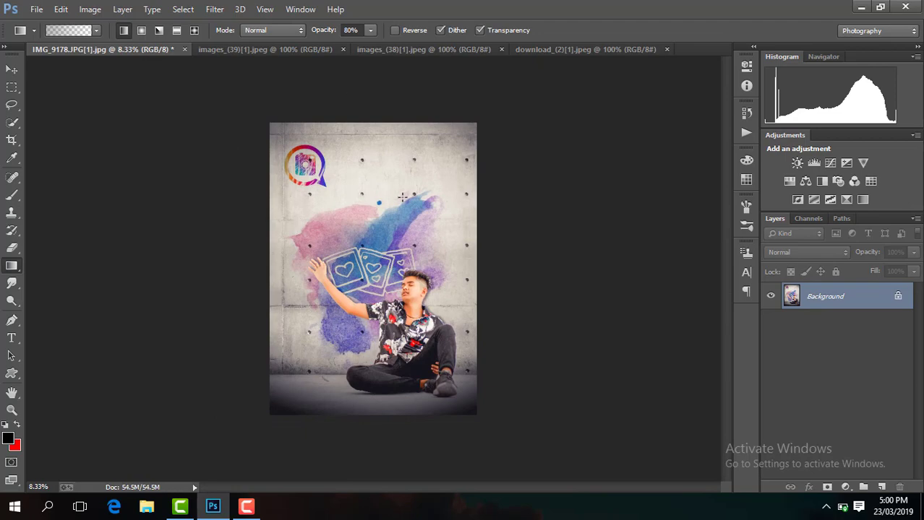
Step: Switch between the open image tabs and bring the edited photo to the front
click(373, 52)
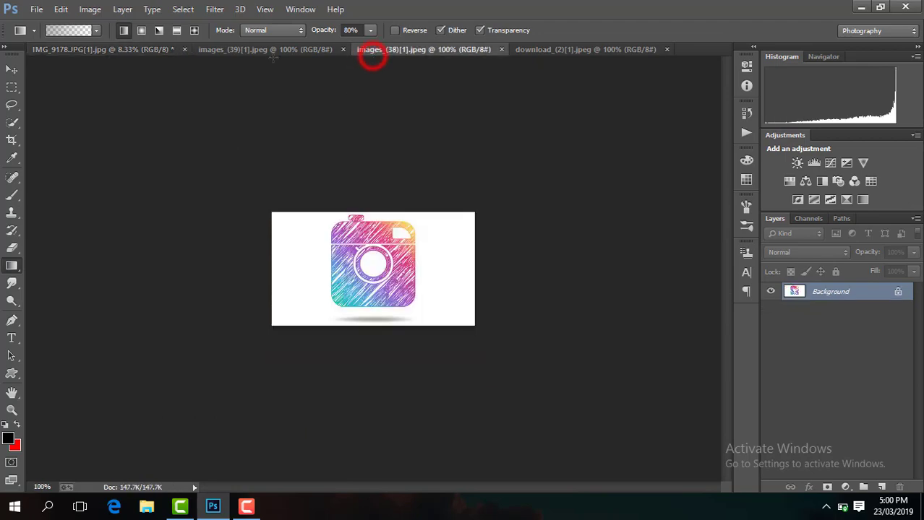
click(273, 52)
click(165, 49)
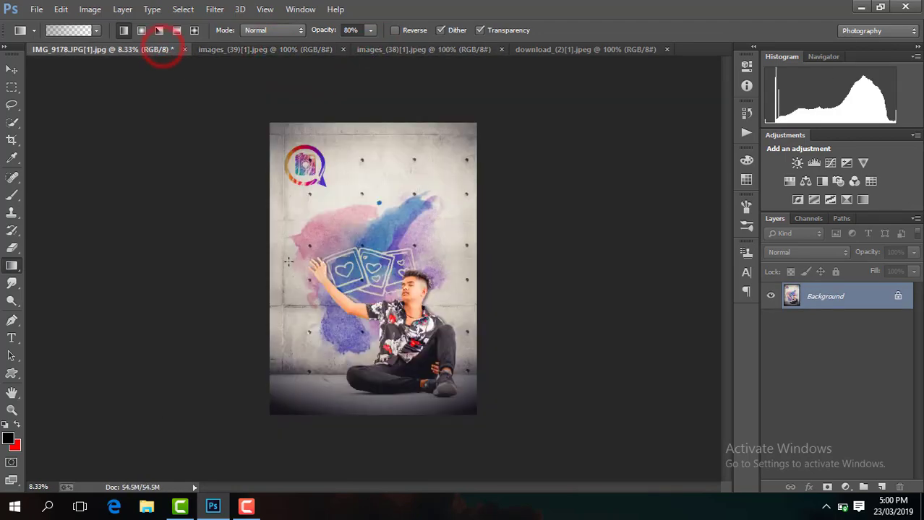
click(268, 52)
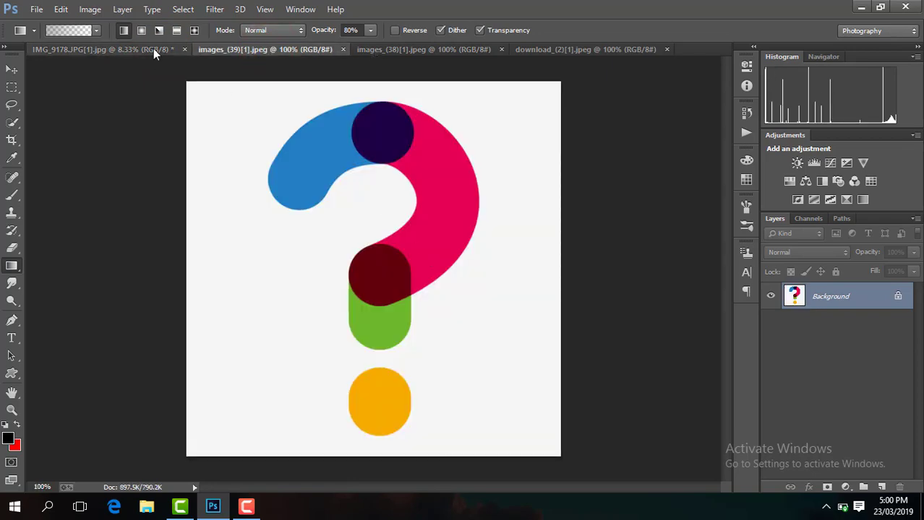
drag(154, 48, 380, 78)
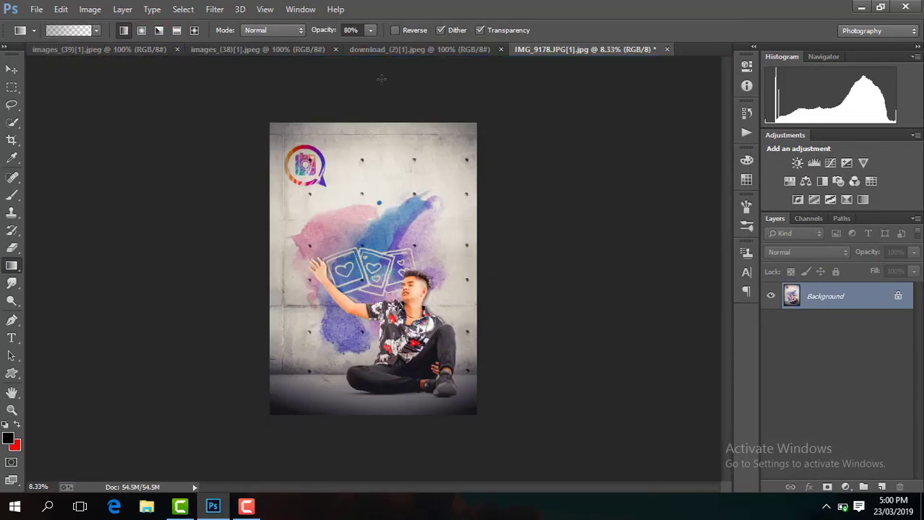
Step: Close IMG_9178 without saving and download_(2), leaving the images_(38) camera logo showing
click(667, 49)
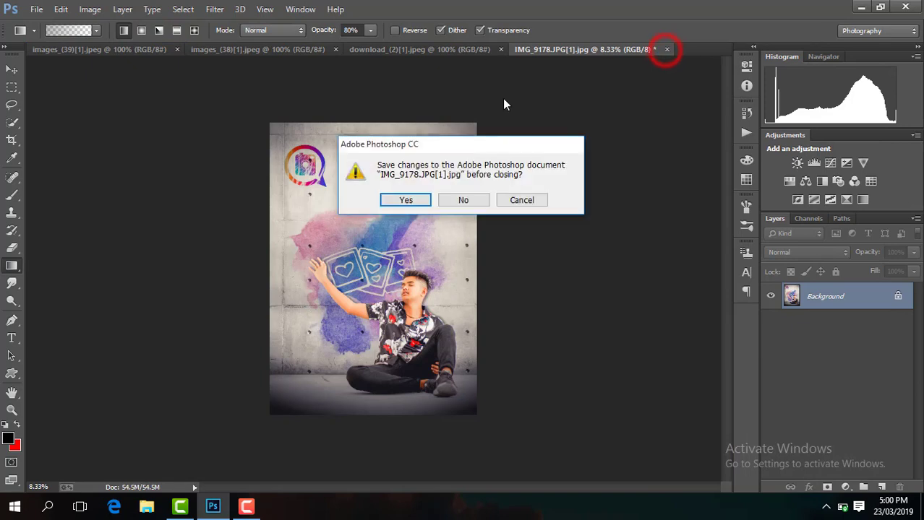
click(479, 201)
click(502, 48)
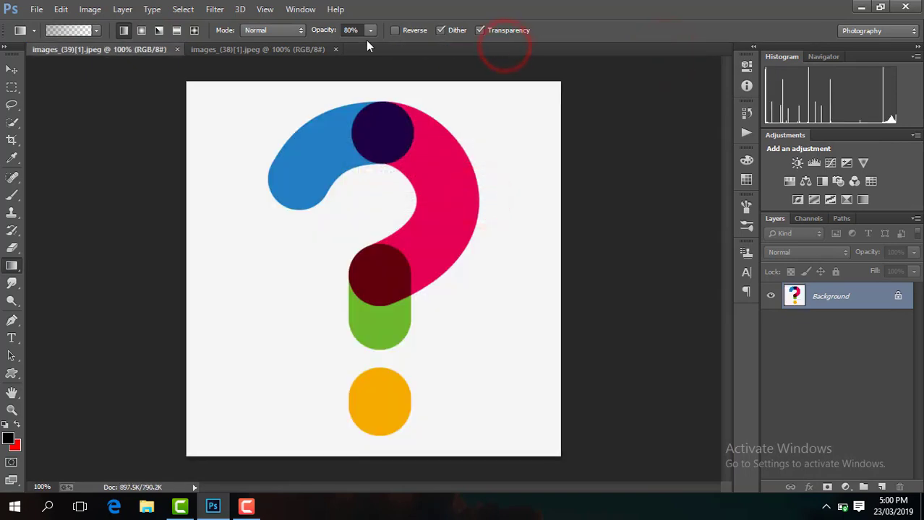
click(228, 50)
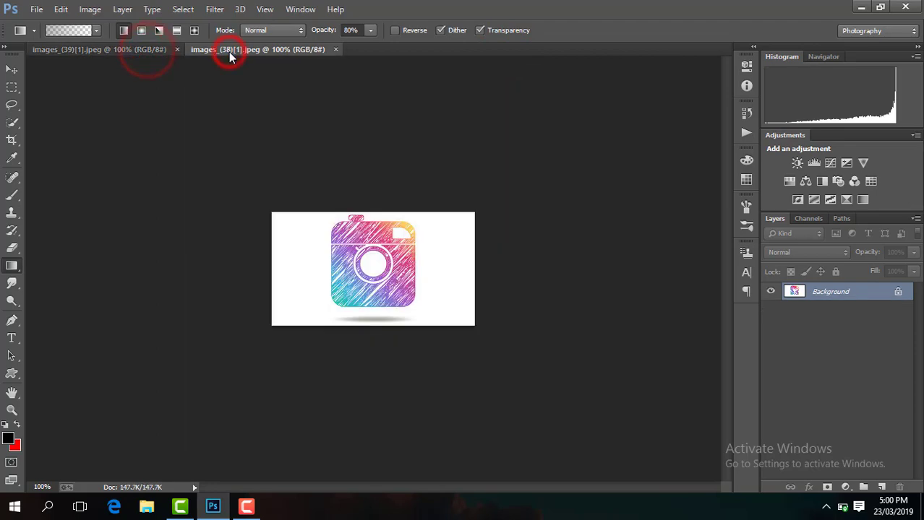